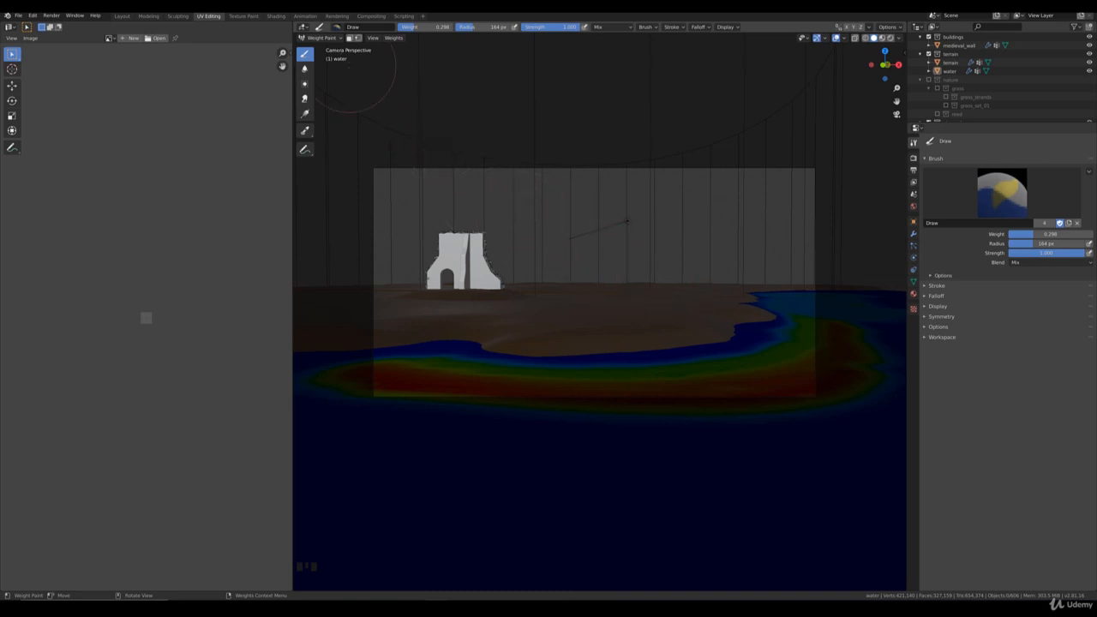
# Step: Return the water plane from Weight Paint to Object Mode and exclude the buildings collection from the view layer
pyautogui.click(320, 38)
pyautogui.click(334, 49)
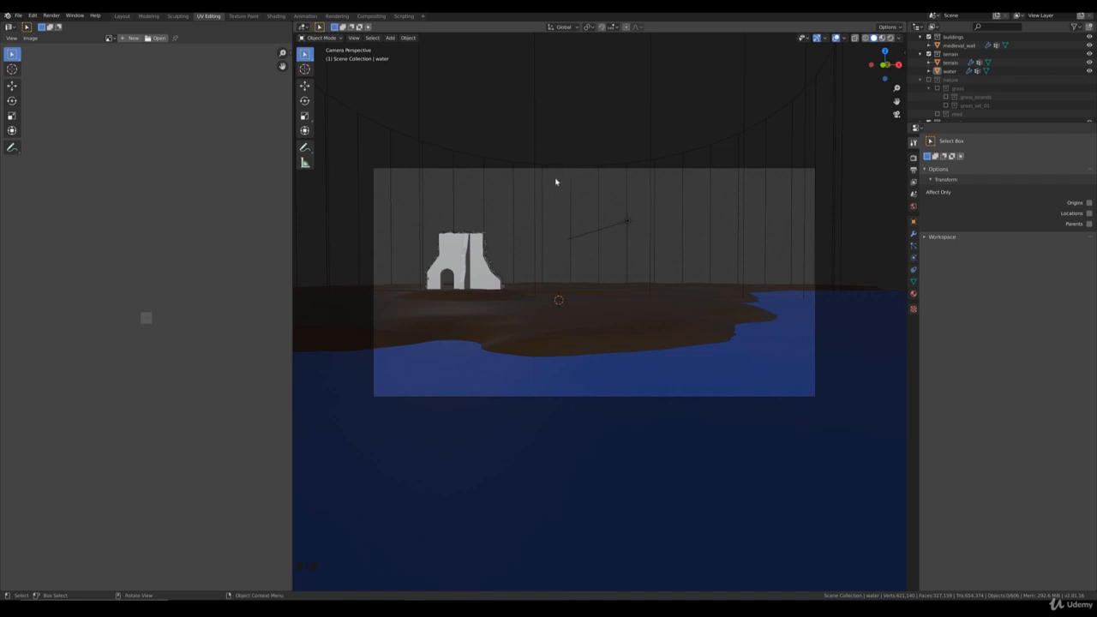
pyautogui.scroll(4, 937, 96)
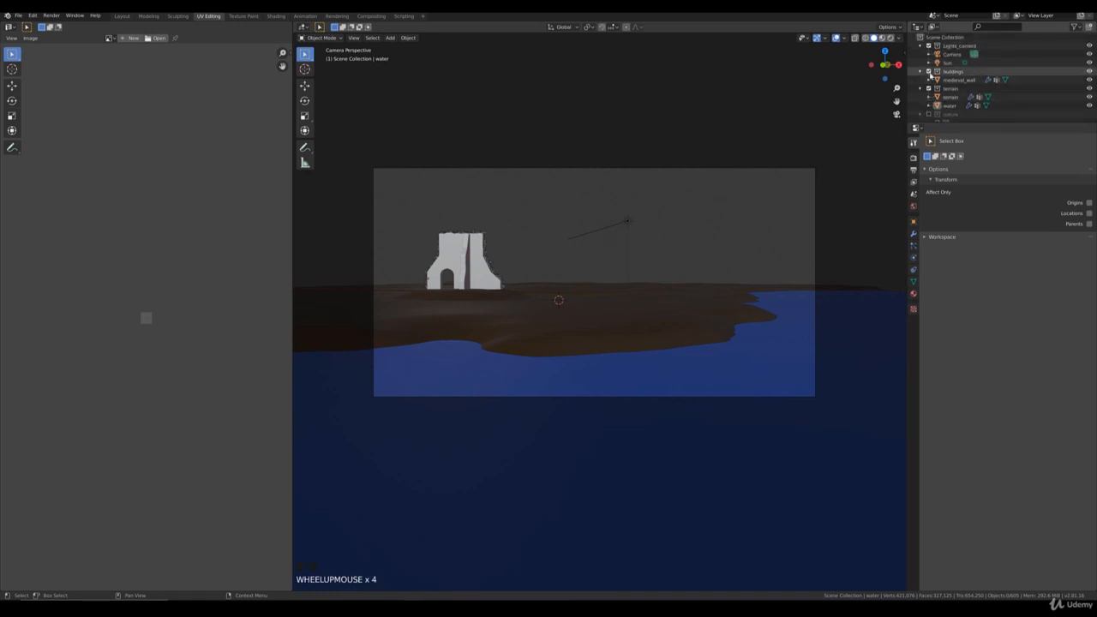
pyautogui.click(928, 72)
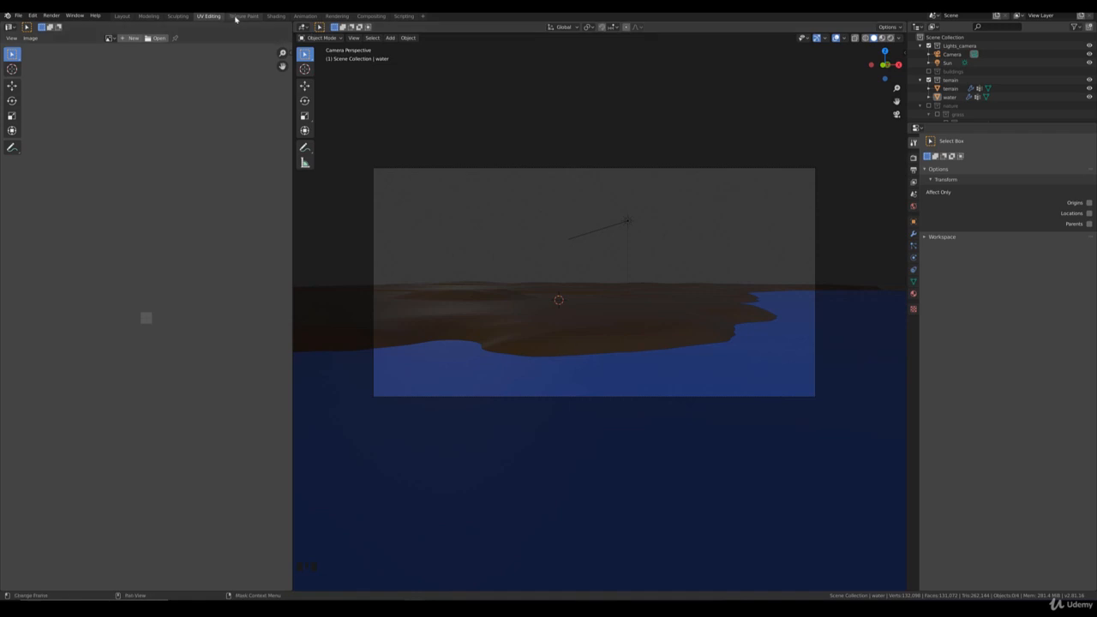
# Step: Open the Shading workspace and display the World node tree in the Shader Editor
pyautogui.click(275, 15)
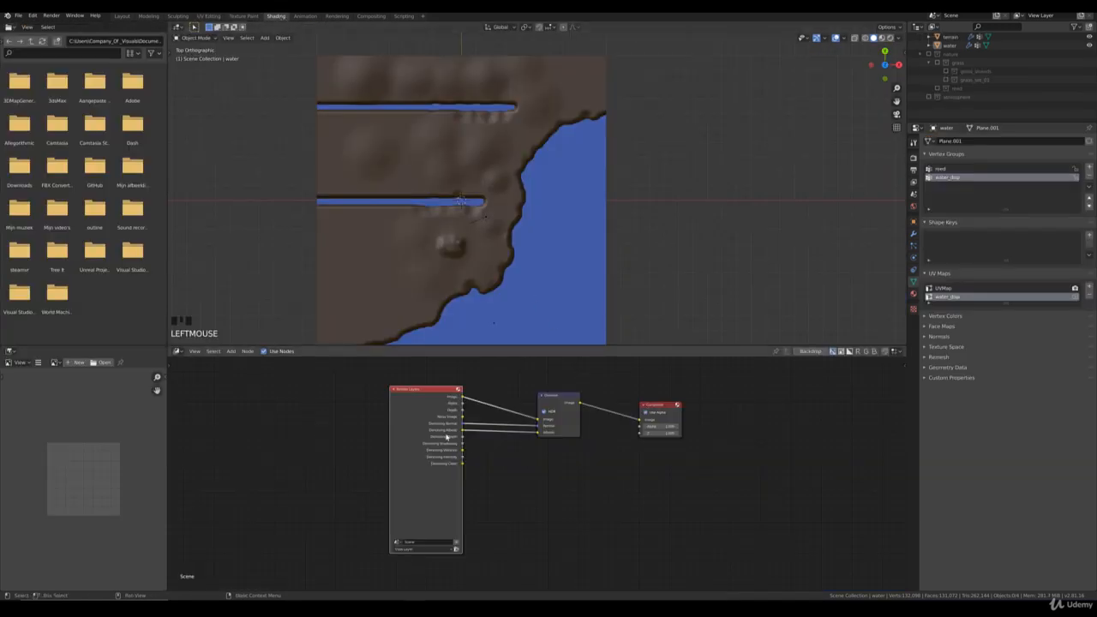
pyautogui.click(177, 350)
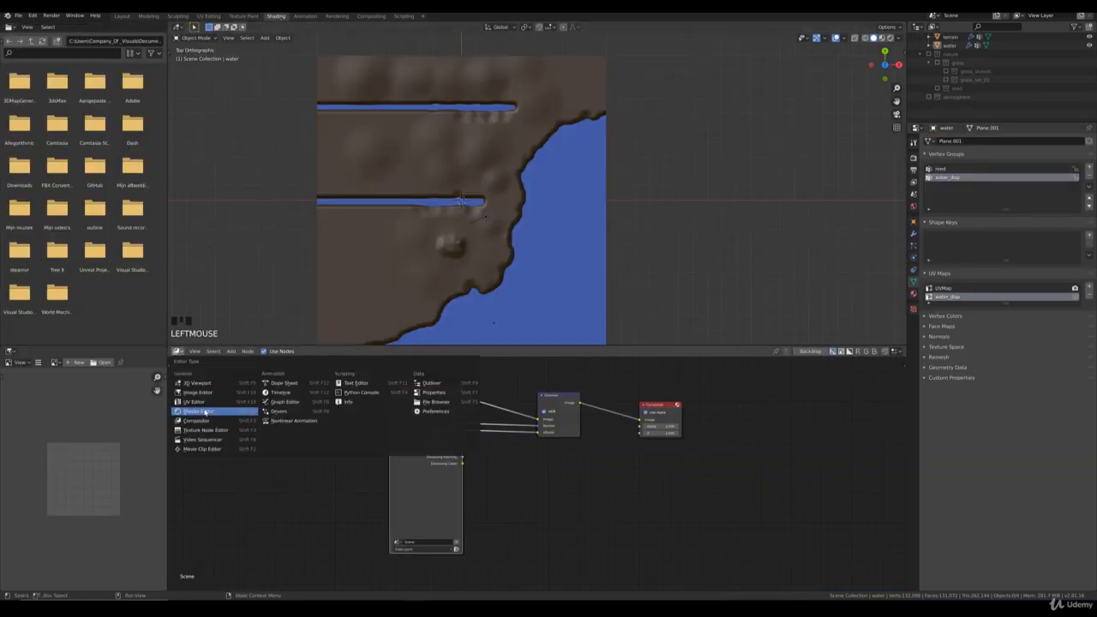
pyautogui.click(206, 404)
pyautogui.moveTo(313, 418); pyautogui.dragTo(355, 399, button='middle')
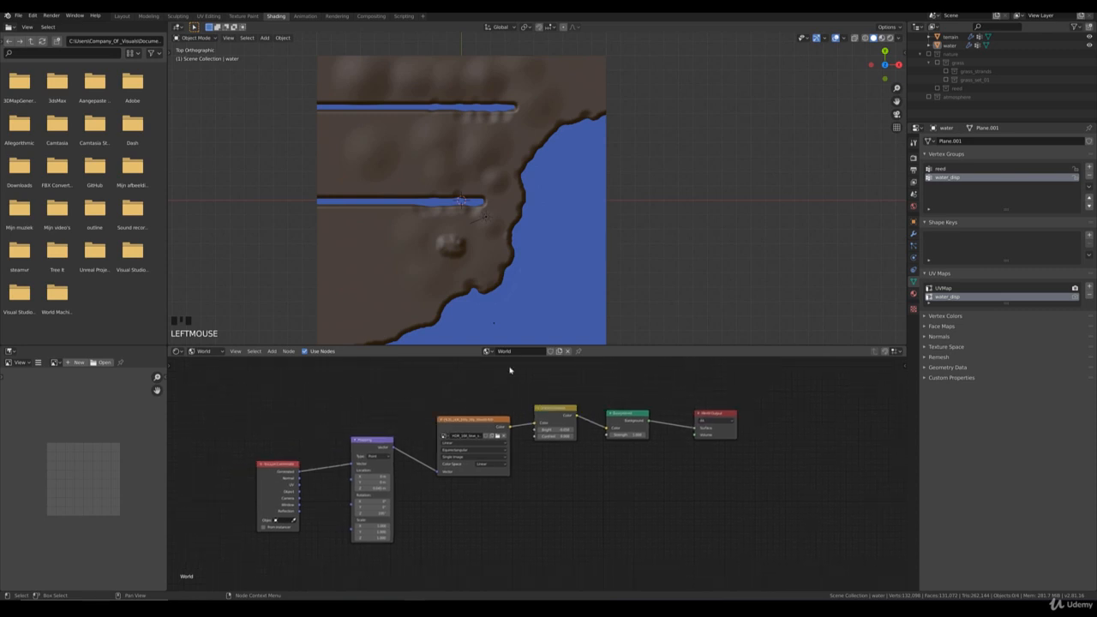
# Step: Look at the scene through the camera with Rendered viewport shading
pyautogui.press('KP_0')
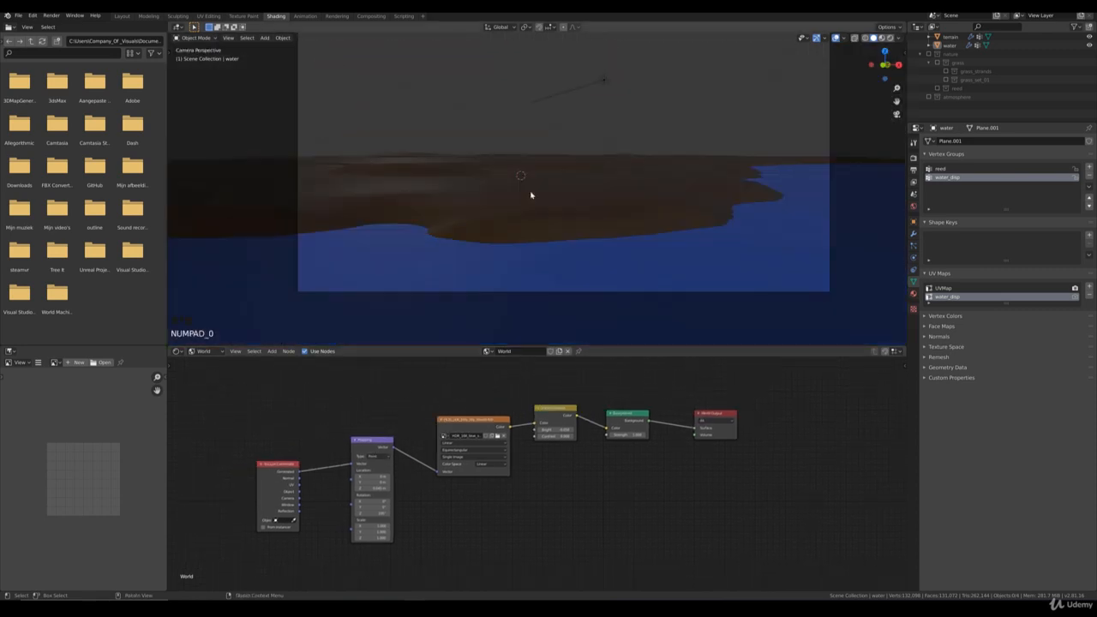
pyautogui.press('z')
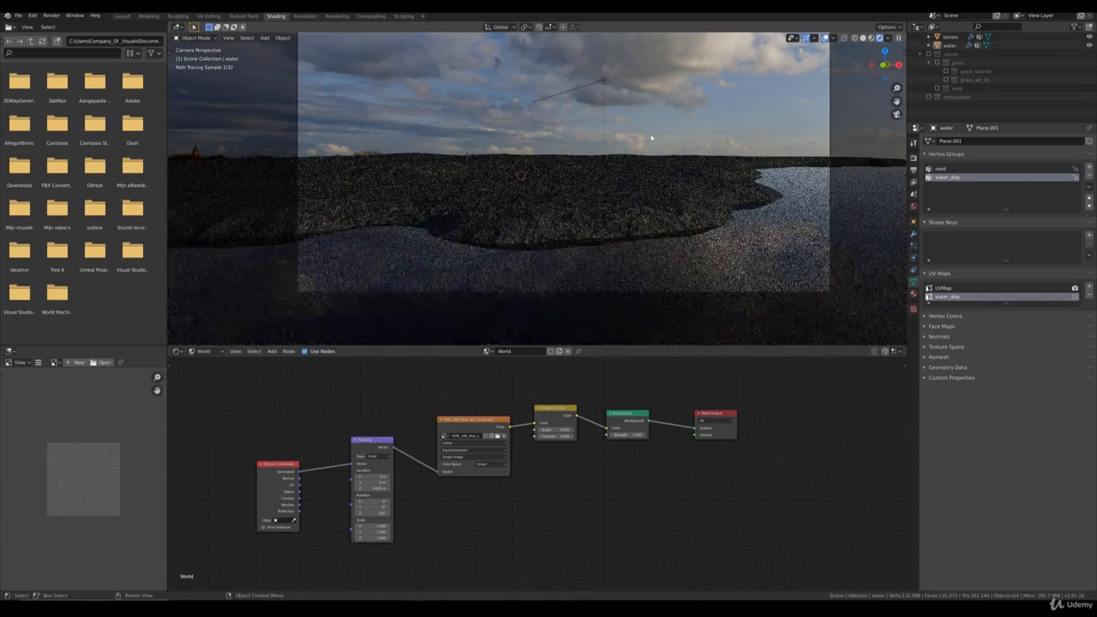
pyautogui.keyDown('shift'); pyautogui.moveTo(693, 103); pyautogui.dragTo(699, 126, button='middle'); pyautogui.keyUp('shift')
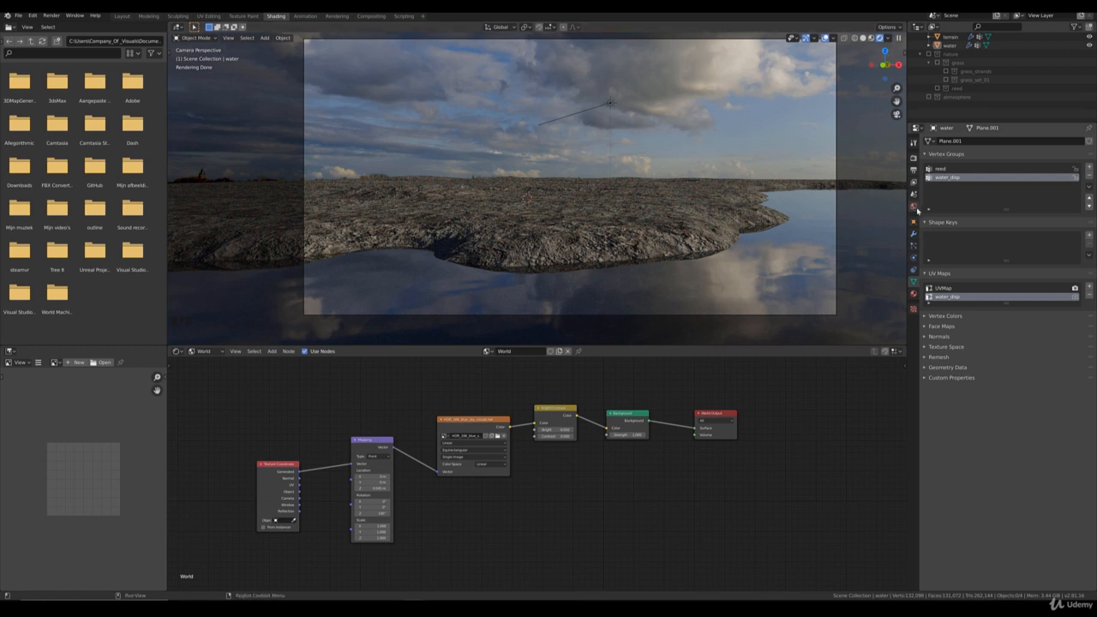
# Step: Set the strength of the World background to 1.4
pyautogui.click(914, 208)
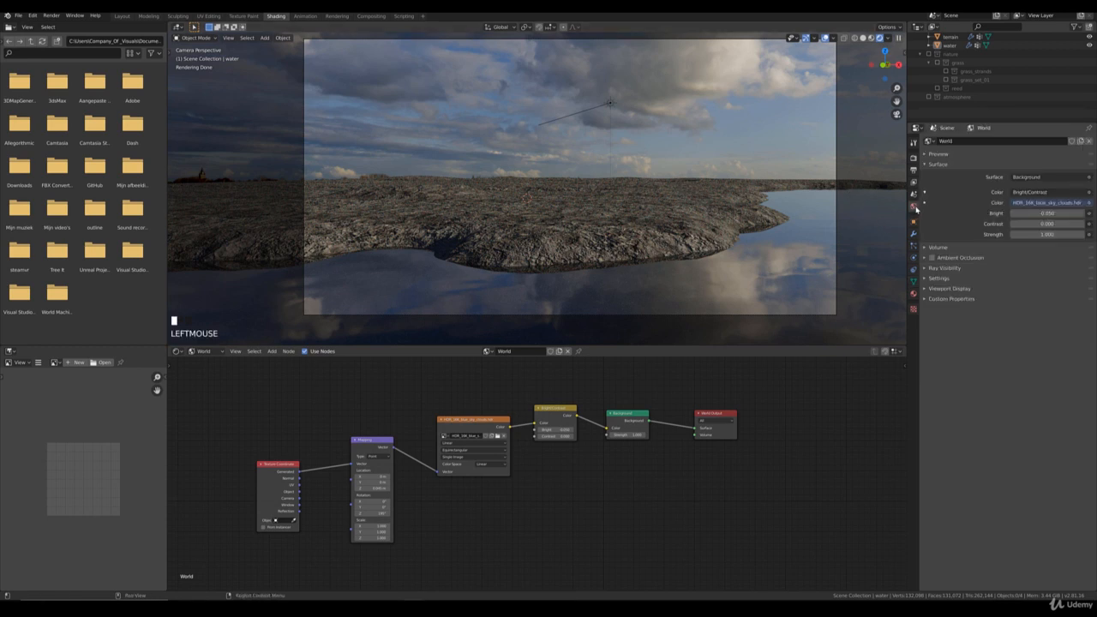
pyautogui.click(1040, 234)
pyautogui.write('1.4')
pyautogui.press('Return')
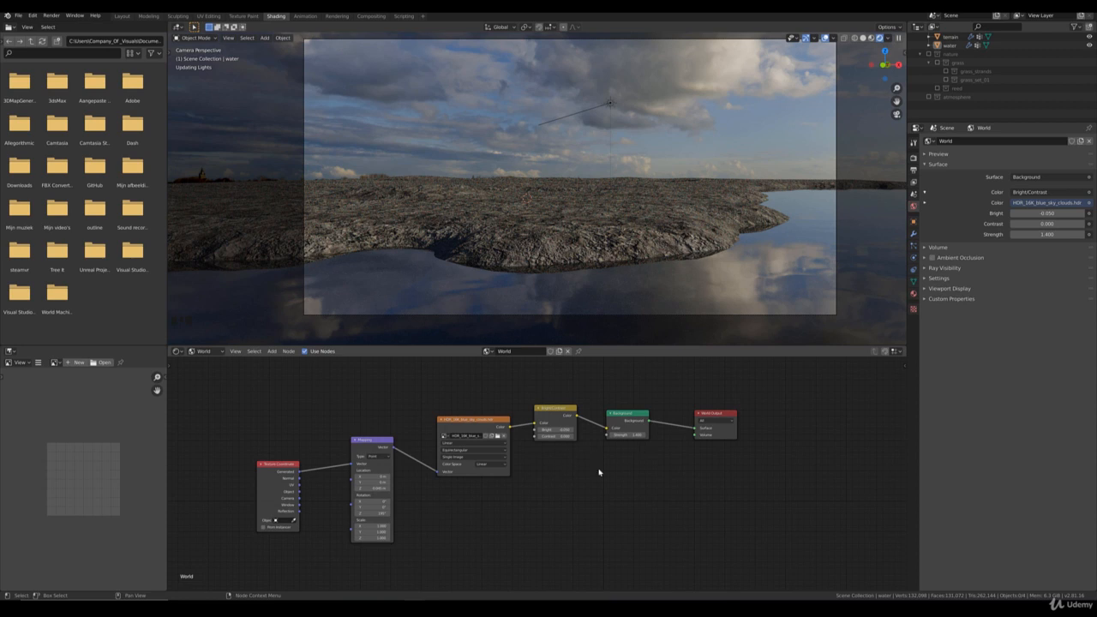
pyautogui.click(630, 418)
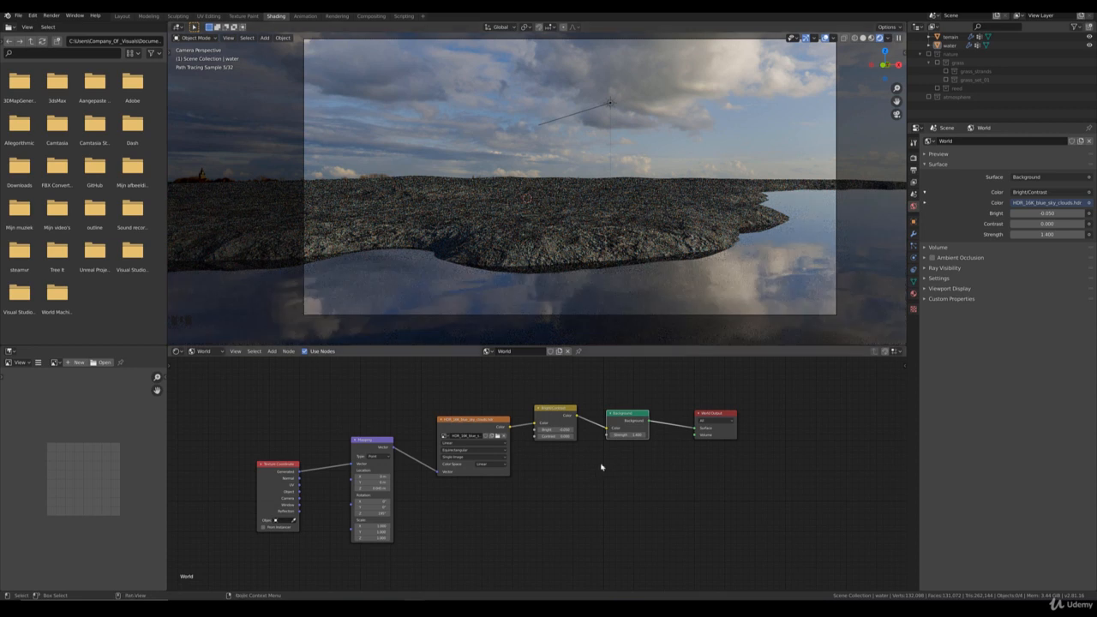
# Step: Set the Z location of the sky's Mapping node to 0.04 m
pyautogui.moveTo(547, 510); pyautogui.dragTo(576, 503, button='middle')
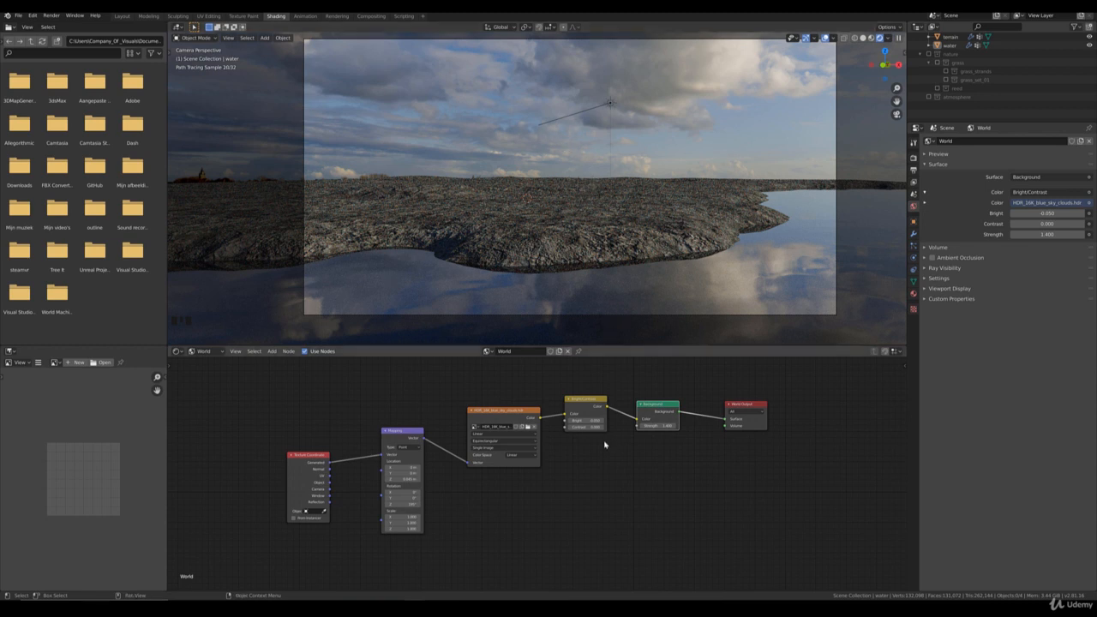
pyautogui.scroll(4, 504, 531)
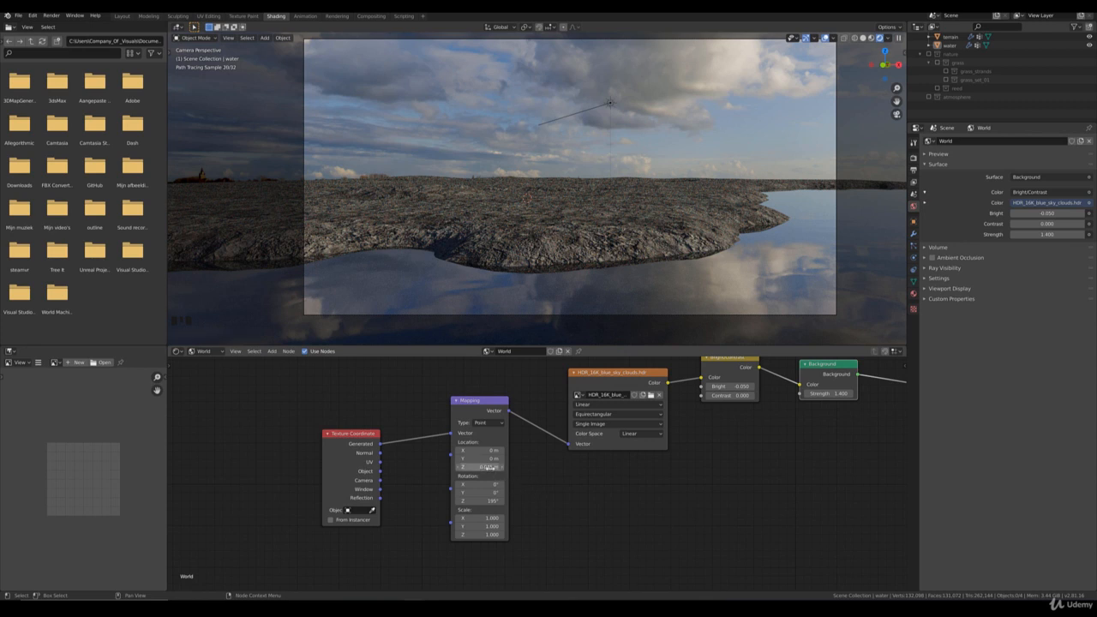
pyautogui.click(490, 466)
pyautogui.press('BackSpace')
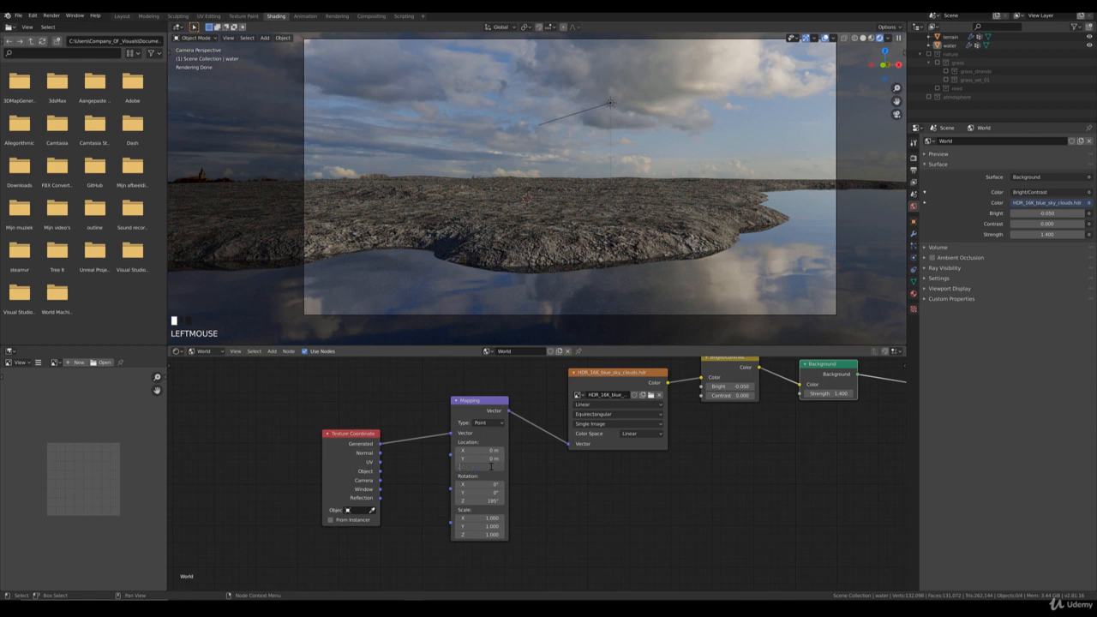
pyautogui.write('.04')
pyautogui.press('Return')
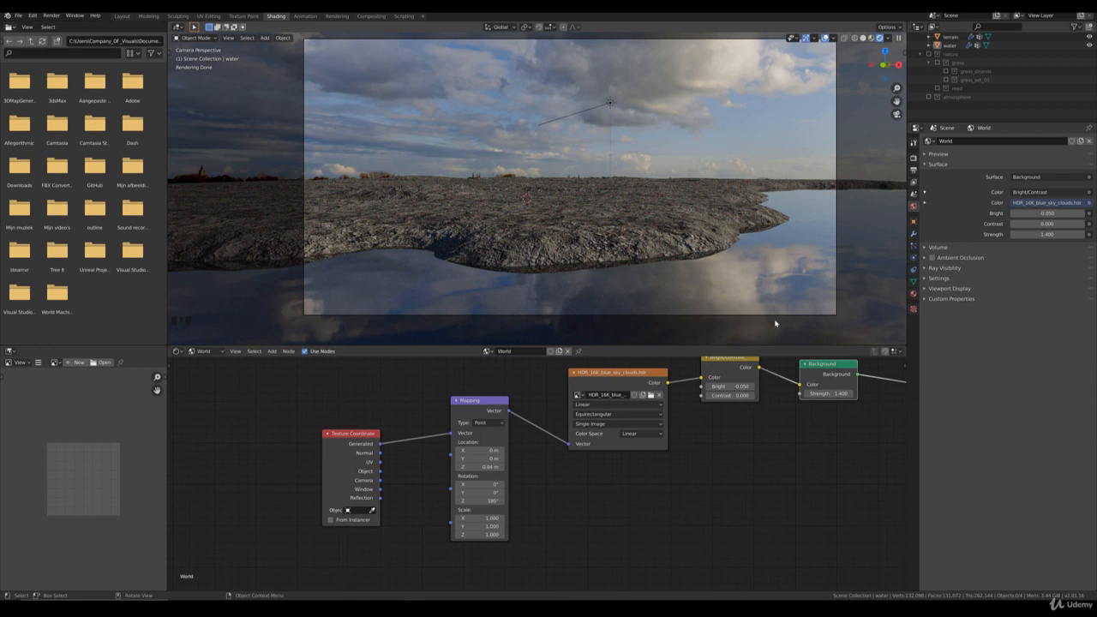
pyautogui.click(480, 467)
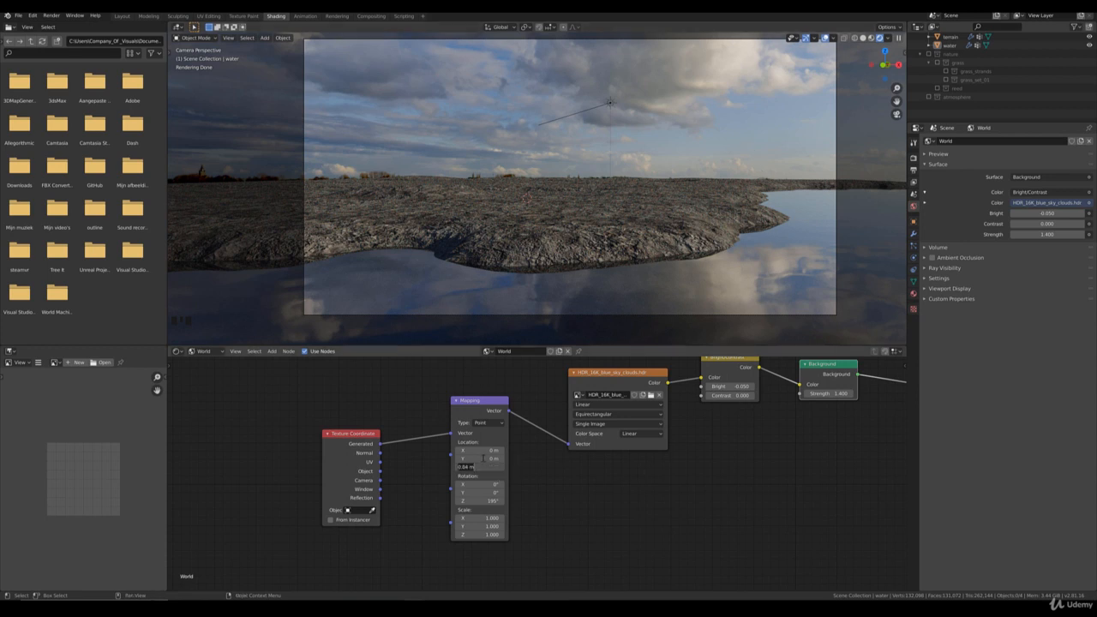
pyautogui.write('150')
pyautogui.click(483, 459)
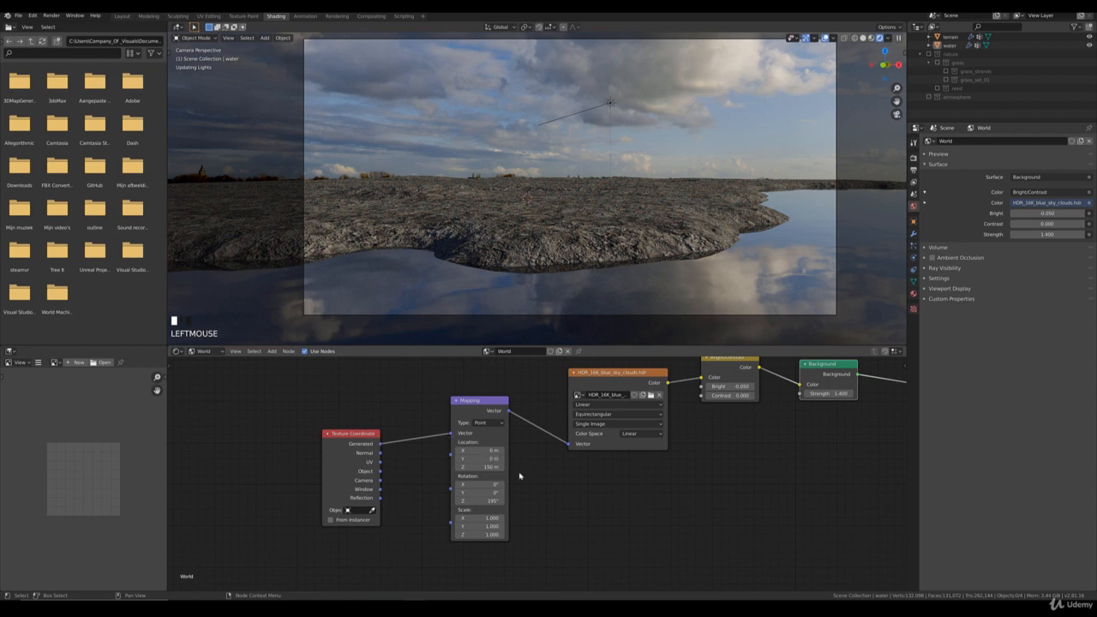
pyautogui.click(484, 466)
pyautogui.click(485, 466)
# Step: Try Z rotations of 150° and 154° for the sky in the Mapping node
pyautogui.click(498, 502)
pyautogui.write('15')
pyautogui.press('Return')
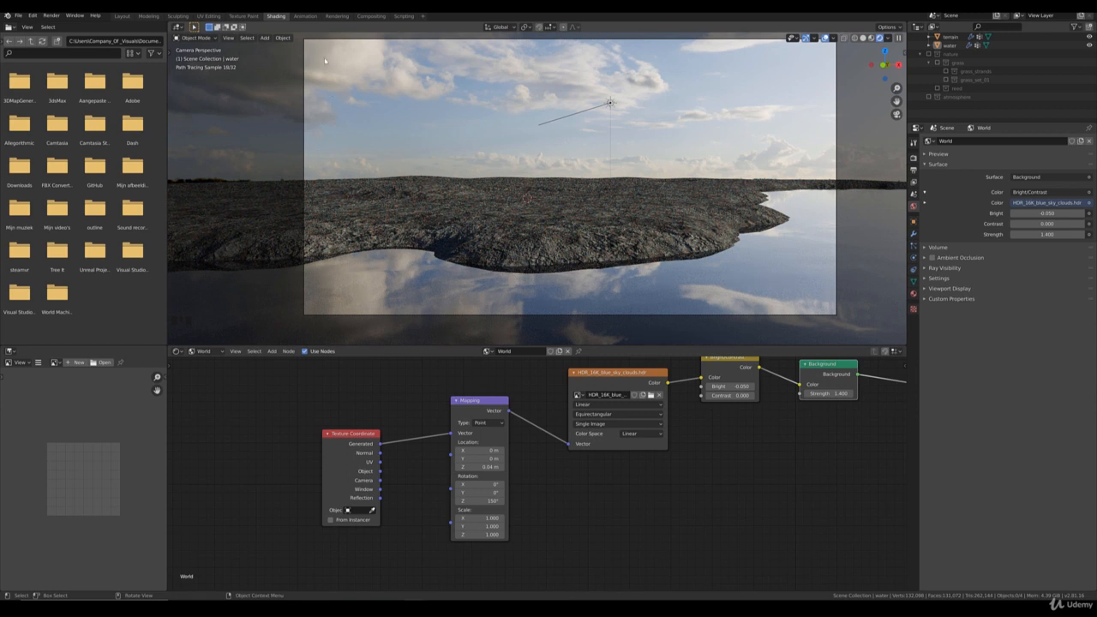
pyautogui.click(495, 501)
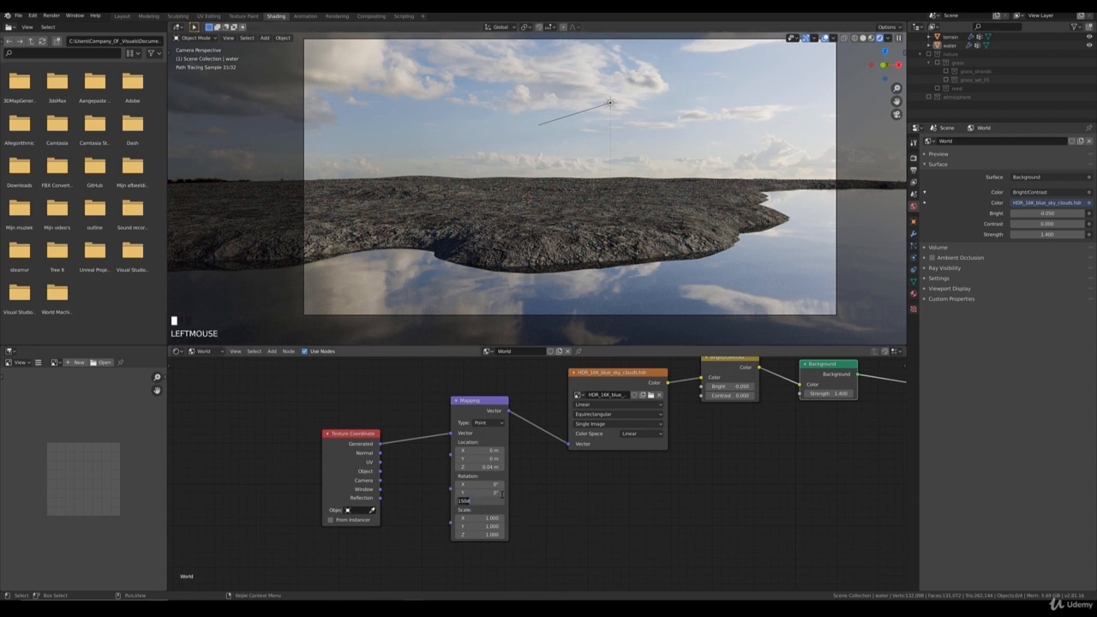
pyautogui.press('BackSpace')
pyautogui.write('154')
pyautogui.press('Return')
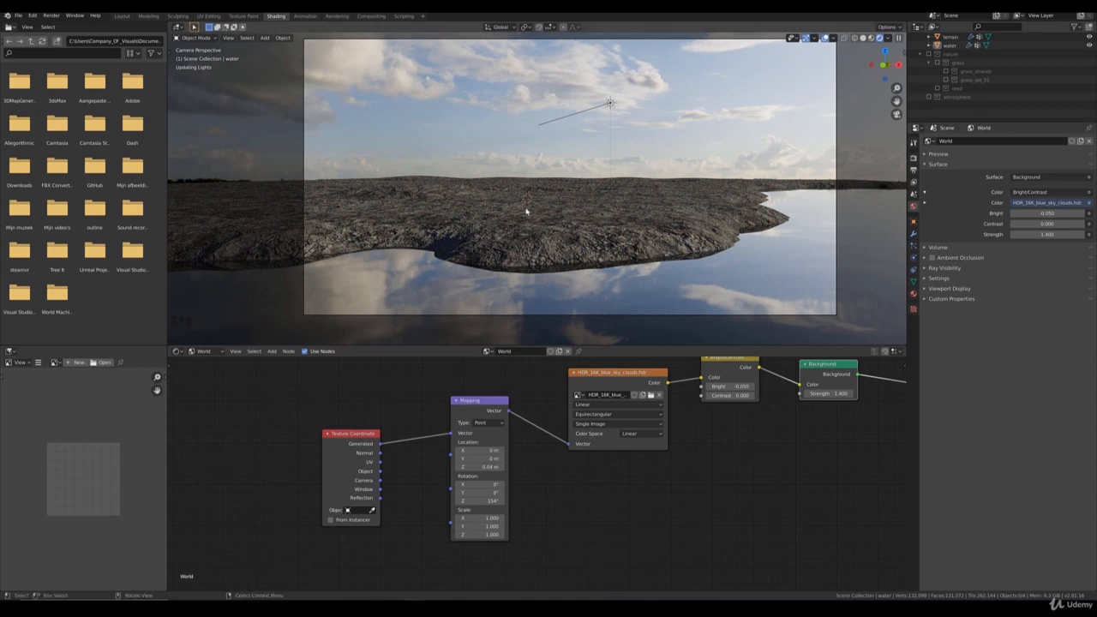
# Step: Turn on viewport display of the terrain's grass_high particle system and deselect the terrain
pyautogui.click(686, 213)
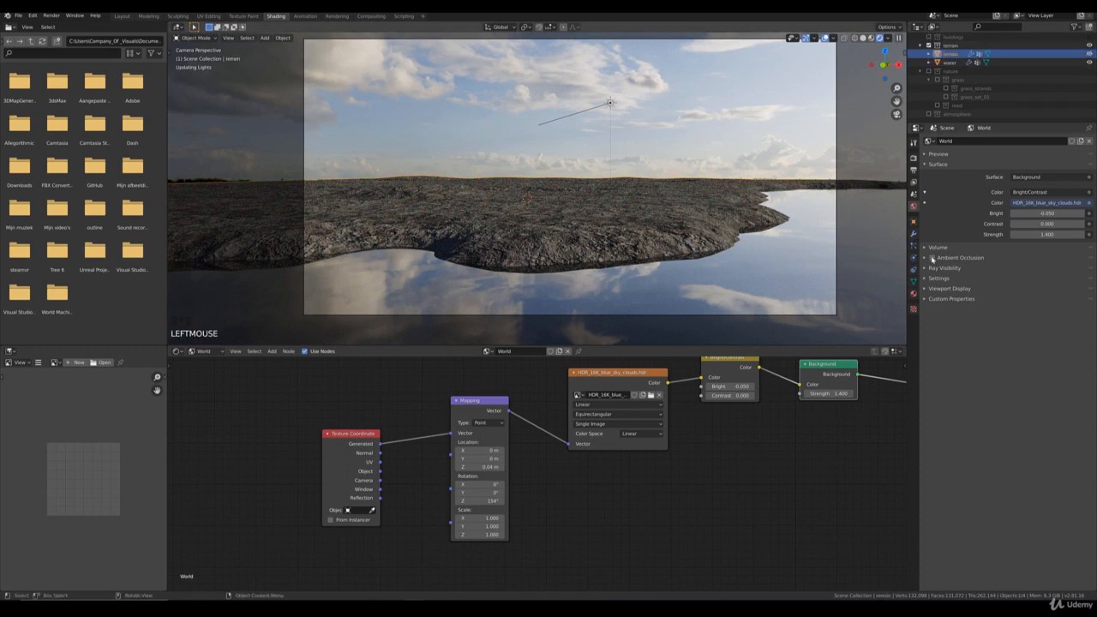
pyautogui.click(913, 243)
pyautogui.click(1067, 161)
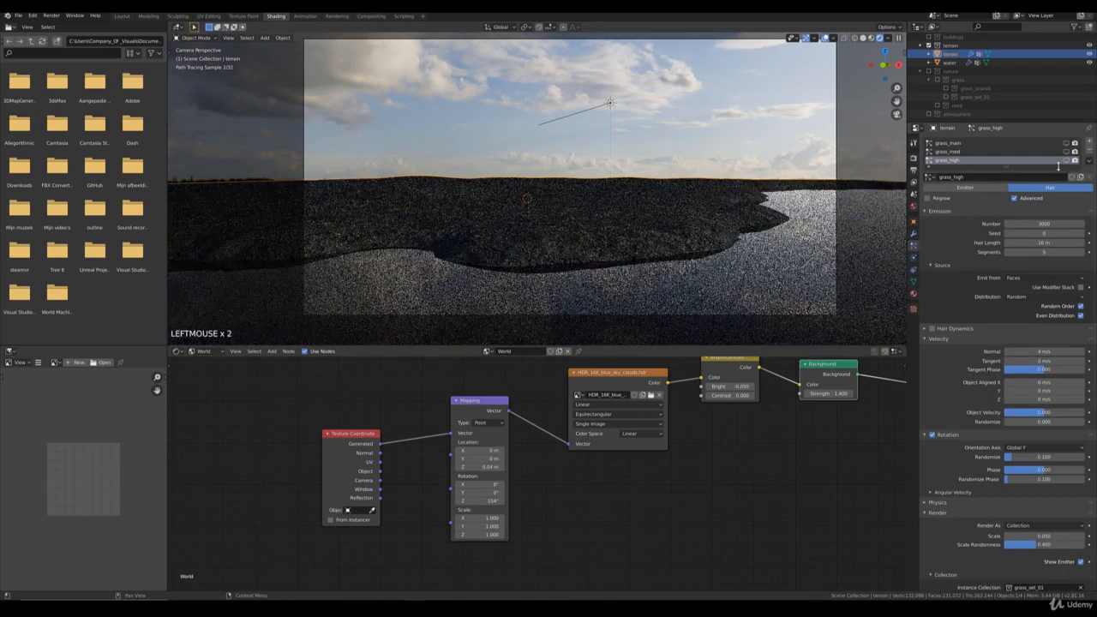
pyautogui.click(600, 146)
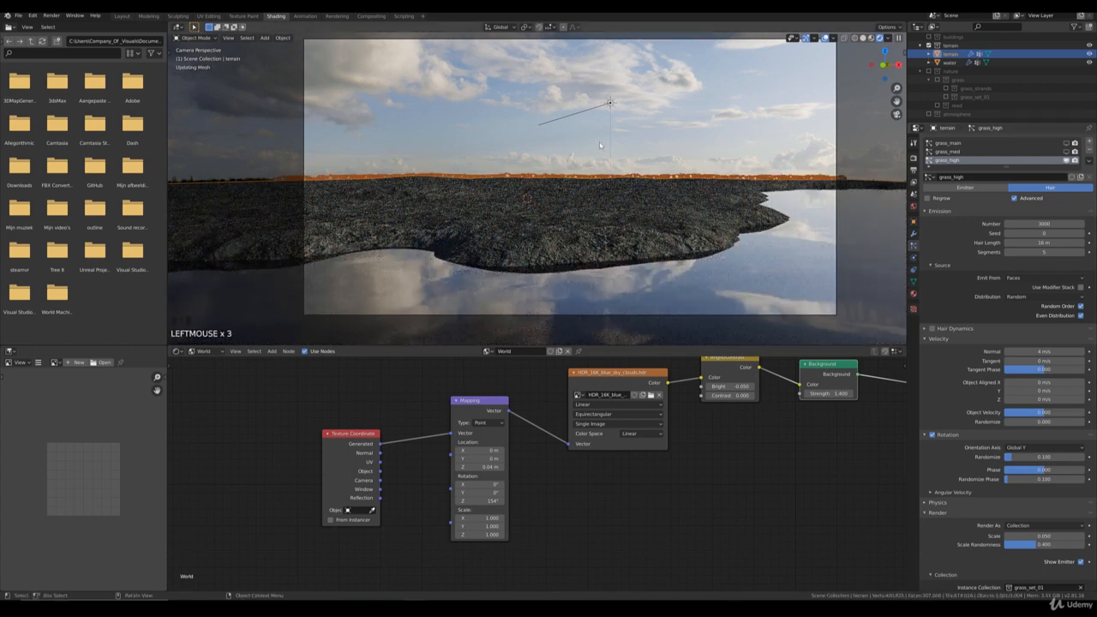
pyautogui.click(498, 114)
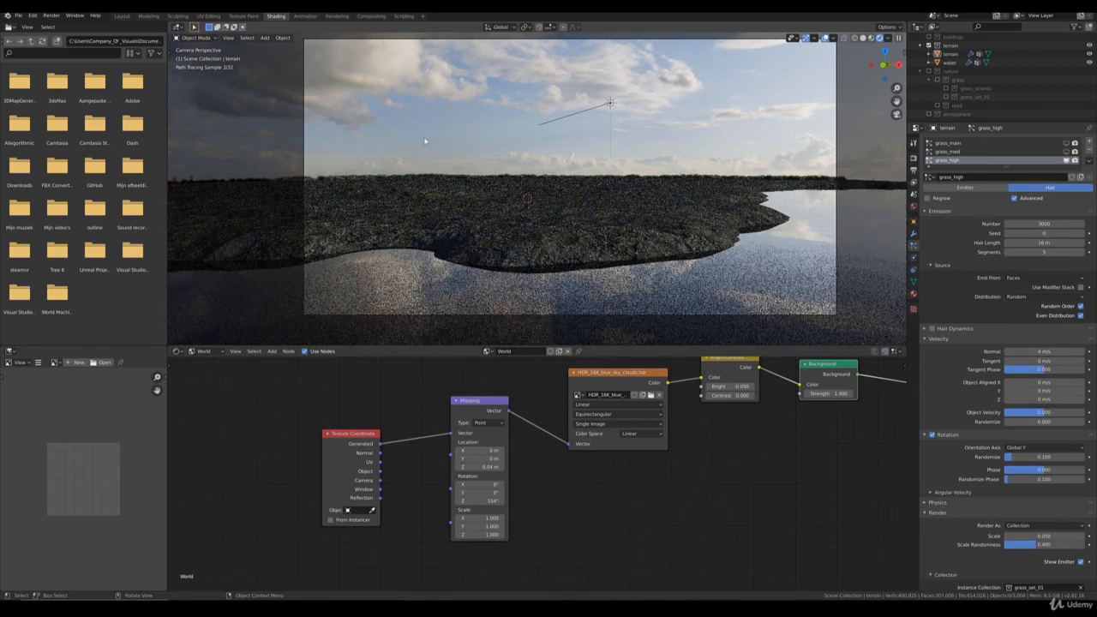
# Step: Set the Z rotation of the sky's Mapping node to 155°
pyautogui.click(493, 501)
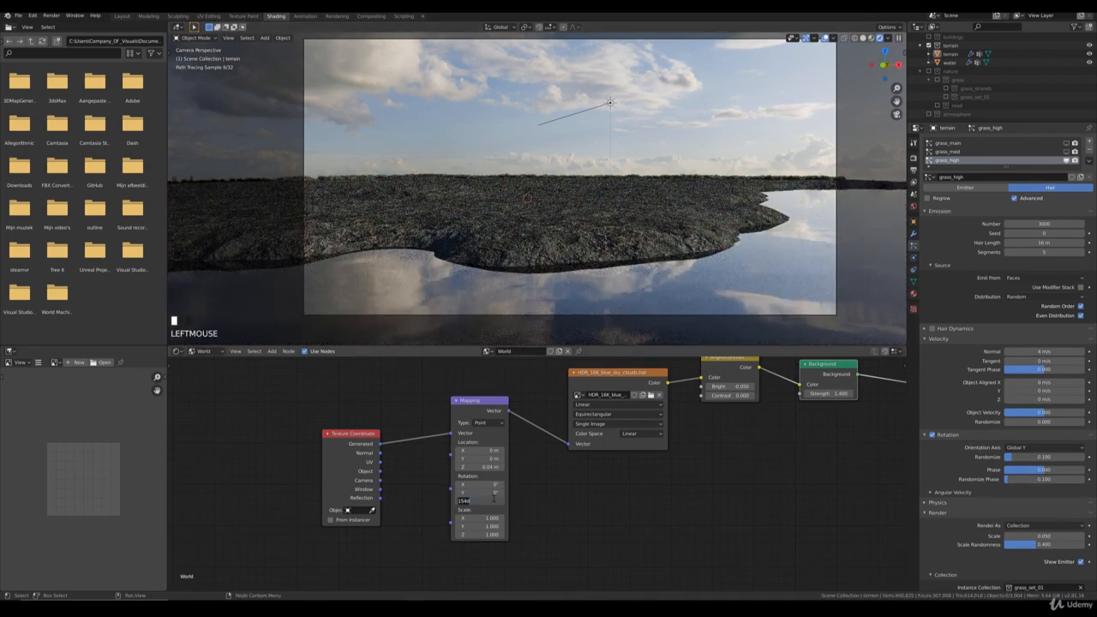
pyautogui.write('155')
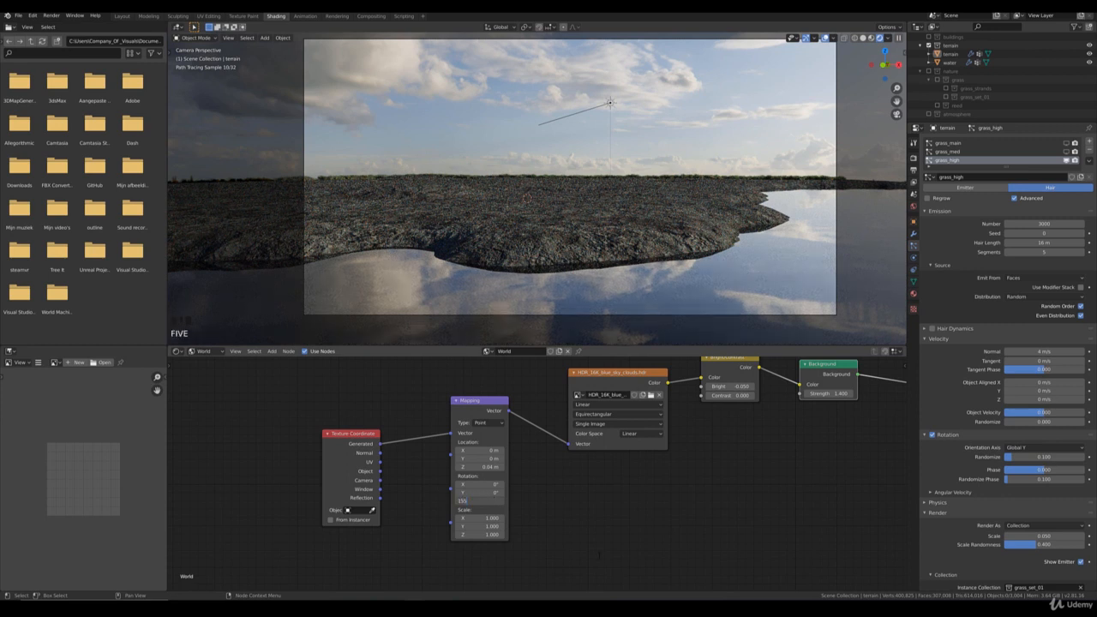
pyautogui.press('Return')
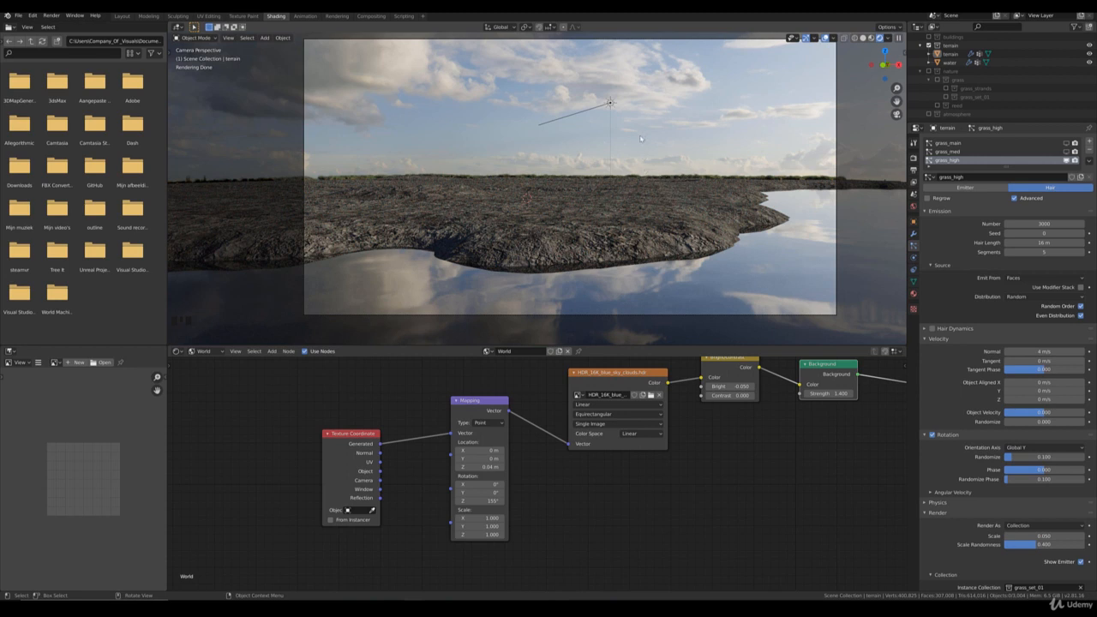
# Step: In Solid shading, set the water's Subdivision render level to 3 and turn off viewport display of its Subdivision and Displace modifiers
pyautogui.press('z')
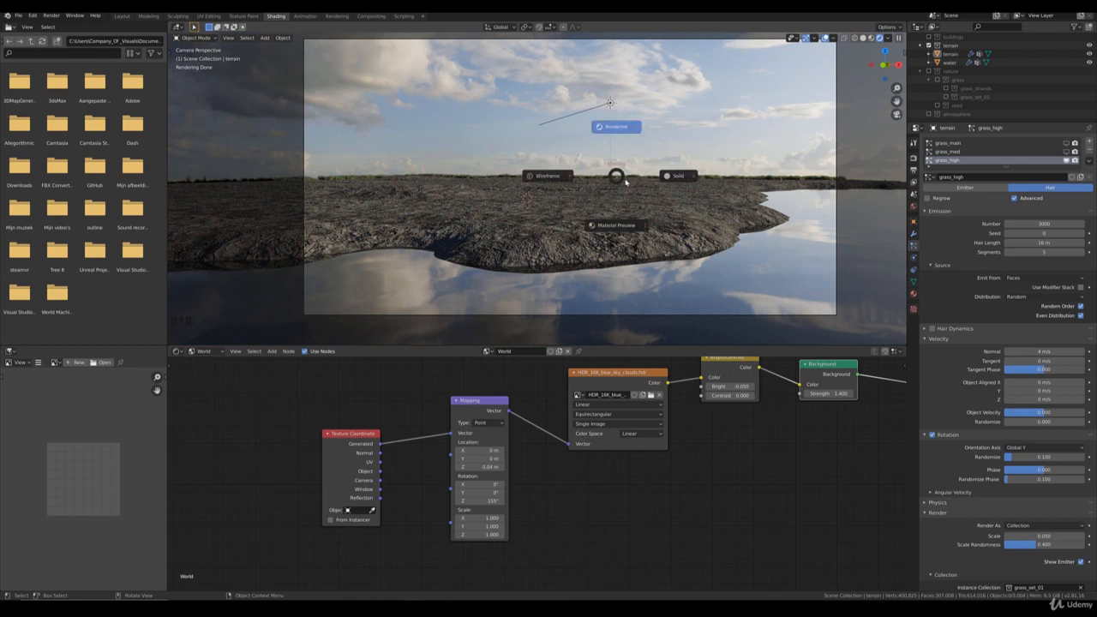
pyautogui.click(696, 182)
pyautogui.click(776, 284)
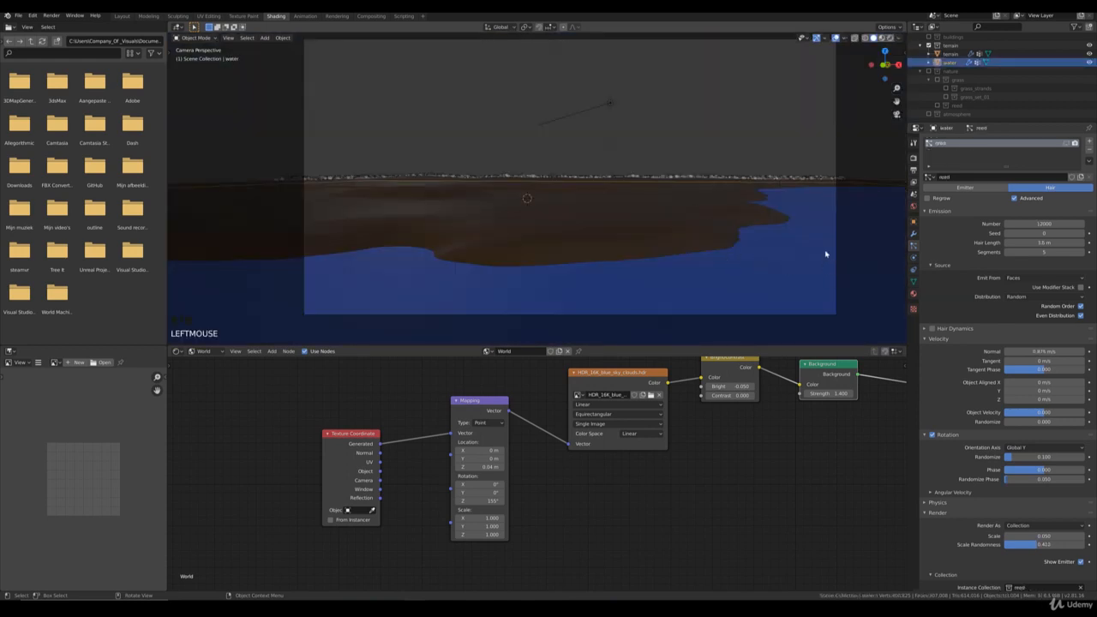
pyautogui.click(914, 233)
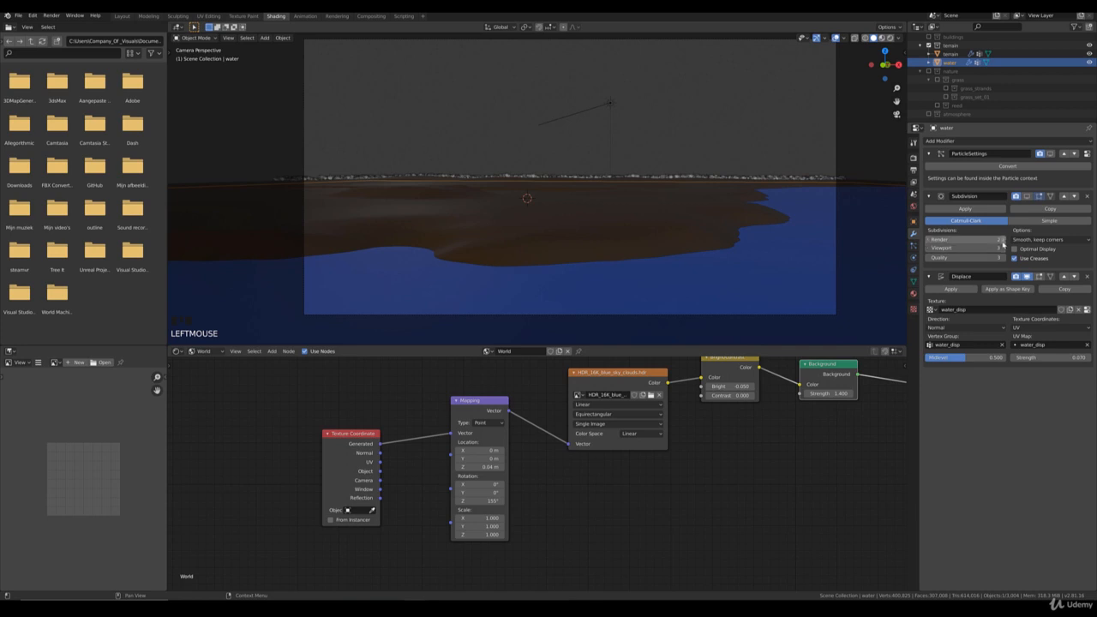
pyautogui.click(1003, 240)
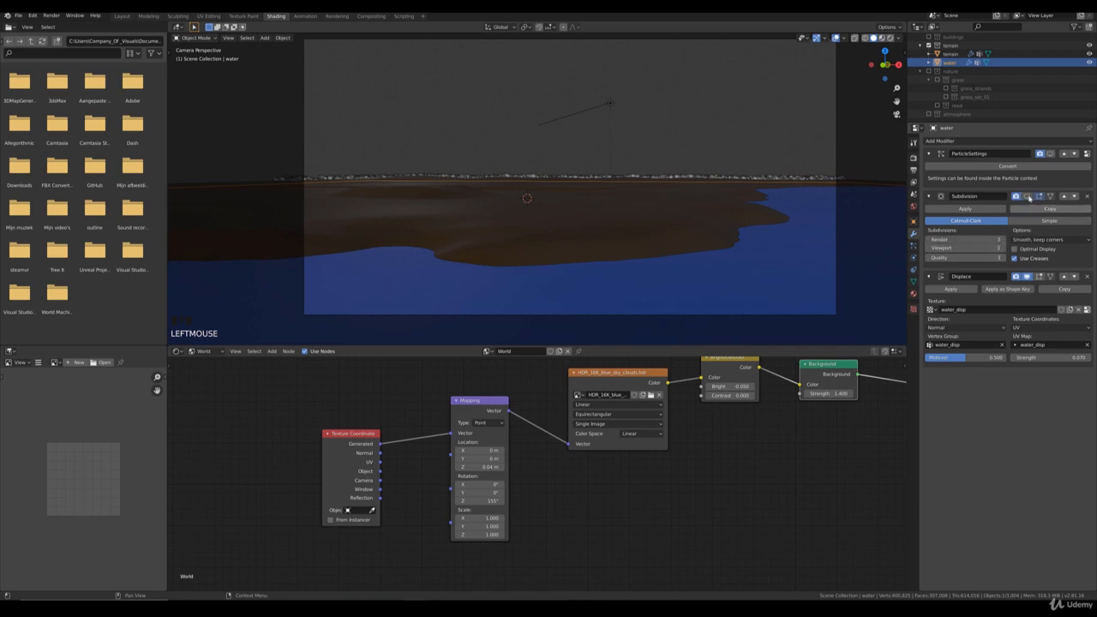
pyautogui.click(1028, 277)
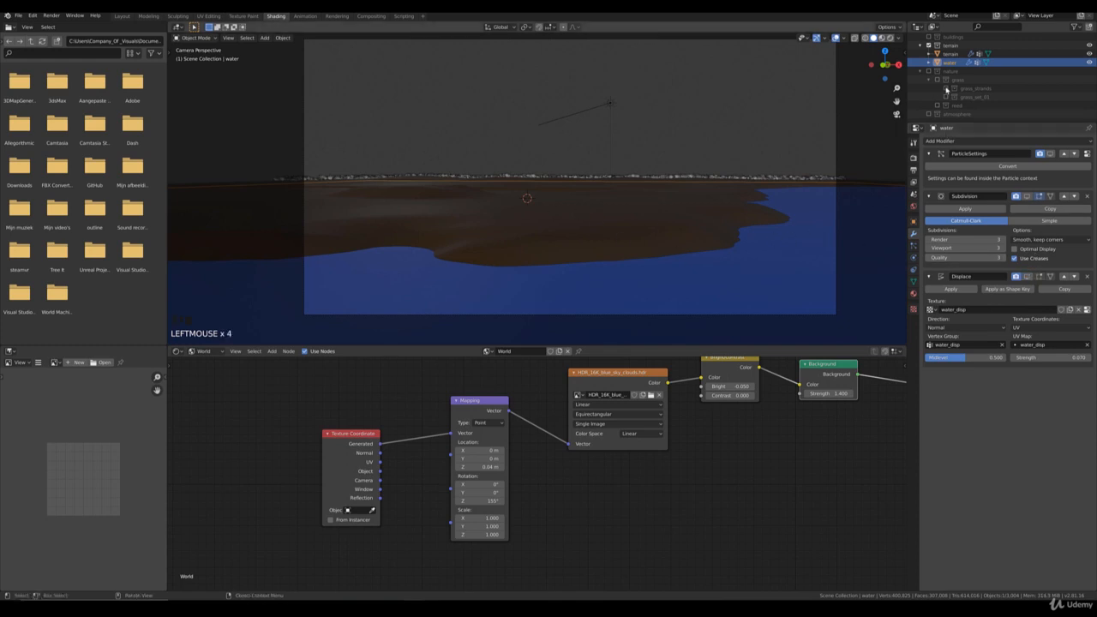
# Step: Enable the buildings and atmosphere collections in the scene
pyautogui.scroll(3, 930, 74)
pyautogui.click(930, 72)
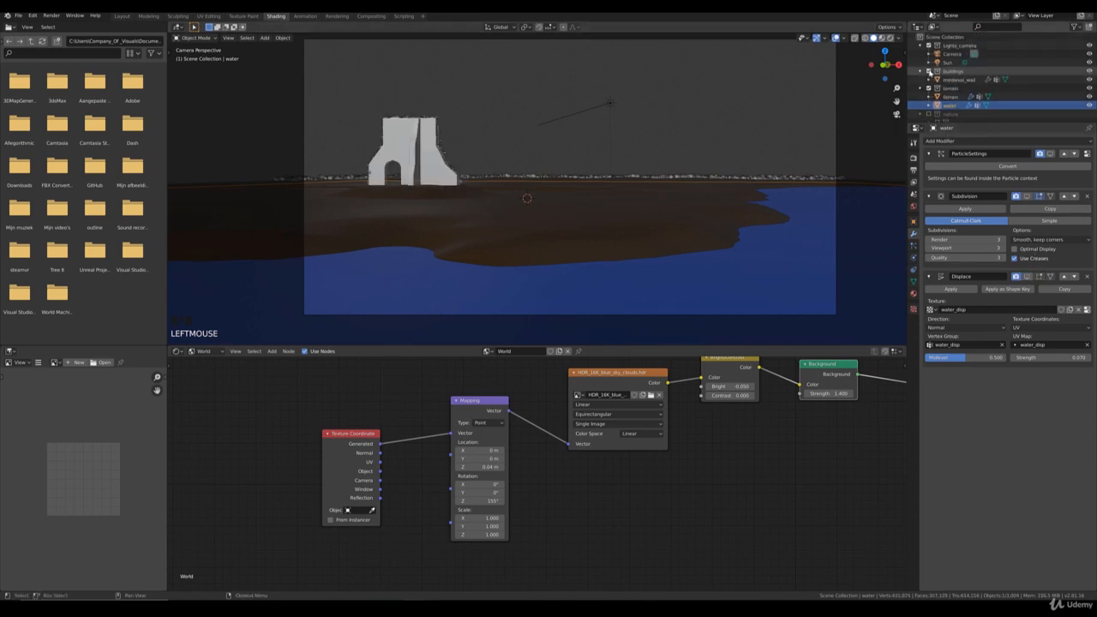
pyautogui.scroll(-1, 949, 104)
pyautogui.scroll(-2, 949, 104)
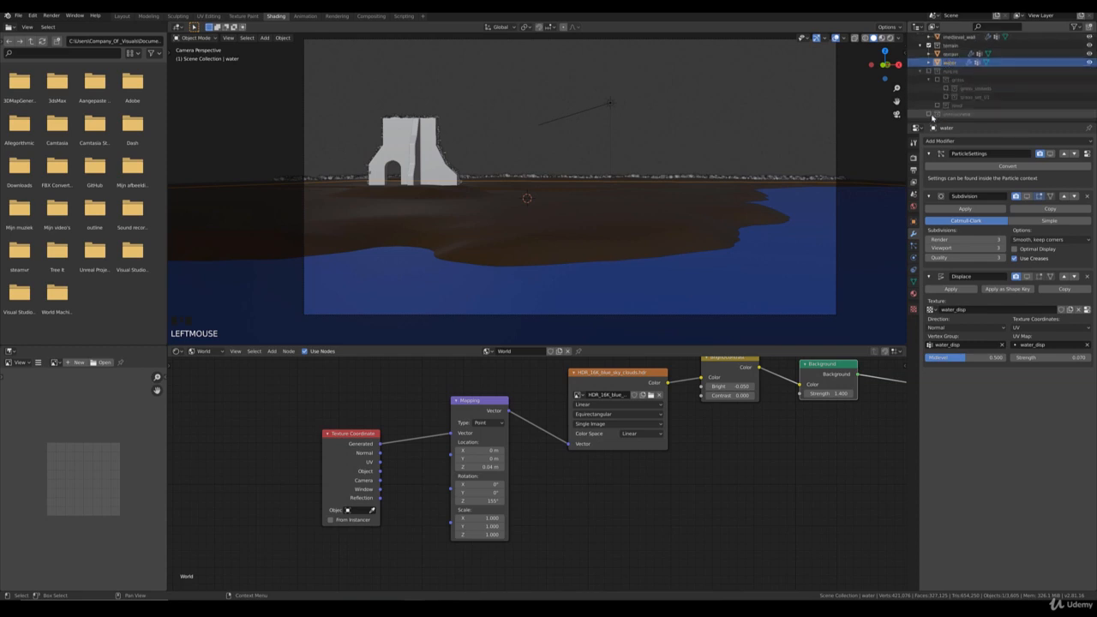
# Step: Set the hair length of the terrain's grass_med particle system to 9 m
pyautogui.click(672, 205)
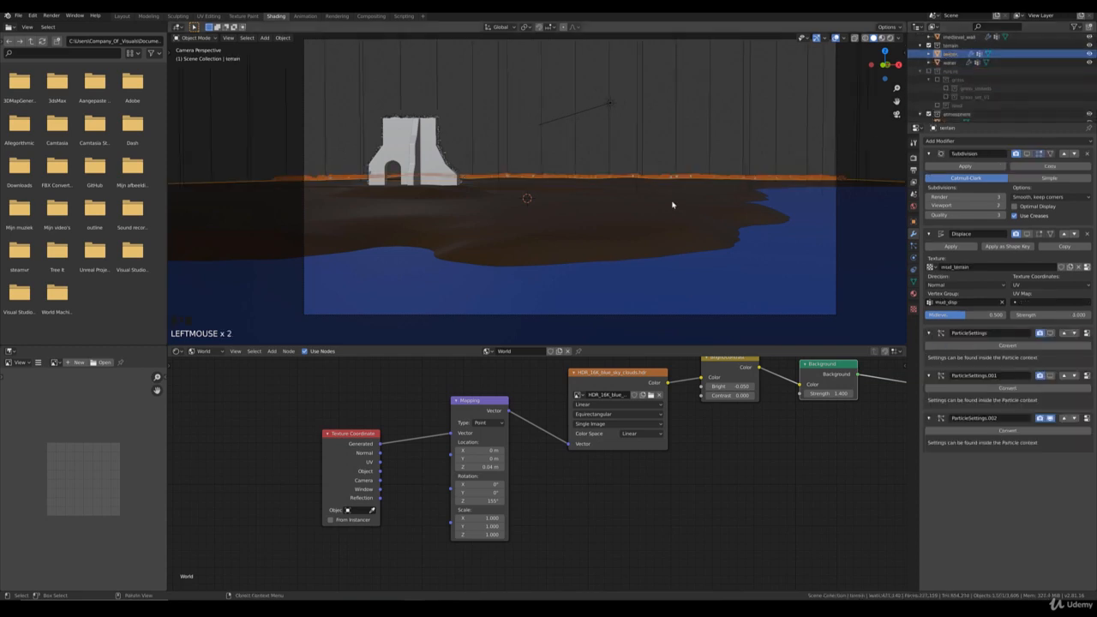
pyautogui.click(913, 246)
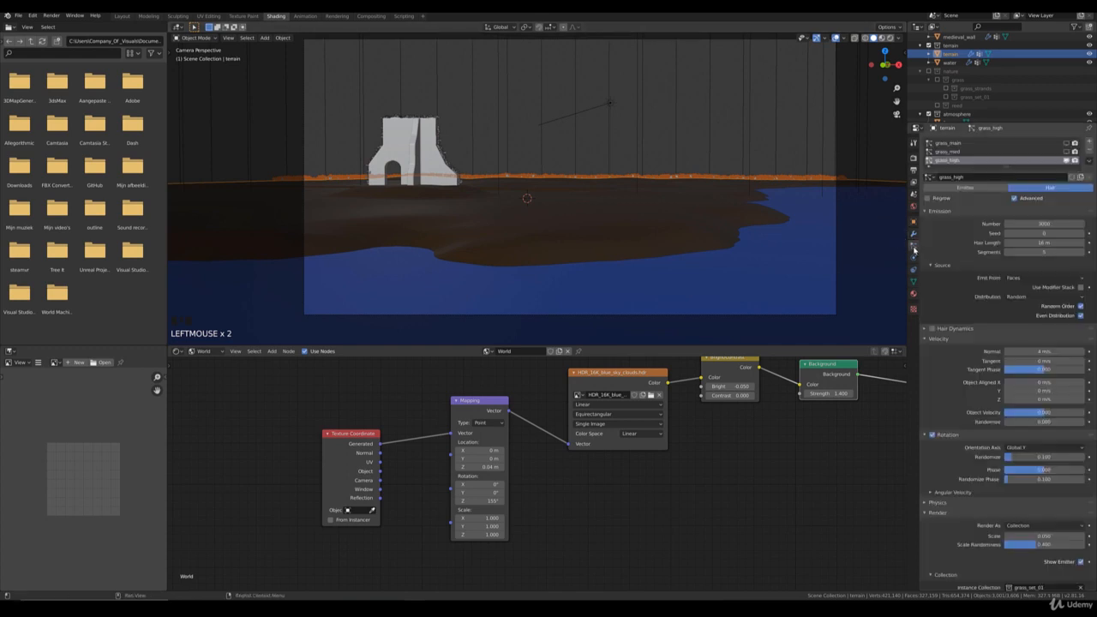
pyautogui.click(948, 152)
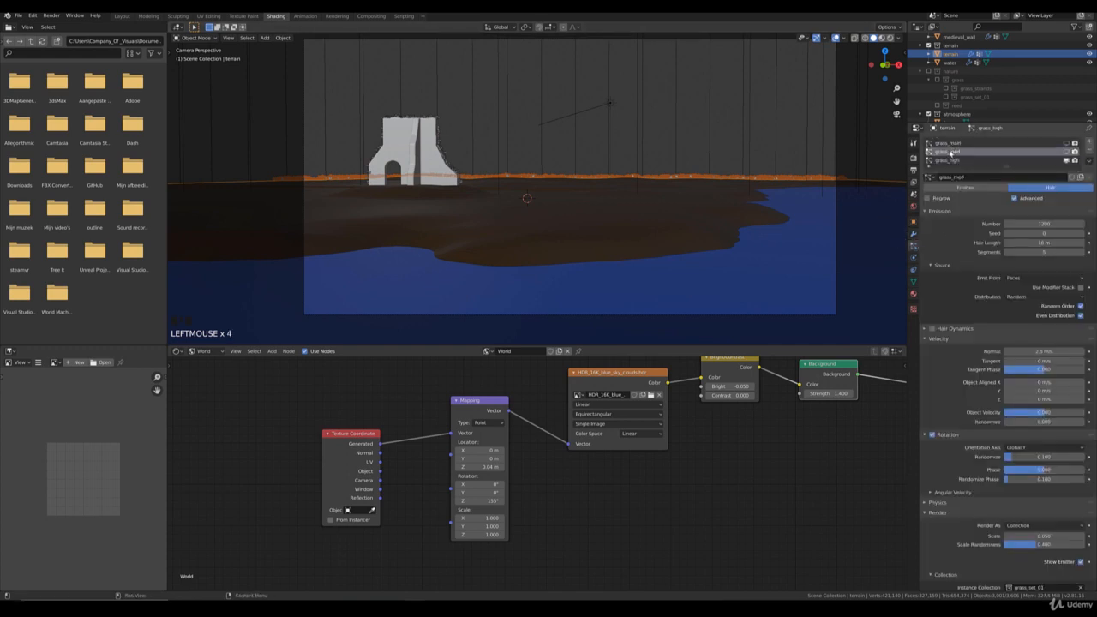
pyautogui.click(1040, 242)
pyautogui.write('9')
pyautogui.press('Return')
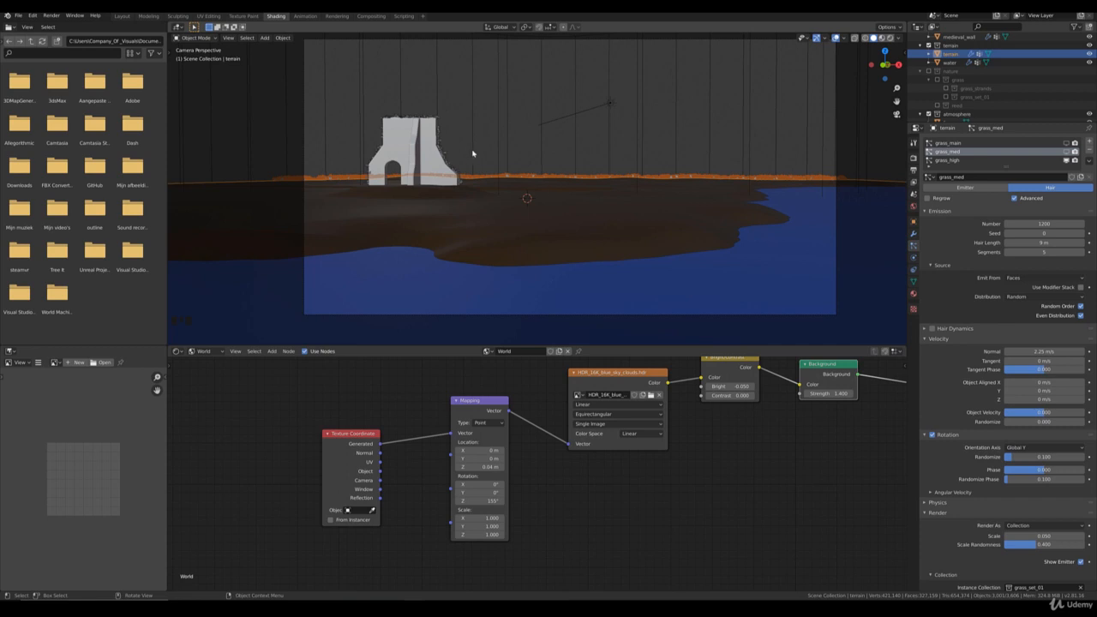
# Step: Select the medieval wall, view its grass-covered side edge up close and switch the wall to Weight Paint mode
pyautogui.moveTo(472, 153); pyautogui.dragTo(496, 164, button='middle')
pyautogui.scroll(4, 560, 194)
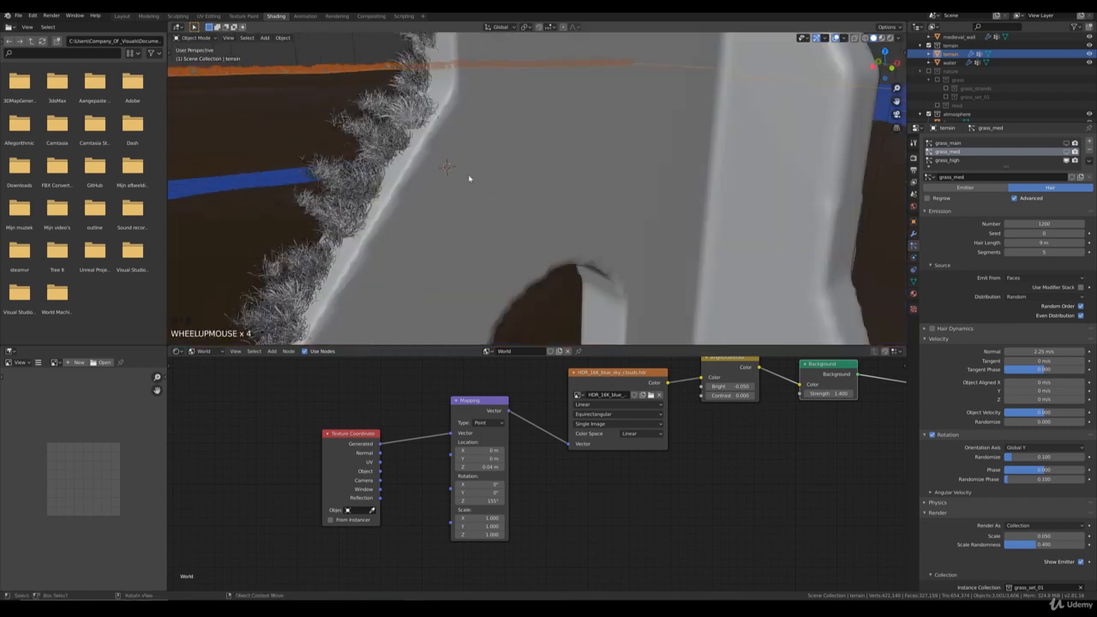
pyautogui.scroll(-6, 463, 171)
pyautogui.scroll(5, 497, 168)
pyautogui.moveTo(502, 168); pyautogui.dragTo(605, 211, button='middle')
pyautogui.scroll(2, 510, 152)
pyautogui.scroll(-1, 558, 164)
pyautogui.click(766, 235)
pyautogui.press('ctrl+KP_Decimal')
pyautogui.scroll(5, 583, 204)
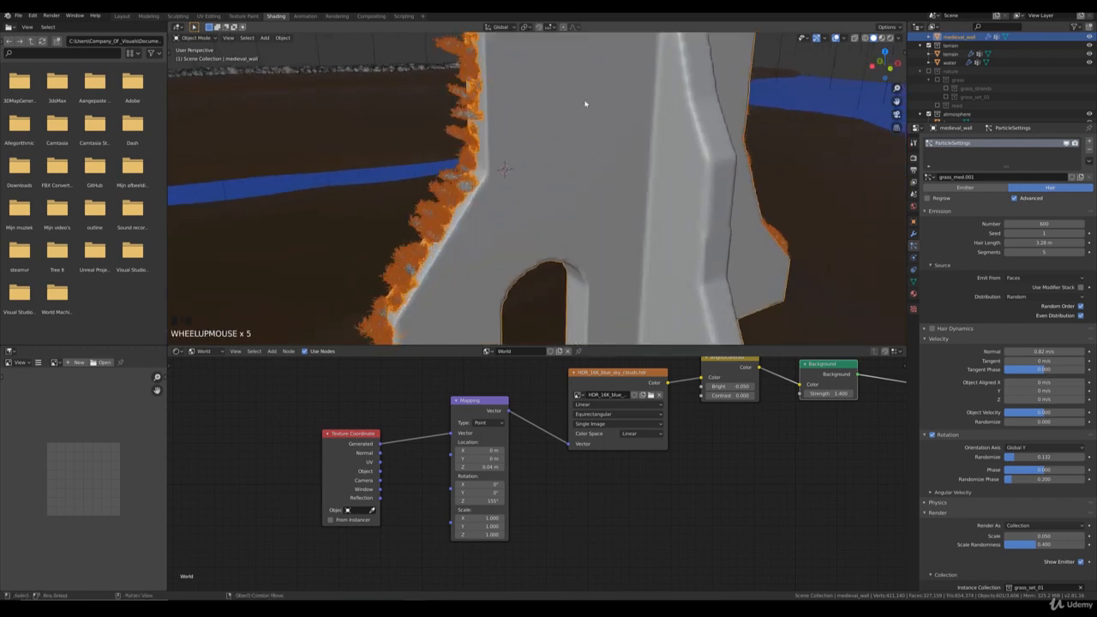
pyautogui.moveTo(586, 103); pyautogui.dragTo(568, 98, button='middle')
pyautogui.moveTo(493, 128); pyautogui.dragTo(544, 135, button='middle')
pyautogui.scroll(-1, 544, 135)
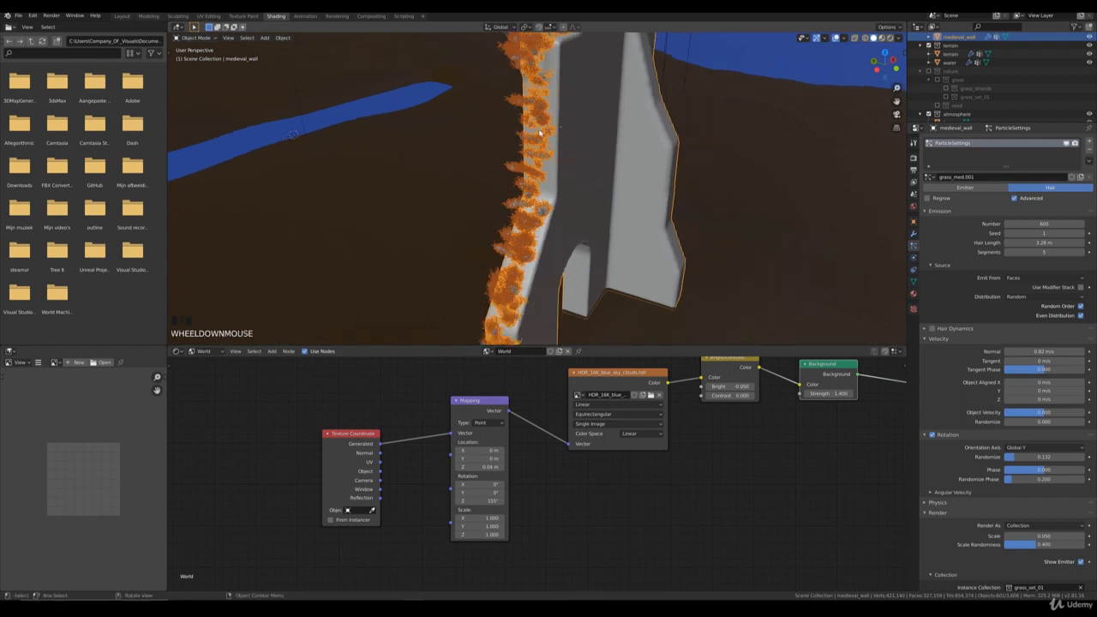
pyautogui.click(199, 37)
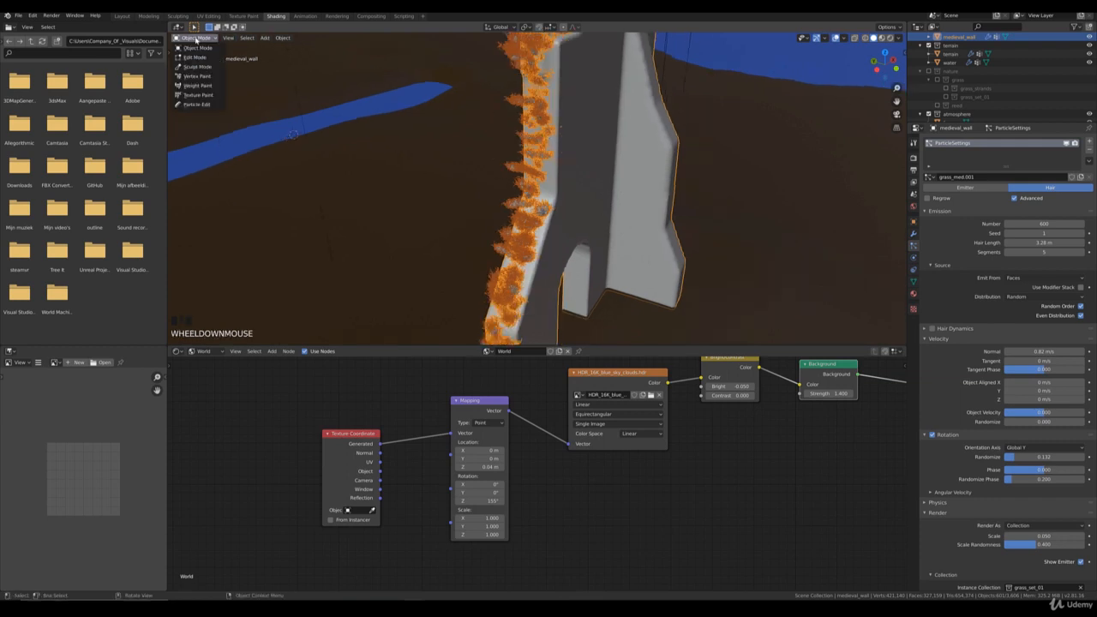
pyautogui.click(199, 86)
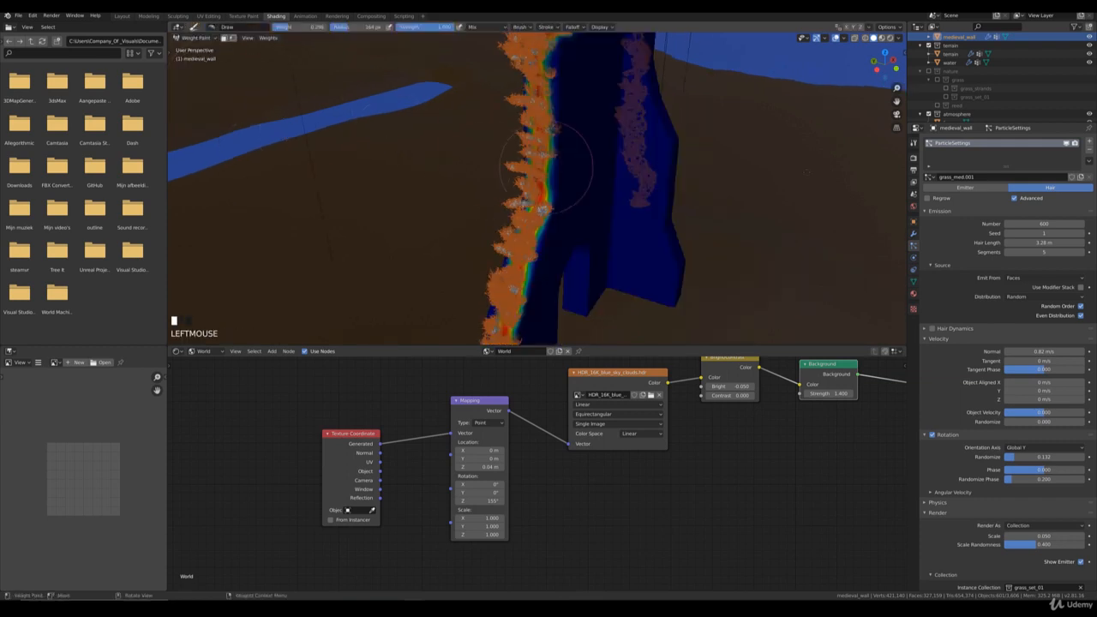
# Step: Set the brush weight to 0 and paint away the grass along the wall's sloping side edge above the arch
pyautogui.click(914, 144)
pyautogui.moveTo(1032, 234); pyautogui.dragTo(994, 234)
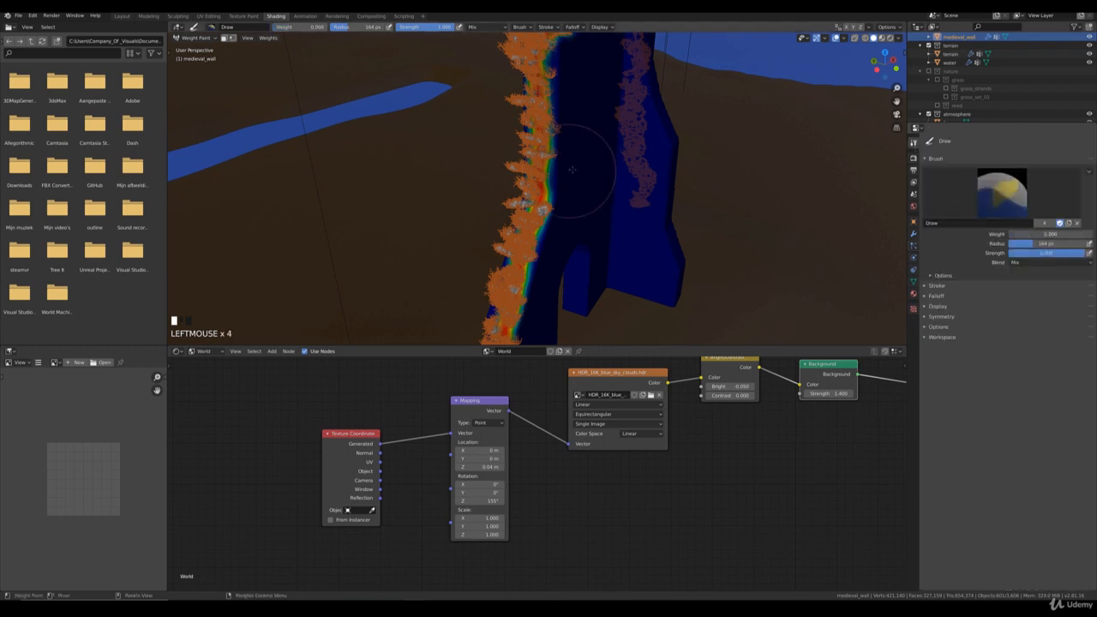
pyautogui.moveTo(551, 160); pyautogui.dragTo(518, 268)
pyautogui.scroll(-3, 569, 238)
pyautogui.moveTo(542, 193)
pyautogui.mouseDown()
pyautogui.moveTo(512, 281)
pyautogui.moveTo(534, 290)
pyautogui.moveTo(551, 234)
pyautogui.moveTo(535, 212)
pyautogui.moveTo(533, 163)
pyautogui.moveTo(519, 159)
pyautogui.mouseUp()
pyautogui.scroll(3, 545, 245)
pyautogui.scroll(-2, 611, 231)
pyautogui.moveTo(612, 231); pyautogui.dragTo(568, 215, button='middle')
pyautogui.scroll(2, 554, 222)
pyautogui.scroll(1, 554, 222)
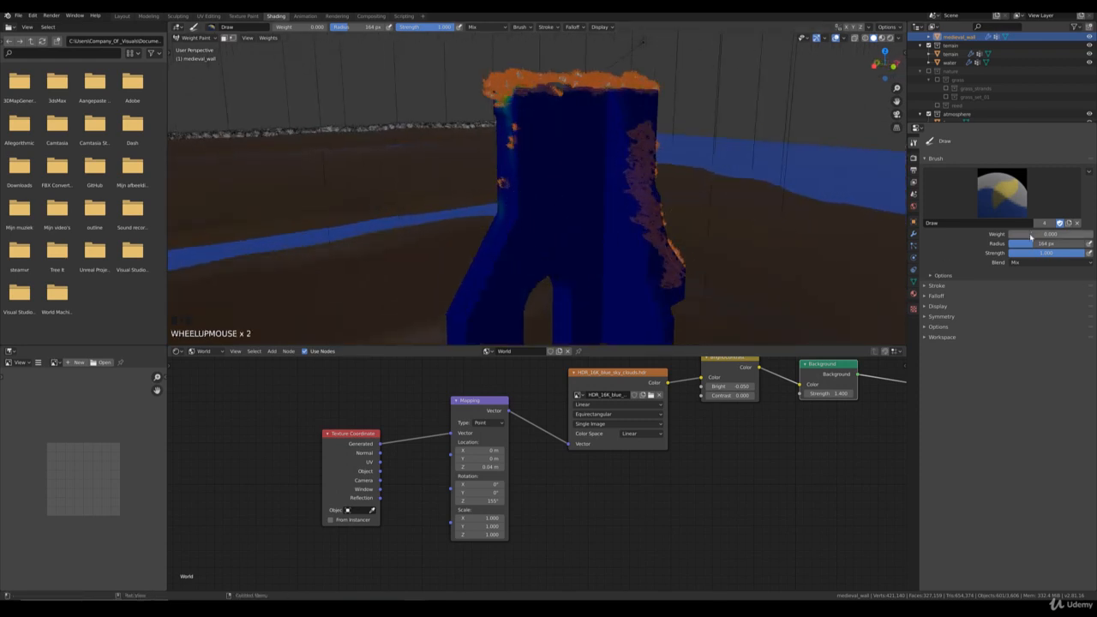
# Step: Reduce the brush radius to 47 px and, with weight 0, erase the leftover grass tufts on the wall's side edge
pyautogui.moveTo(1026, 235); pyautogui.dragTo(1011, 243)
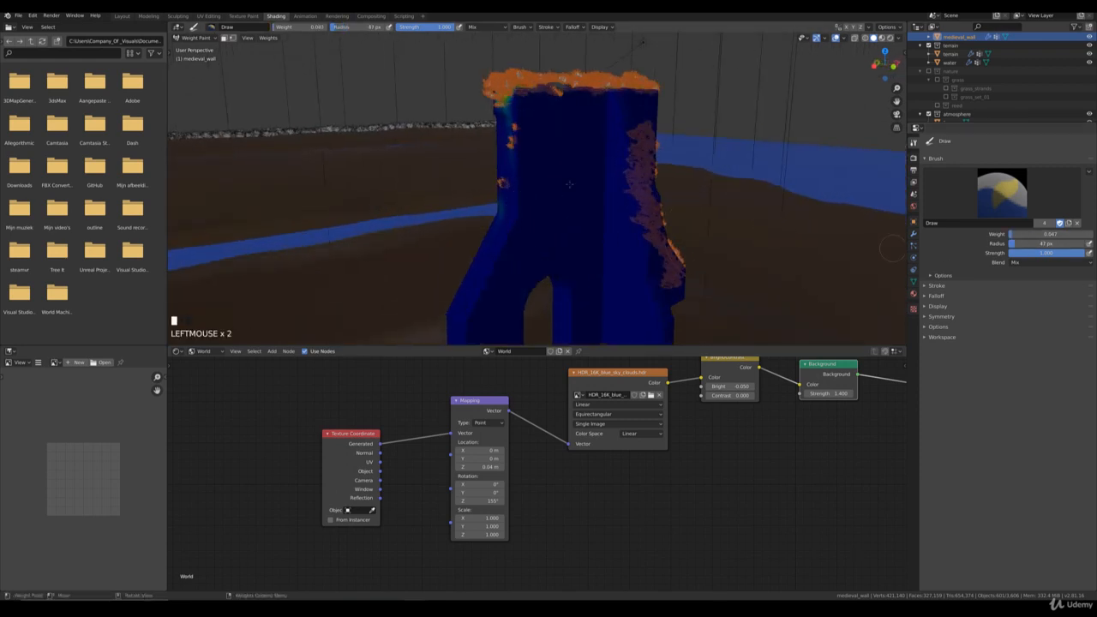
pyautogui.moveTo(600, 198)
pyautogui.mouseDown(button='middle')
pyautogui.moveTo(611, 200)
pyautogui.moveTo(576, 192)
pyautogui.moveTo(535, 197)
pyautogui.moveTo(538, 205)
pyautogui.moveTo(556, 192)
pyautogui.moveTo(505, 175)
pyautogui.moveTo(567, 201)
pyautogui.mouseUp(button='middle')
pyautogui.moveTo(1040, 235); pyautogui.dragTo(1015, 235)
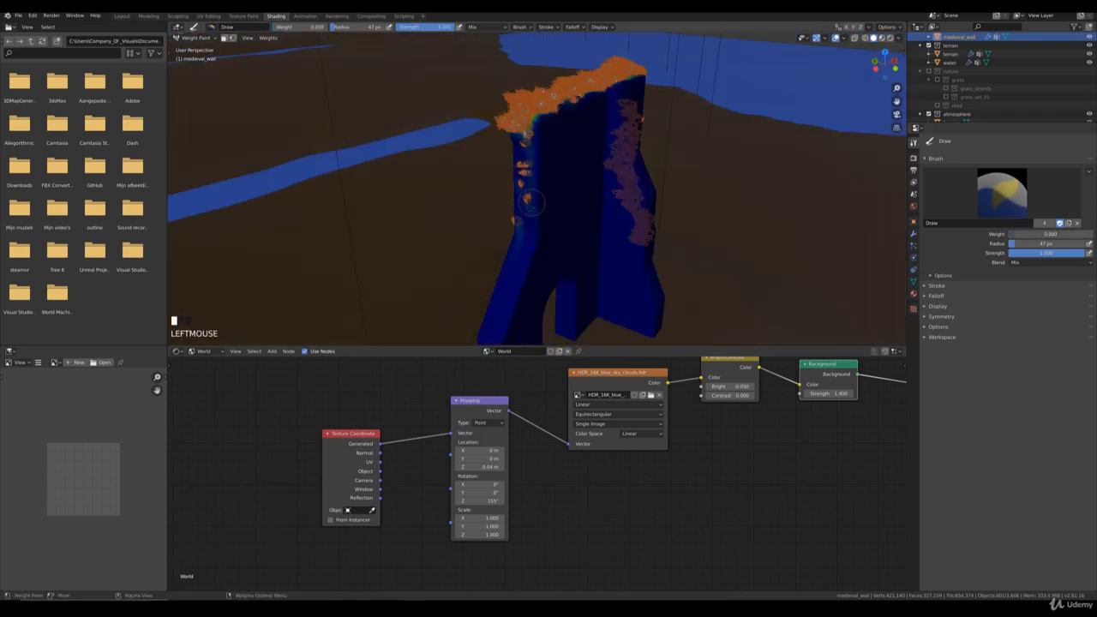
pyautogui.moveTo(530, 205)
pyautogui.mouseDown()
pyautogui.moveTo(521, 139)
pyautogui.moveTo(525, 194)
pyautogui.mouseUp()
# Step: Set the brush weight to 0.074 and paint sparse grass along the upper part of the wall's side edge
pyautogui.moveTo(1034, 234); pyautogui.dragTo(1040, 234)
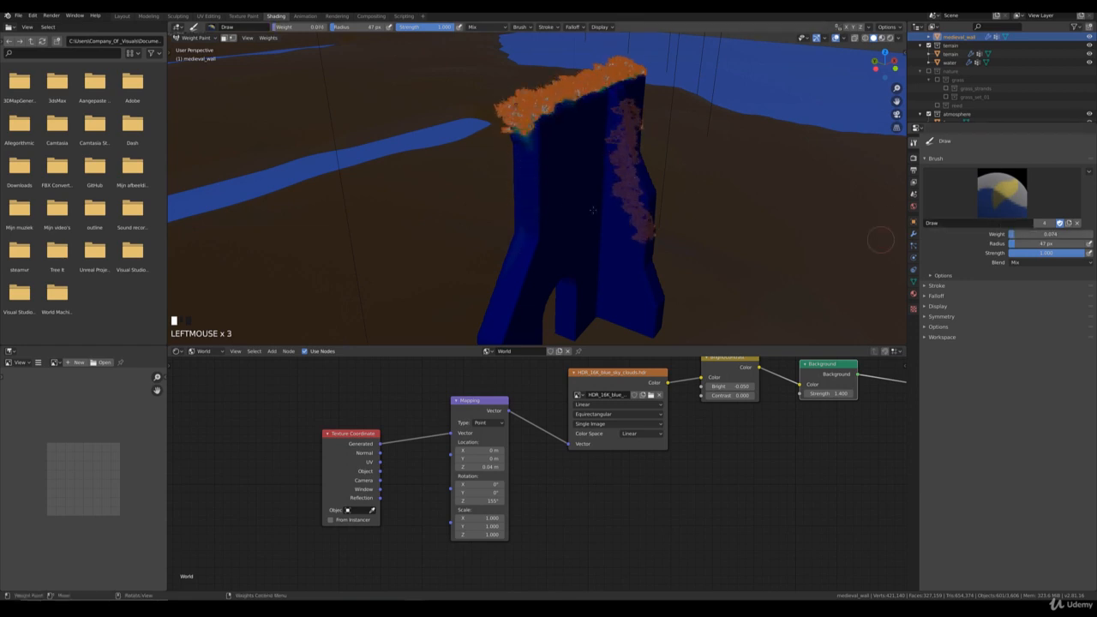
pyautogui.scroll(1, 539, 205)
pyautogui.moveTo(531, 185); pyautogui.dragTo(527, 205)
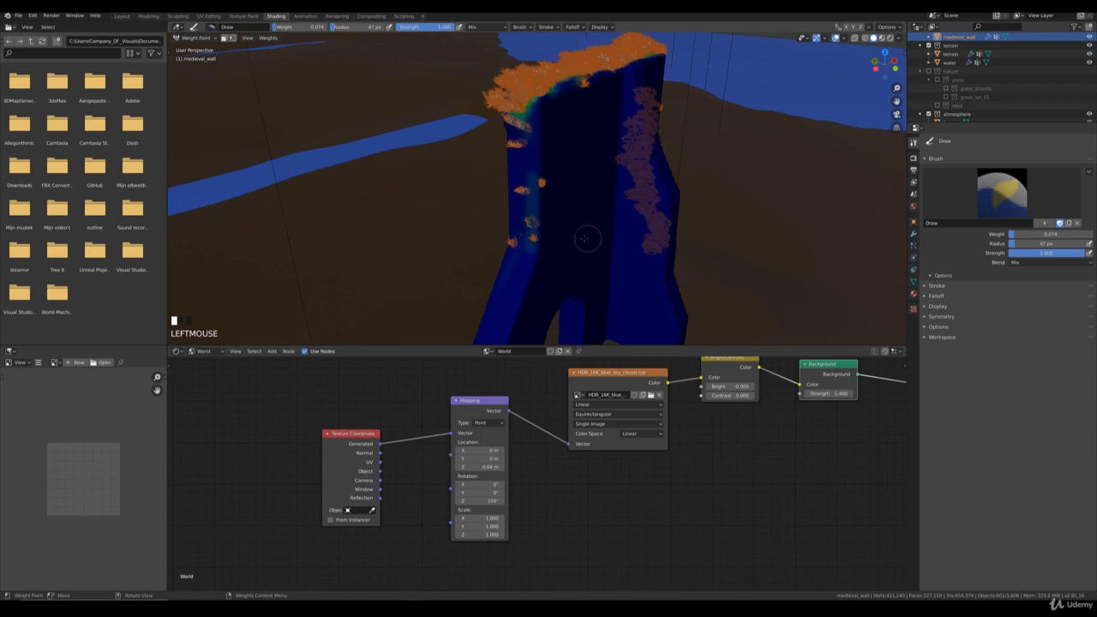
pyautogui.moveTo(526, 206)
pyautogui.mouseDown(button='middle')
pyautogui.moveTo(555, 226)
pyautogui.moveTo(548, 206)
pyautogui.mouseUp(button='middle')
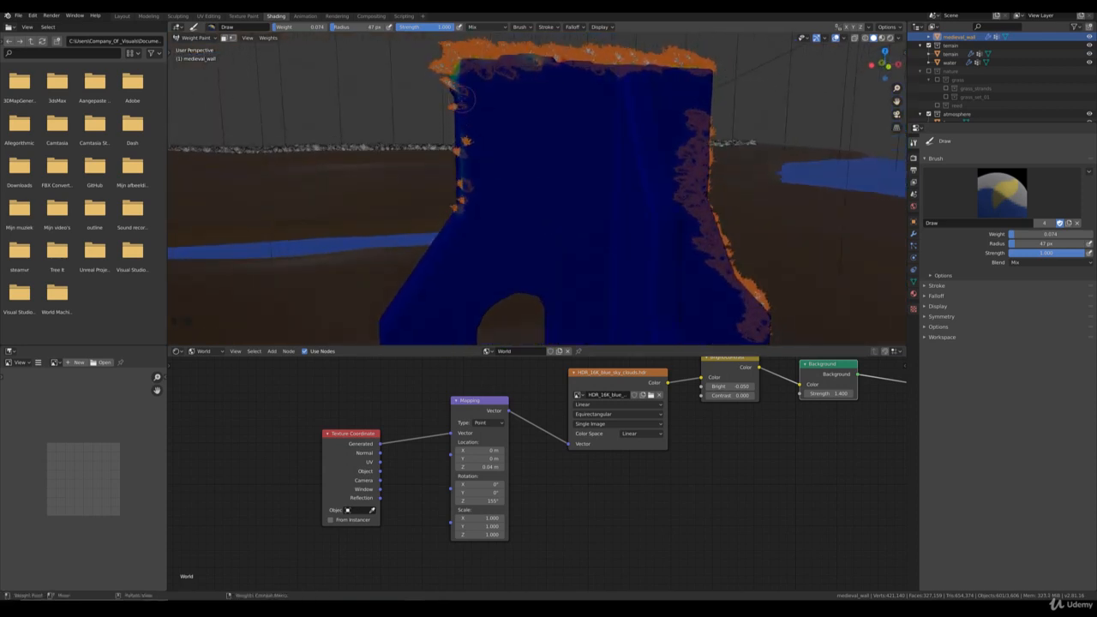
# Step: Set the brush weight to 0, thin the grass just below the wall's upper corner and return to Object Mode
pyautogui.moveTo(1018, 234); pyautogui.dragTo(1001, 234)
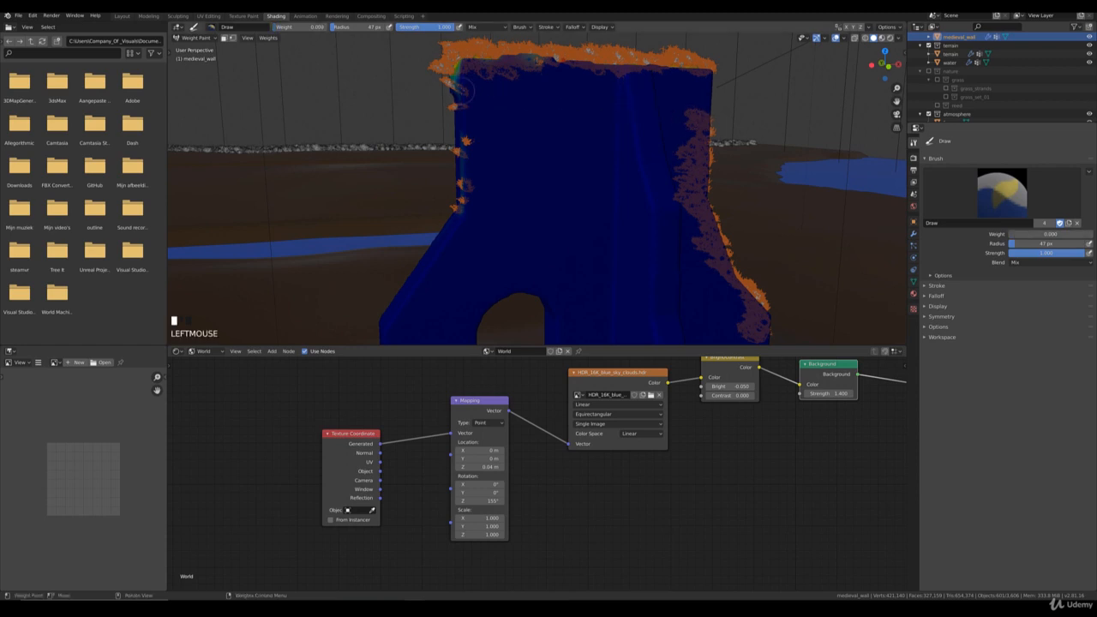
pyautogui.moveTo(461, 91); pyautogui.dragTo(455, 89)
pyautogui.moveTo(522, 128)
pyautogui.mouseDown(button='middle')
pyautogui.moveTo(556, 147)
pyautogui.moveTo(588, 212)
pyautogui.mouseUp(button='middle')
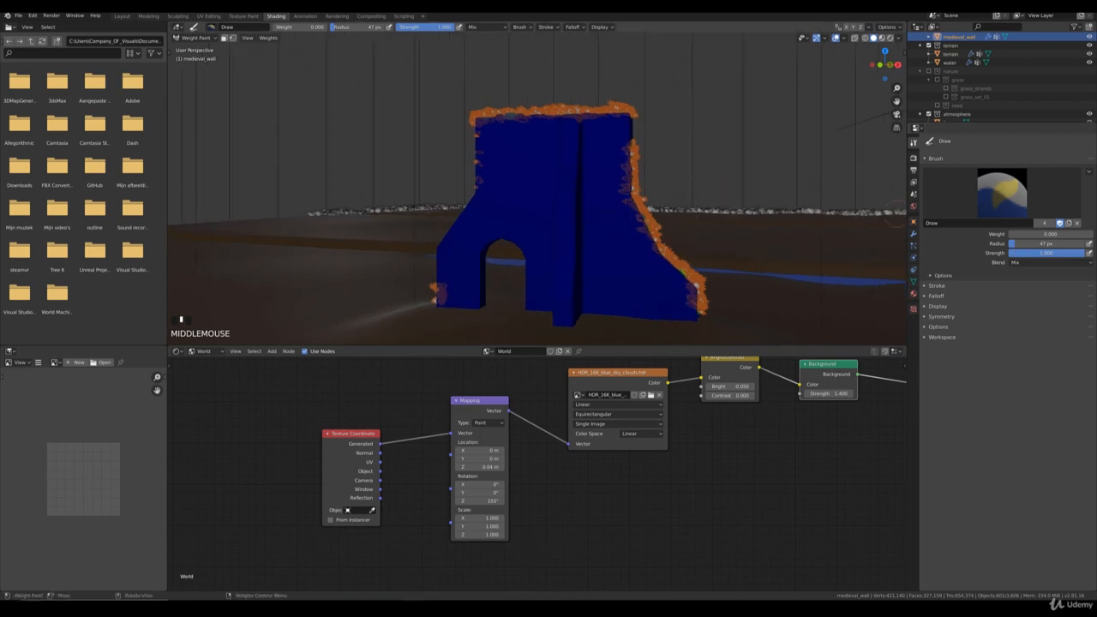
pyautogui.click(197, 42)
pyautogui.click(198, 50)
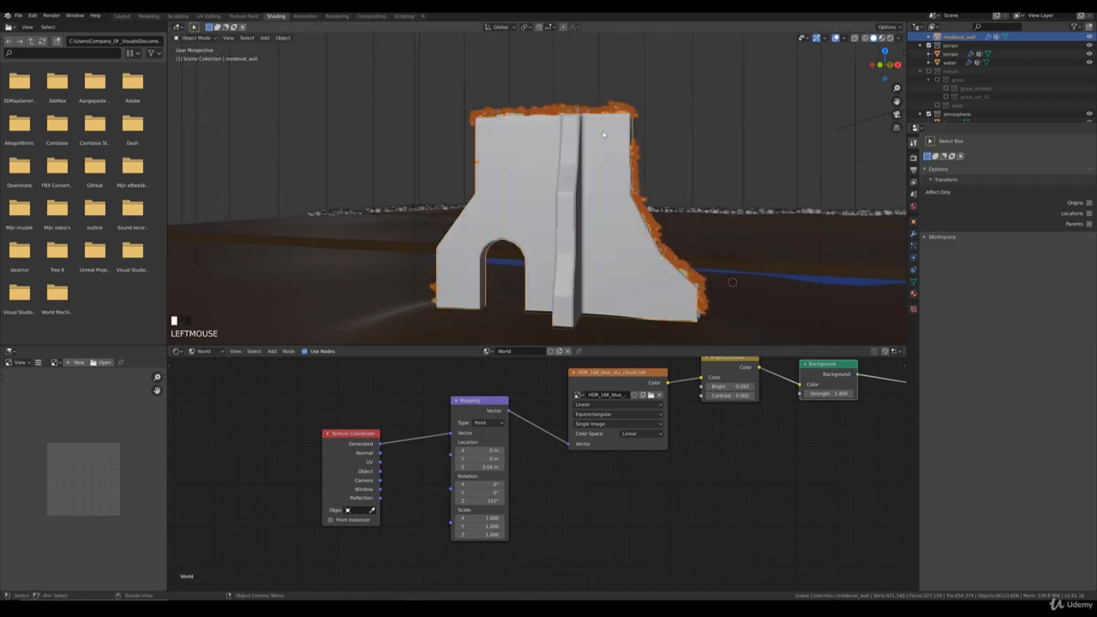
# Step: Select the terrain and turn off viewport display of its grass_high particle system
pyautogui.scroll(-4, 662, 175)
pyautogui.moveTo(662, 176); pyautogui.dragTo(662, 197, button='middle')
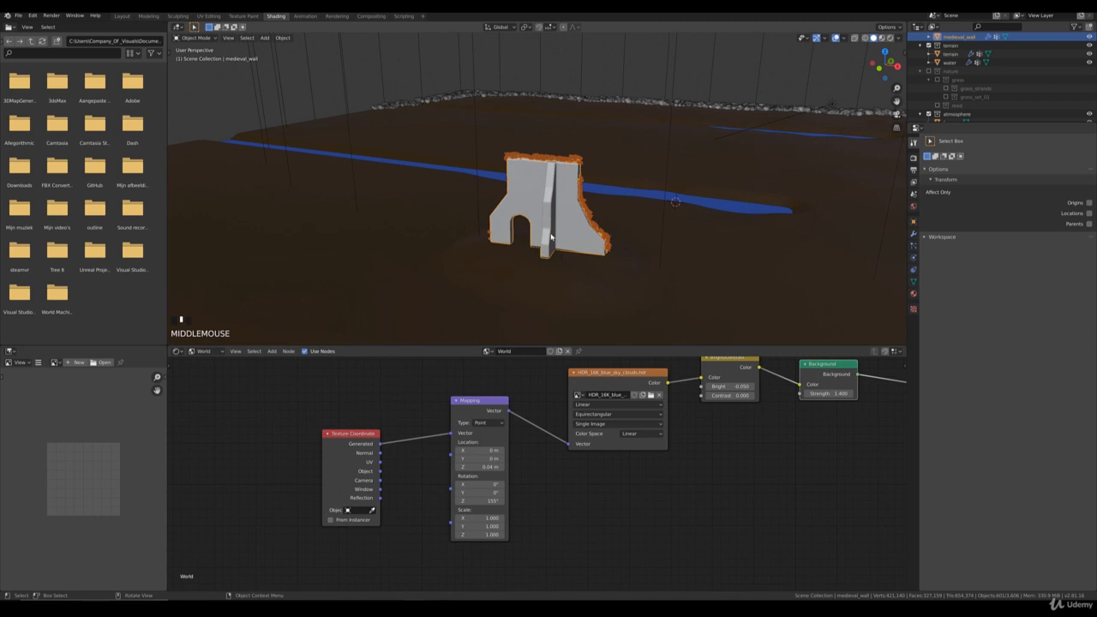
pyautogui.scroll(-2, 620, 275)
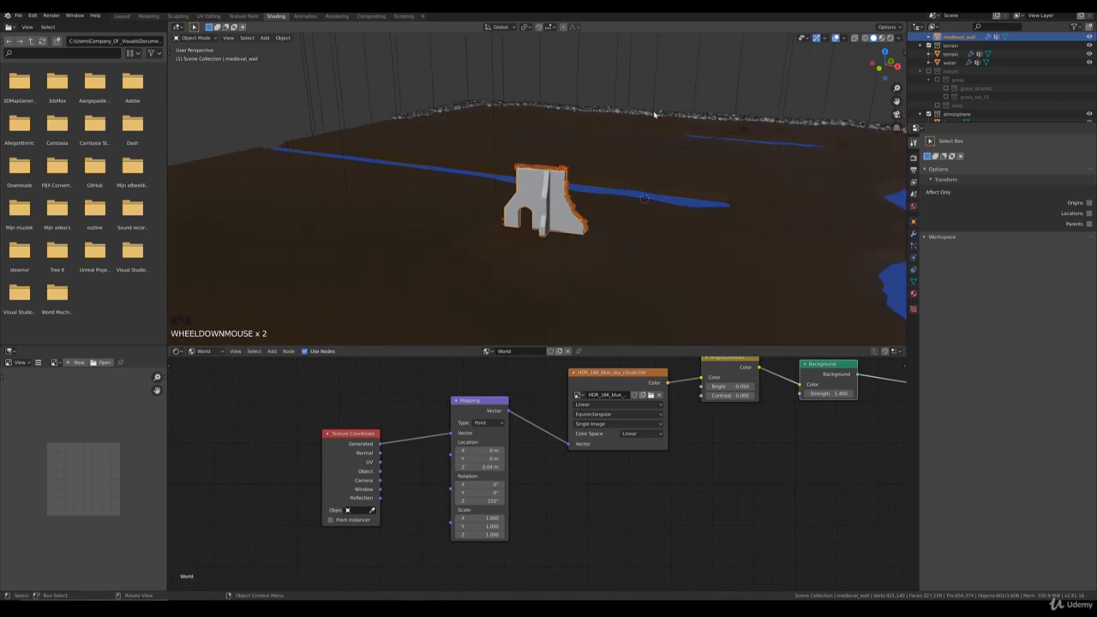
pyautogui.moveTo(654, 114); pyautogui.dragTo(633, 179, button='middle')
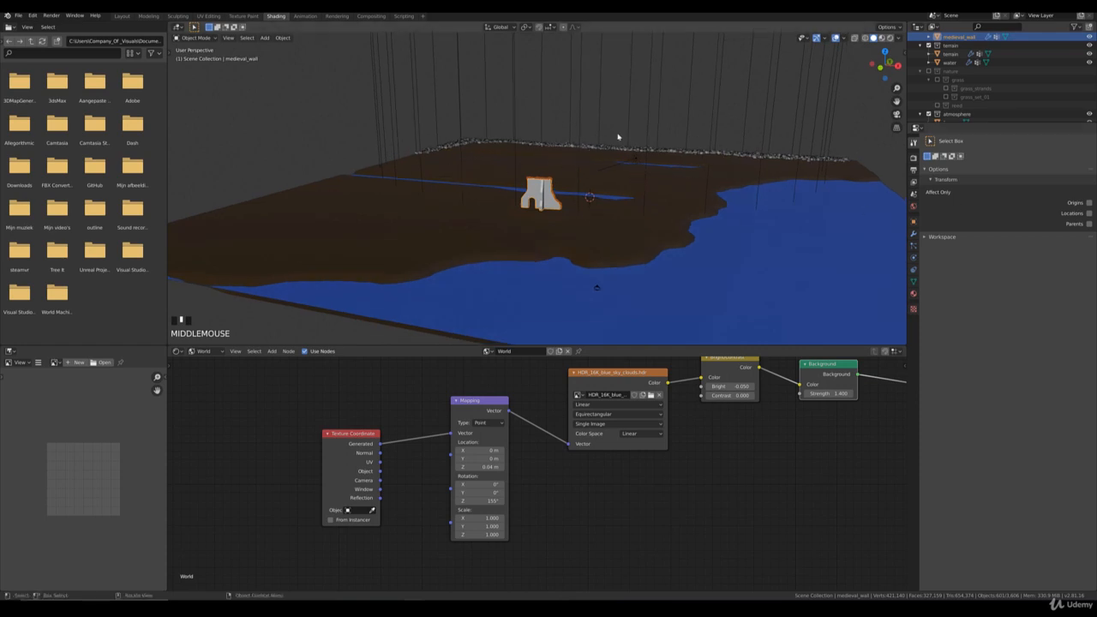
pyautogui.click(691, 200)
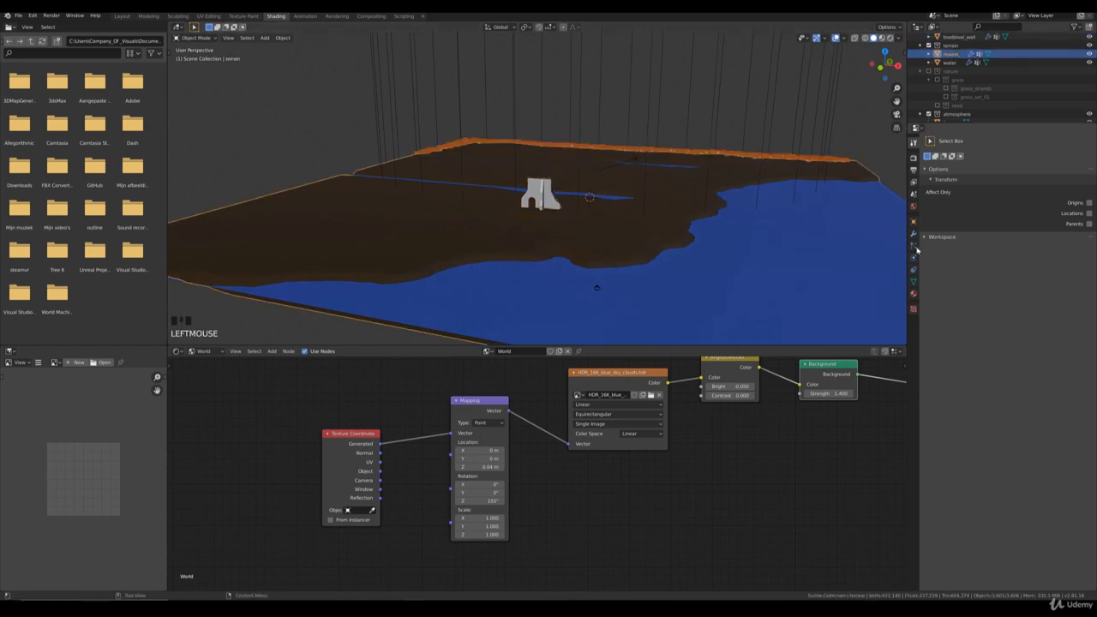
pyautogui.click(913, 243)
pyautogui.click(1067, 161)
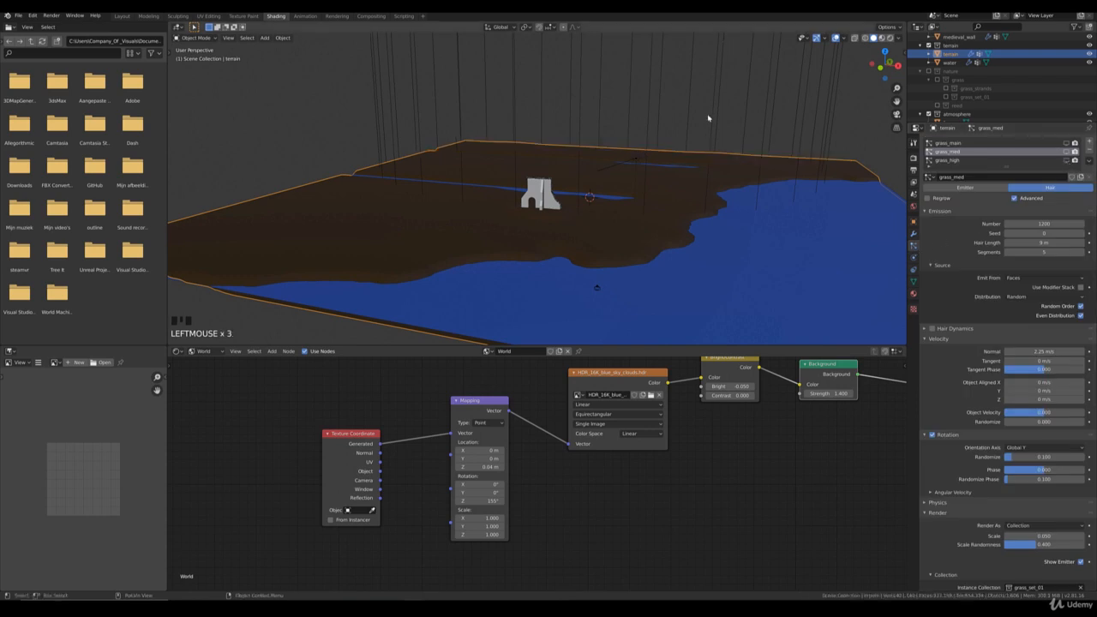
# Step: Select the water and turn on viewport display of its reed particle system
pyautogui.scroll(5, 711, 118)
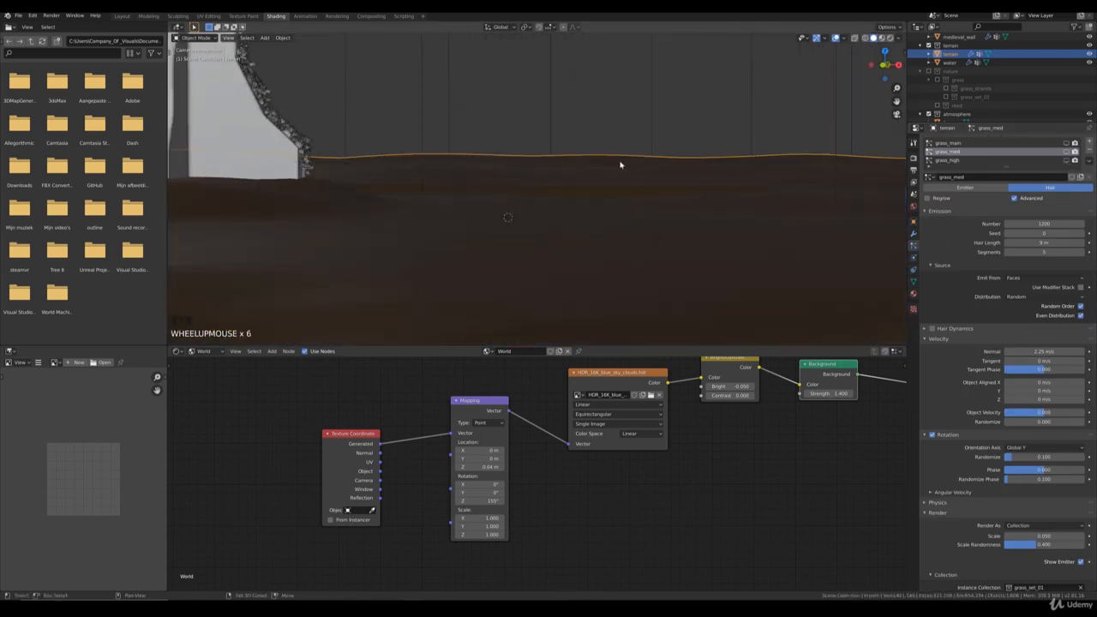
pyautogui.keyDown('shift'); pyautogui.moveTo(620, 164); pyautogui.dragTo(601, 206, button='middle'); pyautogui.keyUp('shift')
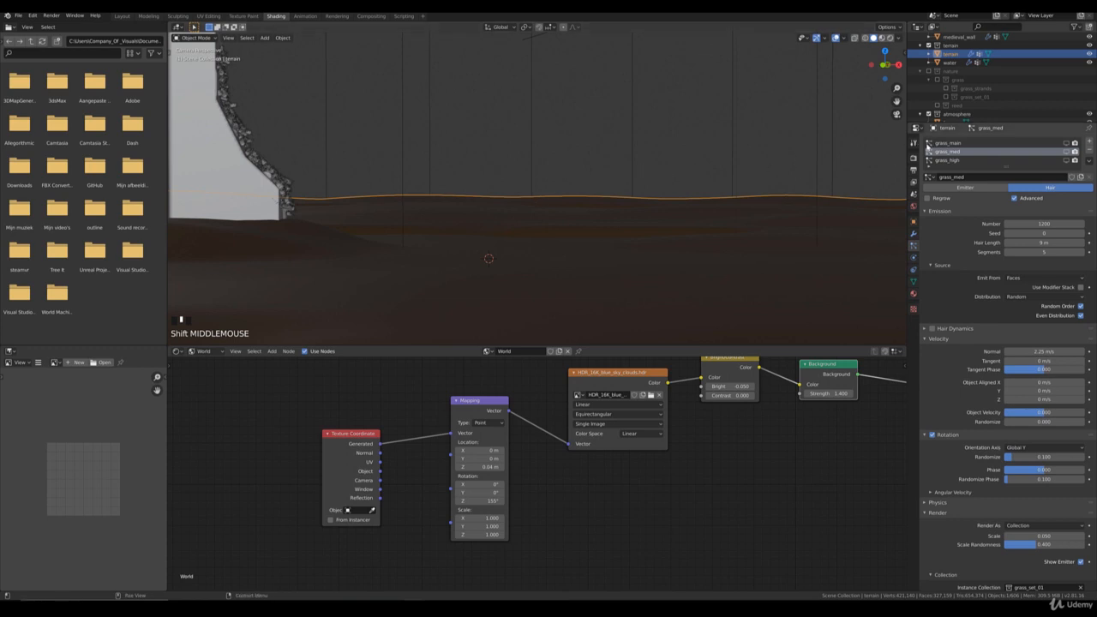
pyautogui.scroll(-2, 542, 230)
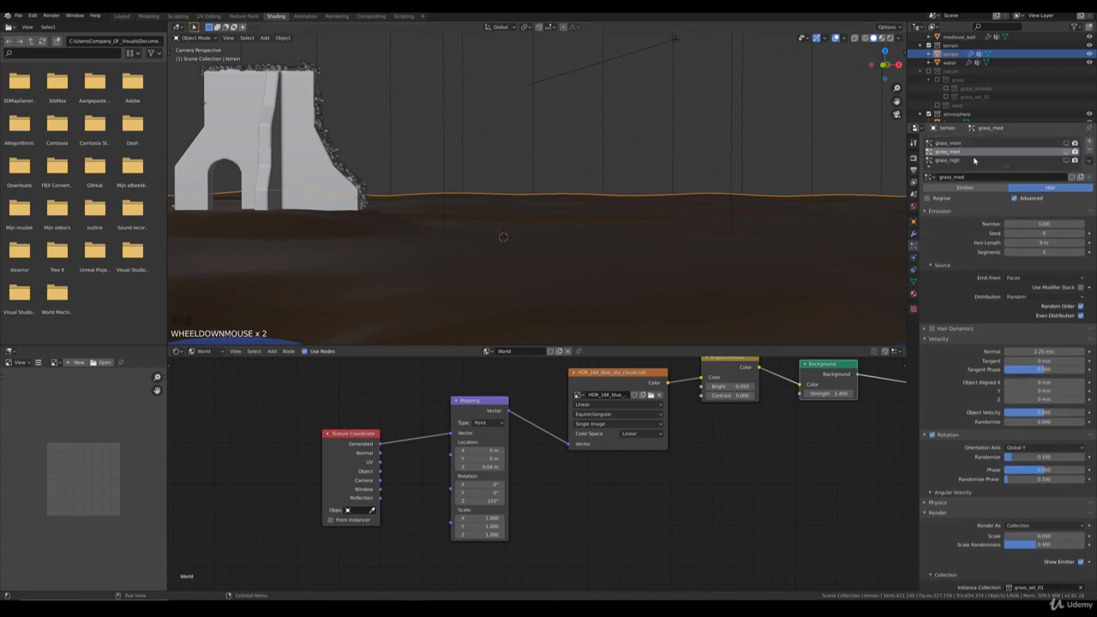
pyautogui.scroll(-1, 583, 318)
pyautogui.click(584, 321)
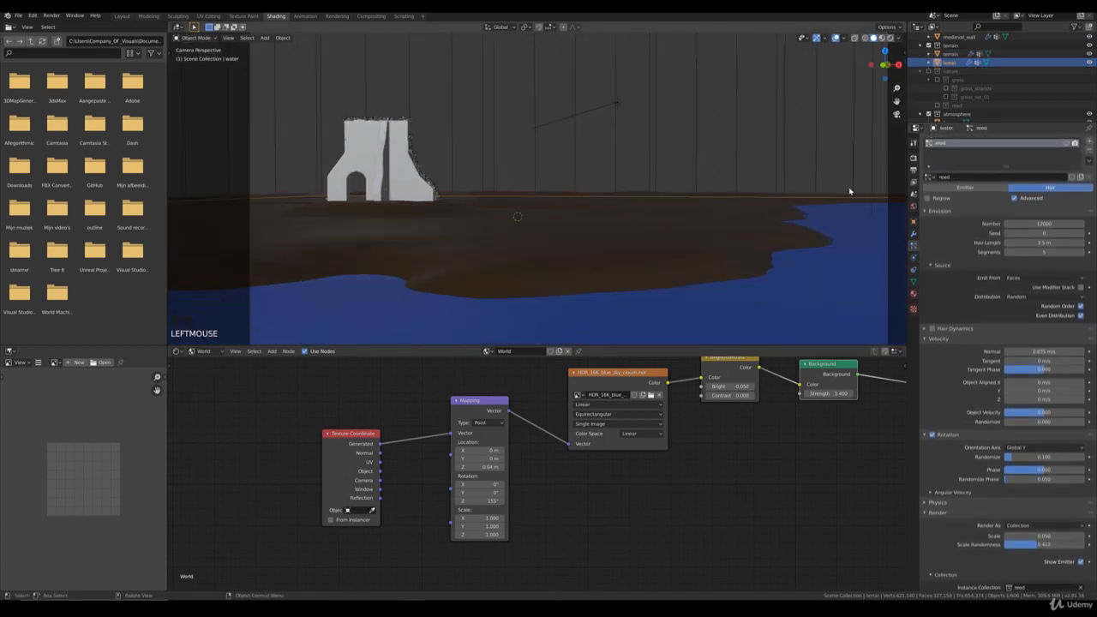
pyautogui.click(1066, 143)
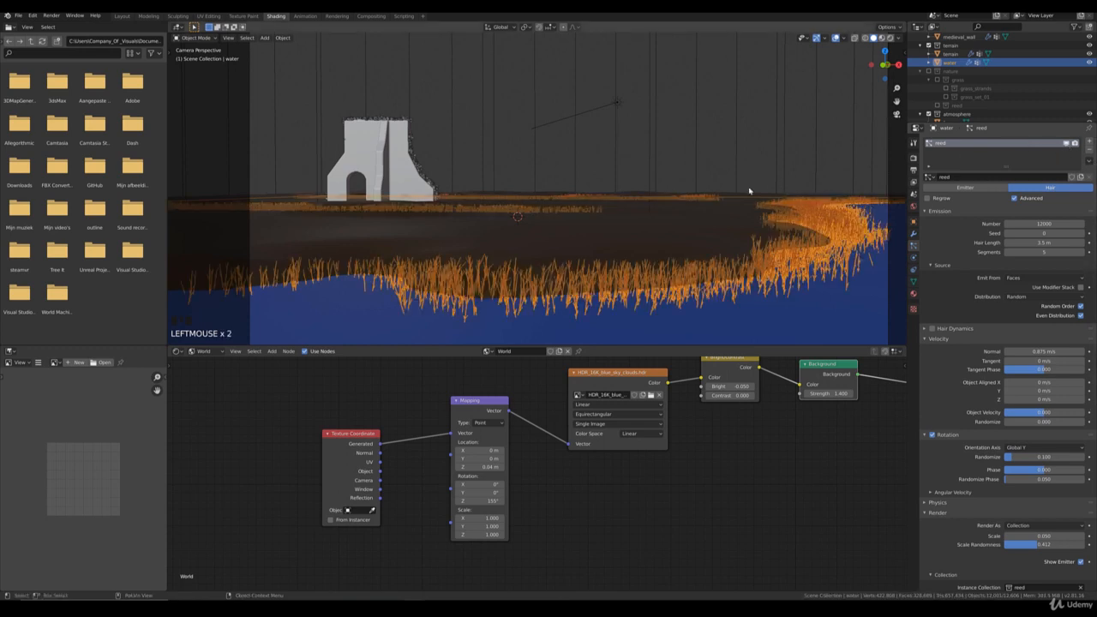
# Step: Select the terrain in front of the distant reeds and enter Edit Mode
pyautogui.scroll(6, 650, 231)
pyautogui.click(529, 248)
pyautogui.scroll(1, 514, 265)
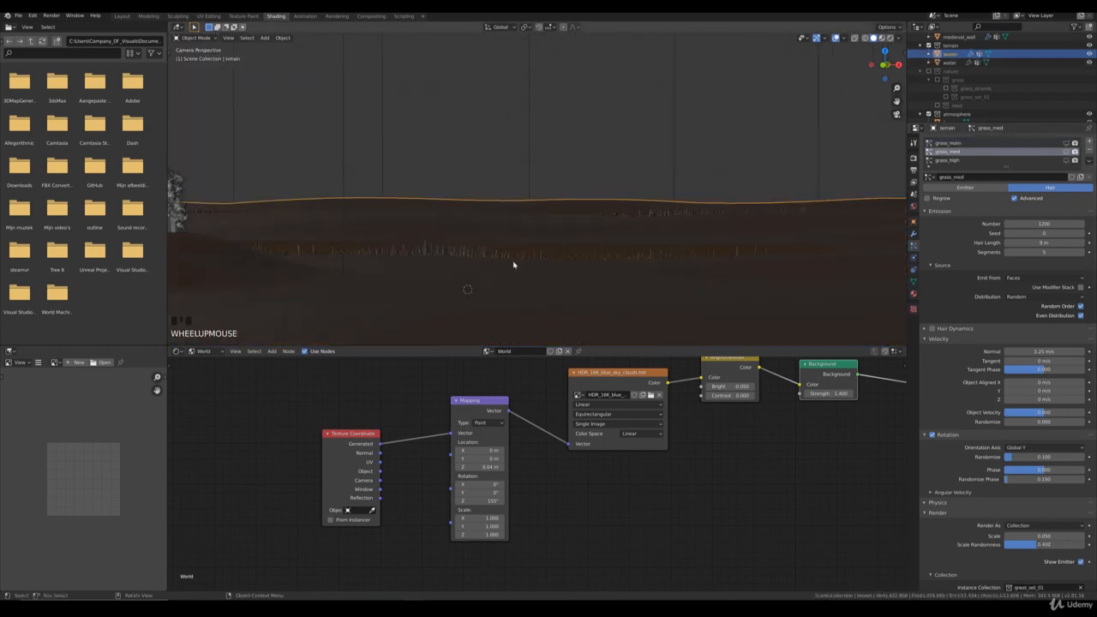
pyautogui.keyDown('shift'); pyautogui.moveTo(577, 260); pyautogui.dragTo(597, 249, button='middle'); pyautogui.keyUp('shift')
pyautogui.keyDown('shift'); pyautogui.moveTo(521, 262); pyautogui.dragTo(450, 278, button='middle'); pyautogui.keyUp('shift')
pyautogui.click(446, 265)
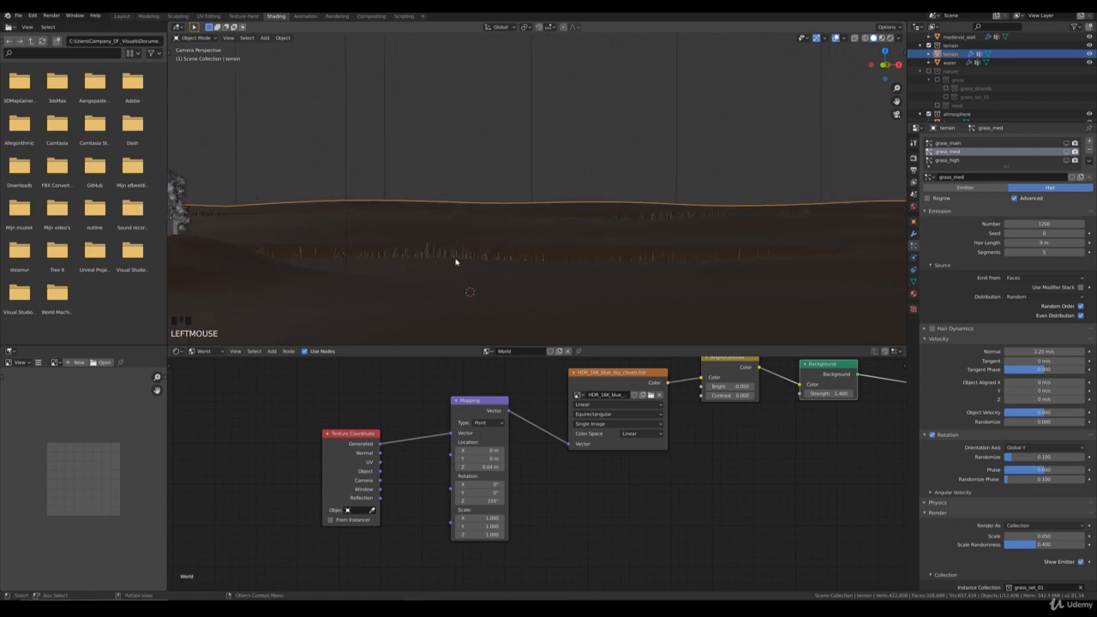
pyautogui.press('Tab')
# Step: Enable proportional editing and lower a terrain vertex just in front of the near reed strip by about 0.32 m
pyautogui.click(471, 269)
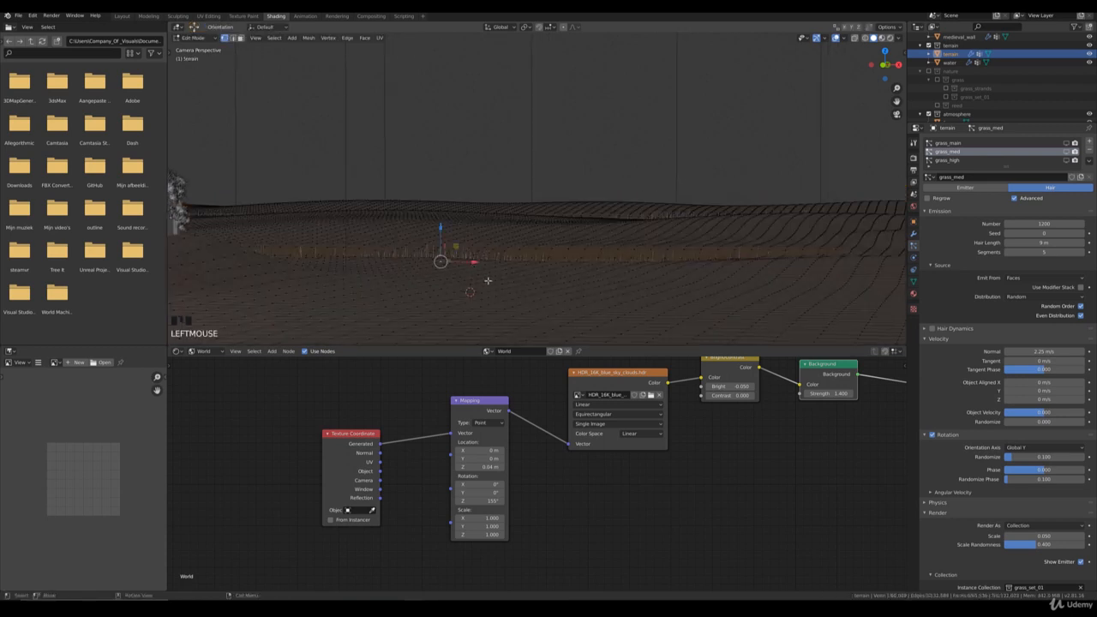
pyautogui.press('o')
pyautogui.press('g')
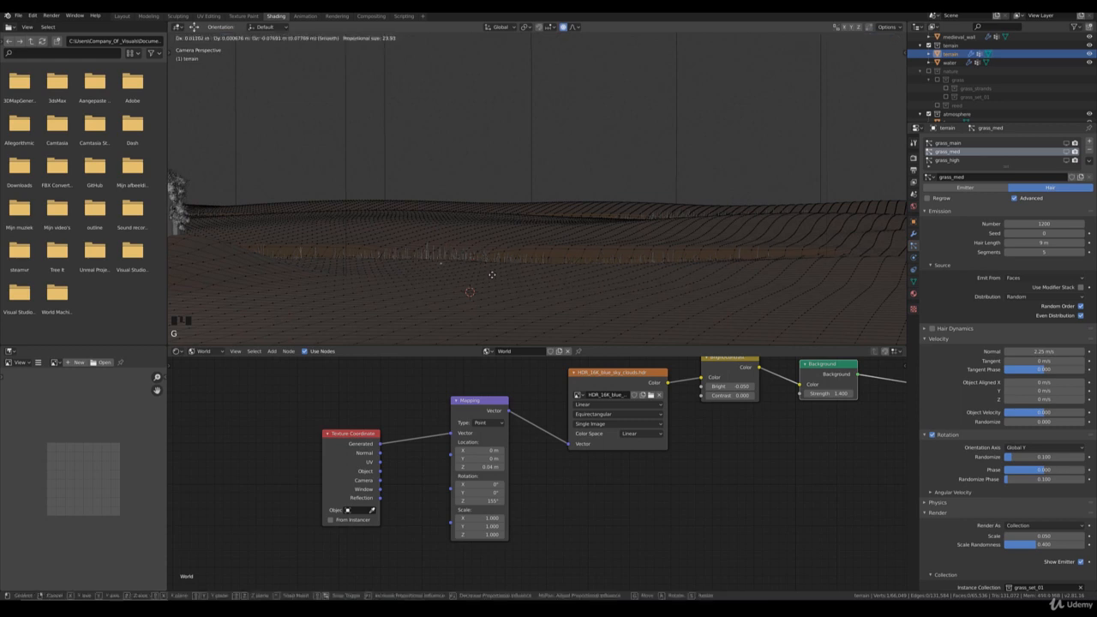
pyautogui.scroll(9, 491, 279)
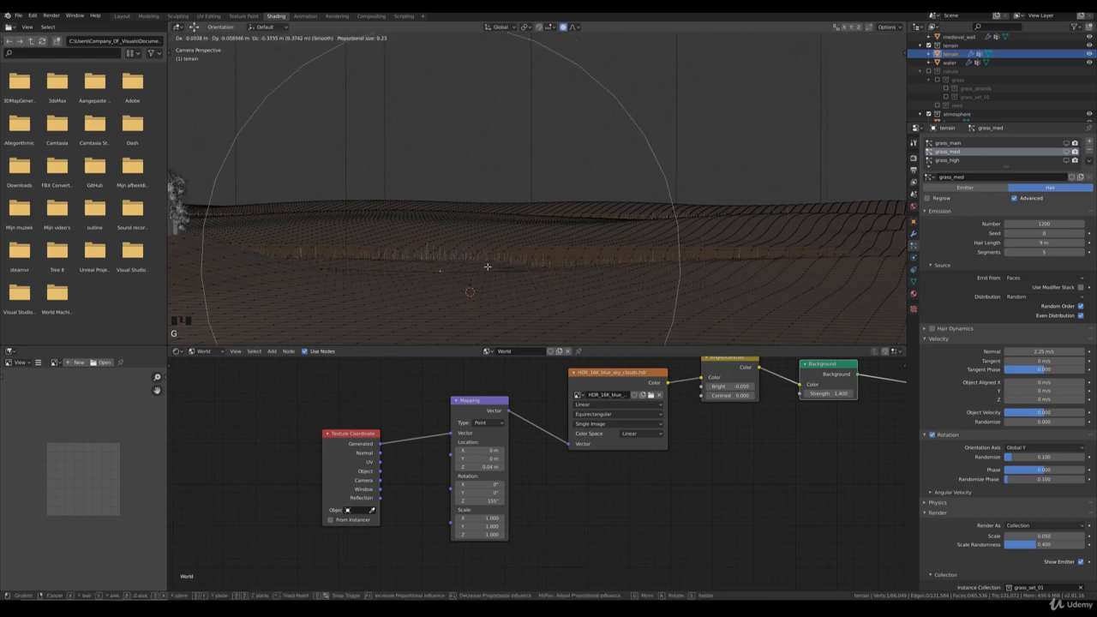
pyautogui.rightClick(487, 266)
pyautogui.press('g')
pyautogui.scroll(-2, 461, 270)
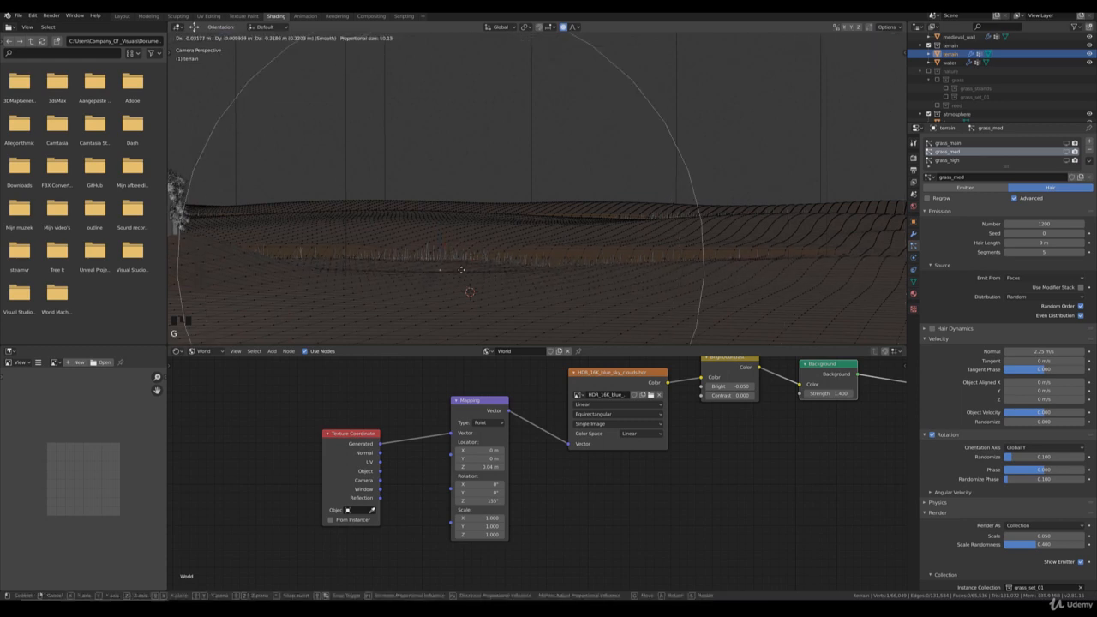
pyautogui.click(461, 270)
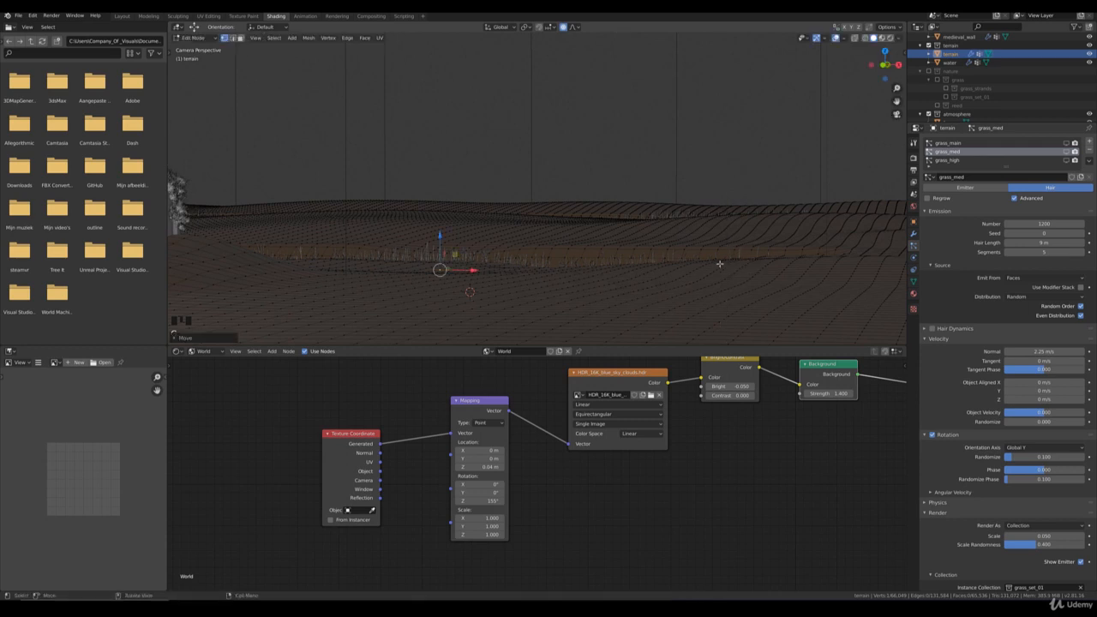
# Step: Lower two more terrain vertices farther from the wall along the near reed strip, by about 0.27 m and 0.31 m
pyautogui.press('g')
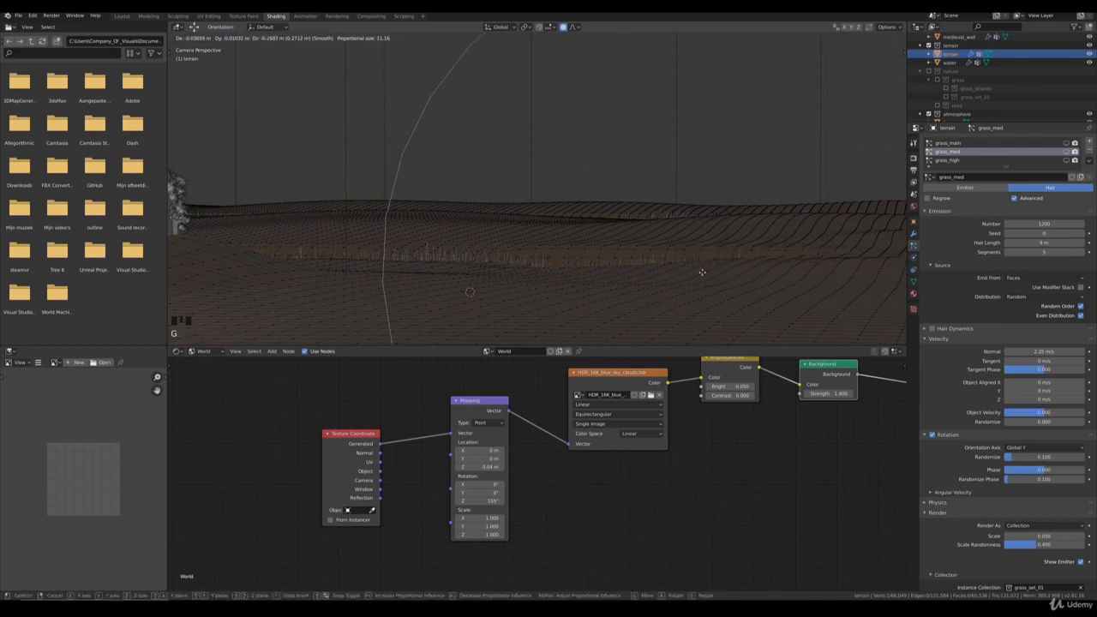
pyautogui.click(702, 272)
pyautogui.click(712, 263)
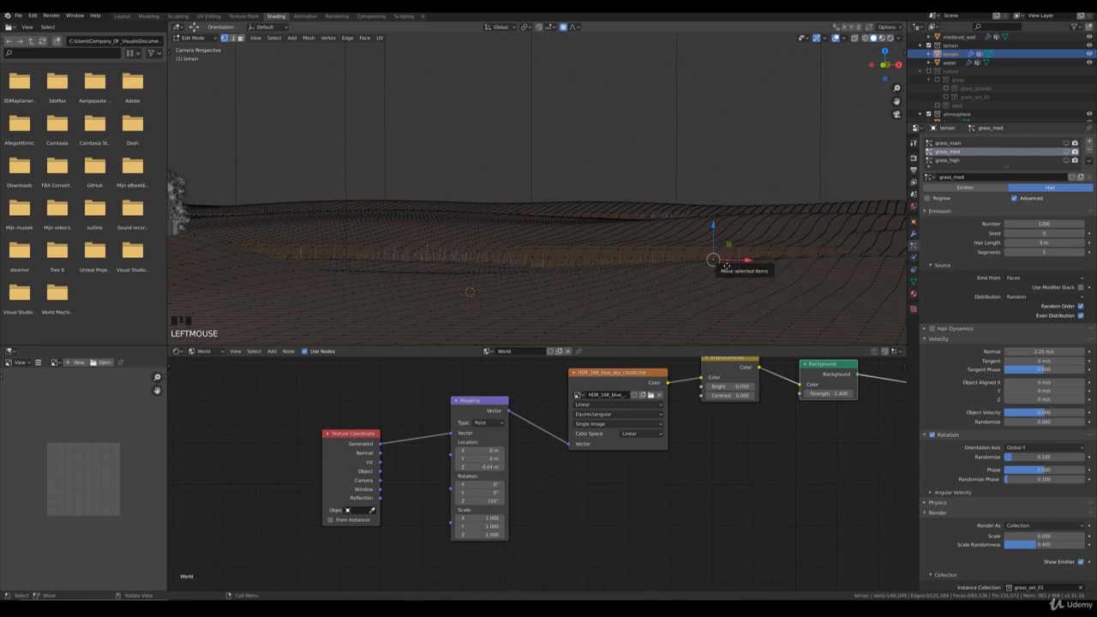
pyautogui.press('g')
pyautogui.rightClick(708, 260)
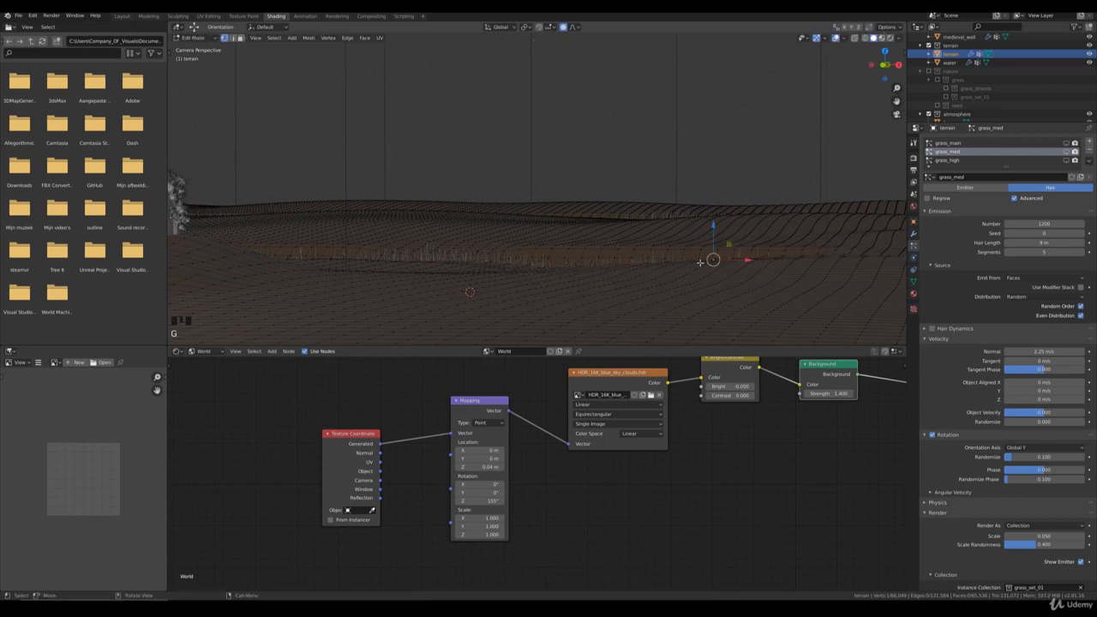
pyautogui.click(712, 261)
pyautogui.press('g')
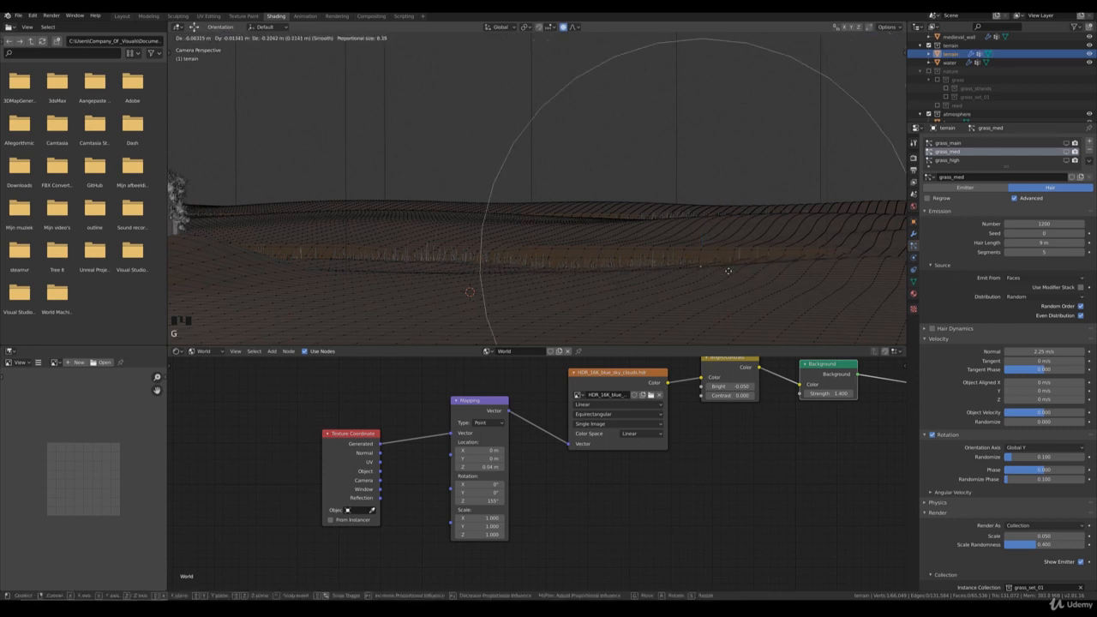
pyautogui.click(727, 275)
# Step: Lower two terrain vertices at the end of the far reed strip, where the ground rises in front of it
pyautogui.keyDown('shift'); pyautogui.moveTo(728, 274); pyautogui.dragTo(534, 260, button='middle'); pyautogui.keyUp('shift')
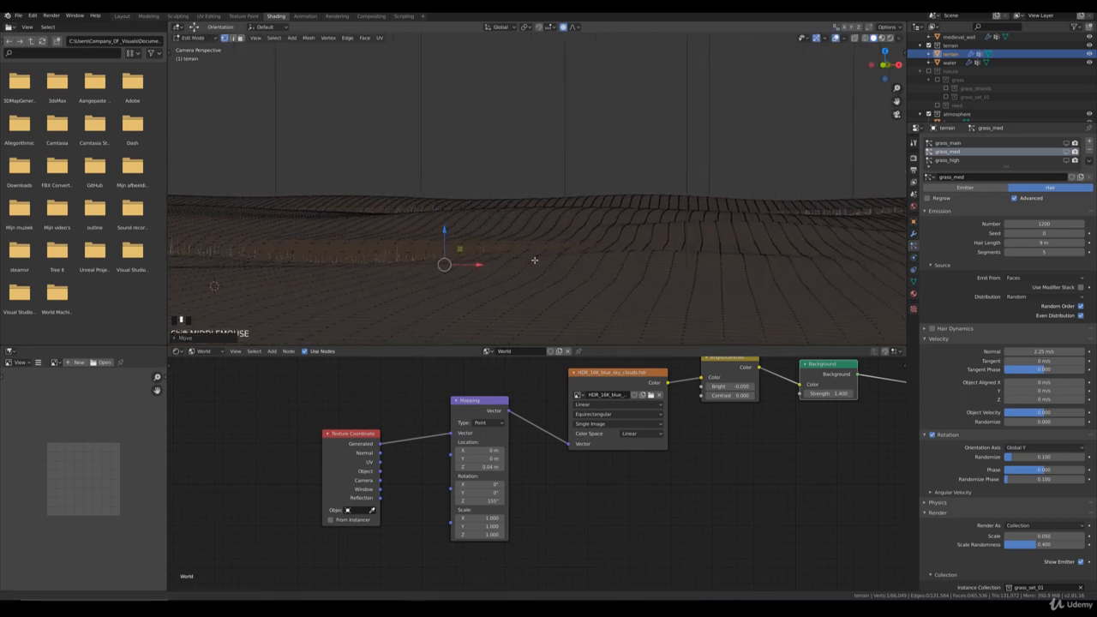
pyautogui.click(518, 207)
pyautogui.press('g')
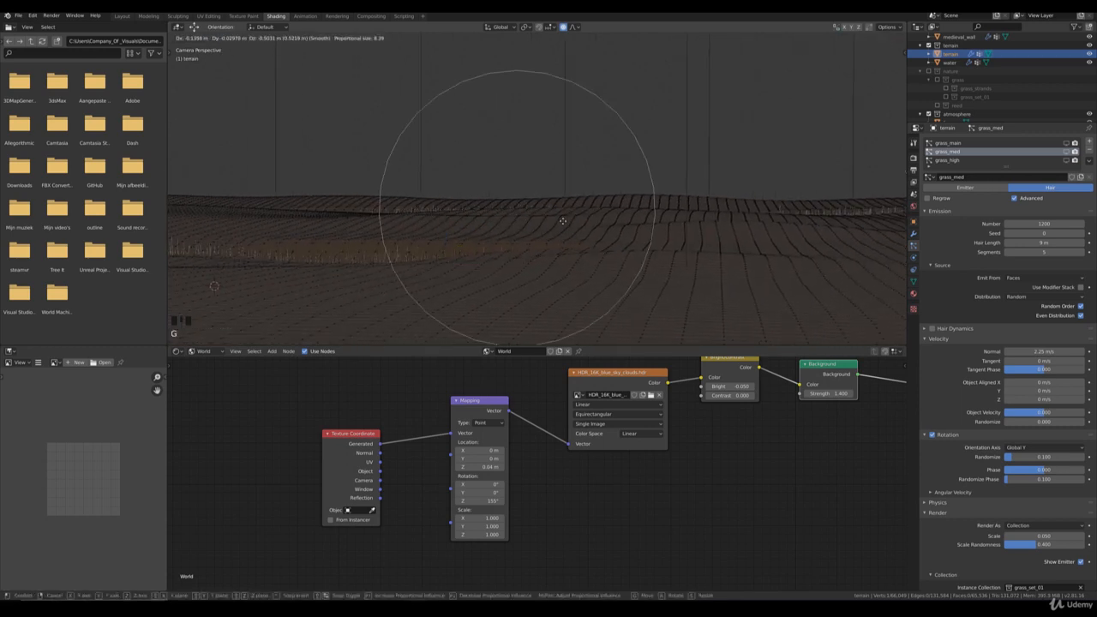
pyautogui.click(553, 213)
pyautogui.click(546, 210)
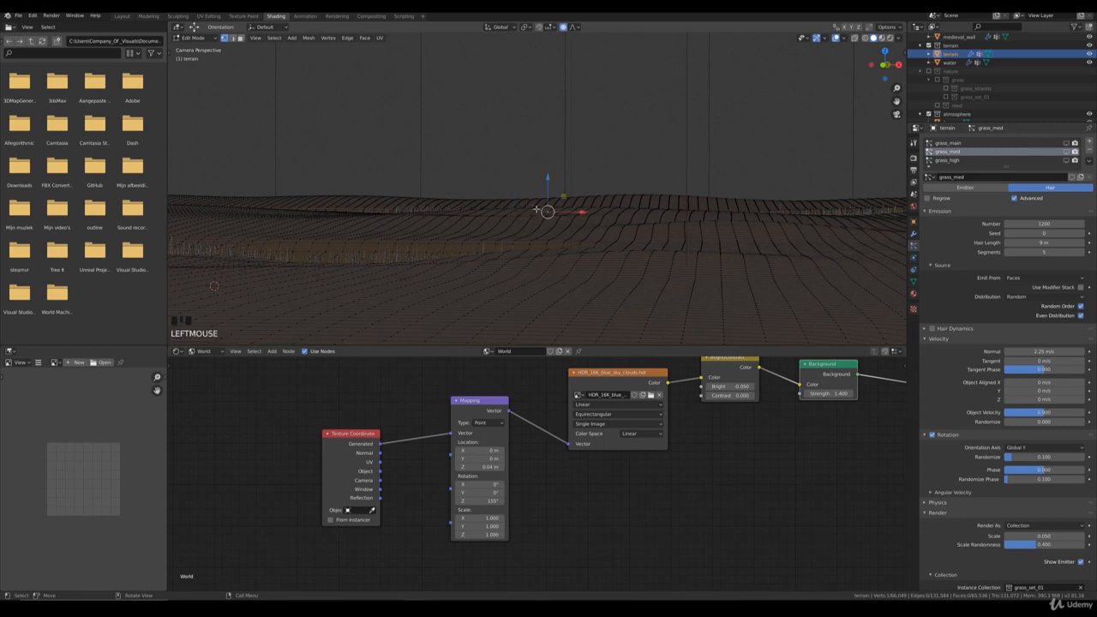
pyautogui.press('g')
pyautogui.click(568, 202)
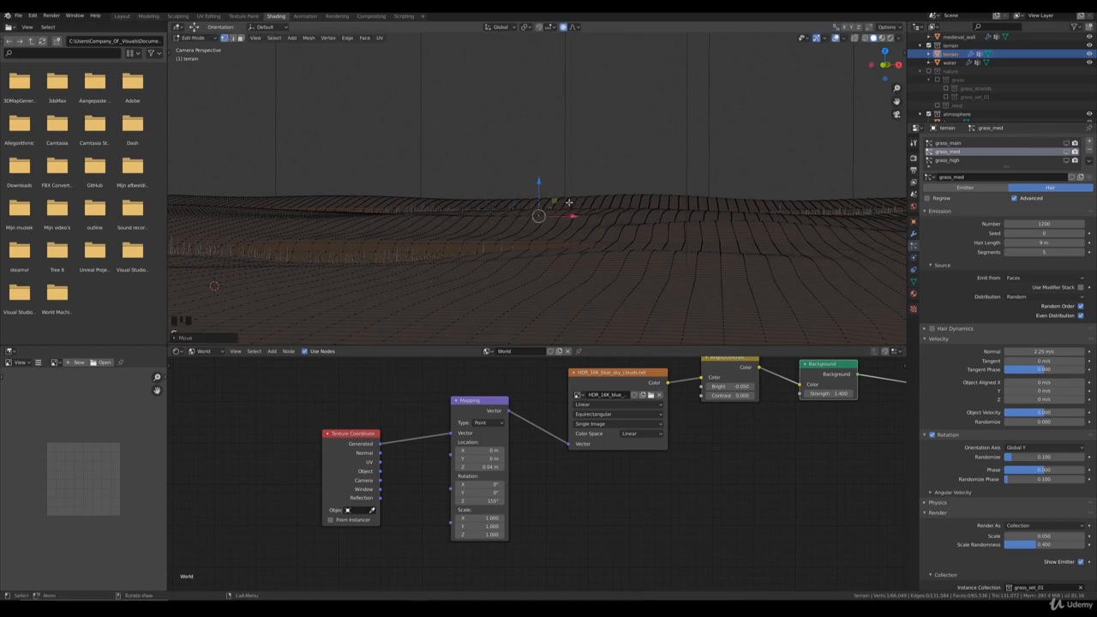
# Step: Lower two neighbouring terrain vertices in front of the far reed strip by about 0.3 m each
pyautogui.click(502, 208)
pyautogui.press('g')
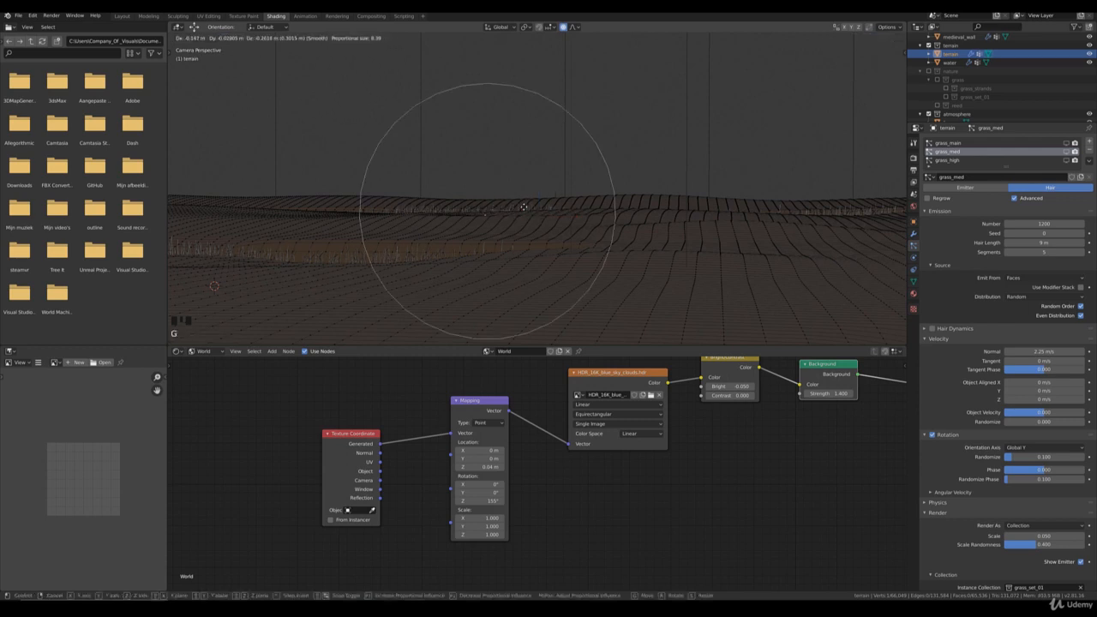
pyautogui.click(519, 205)
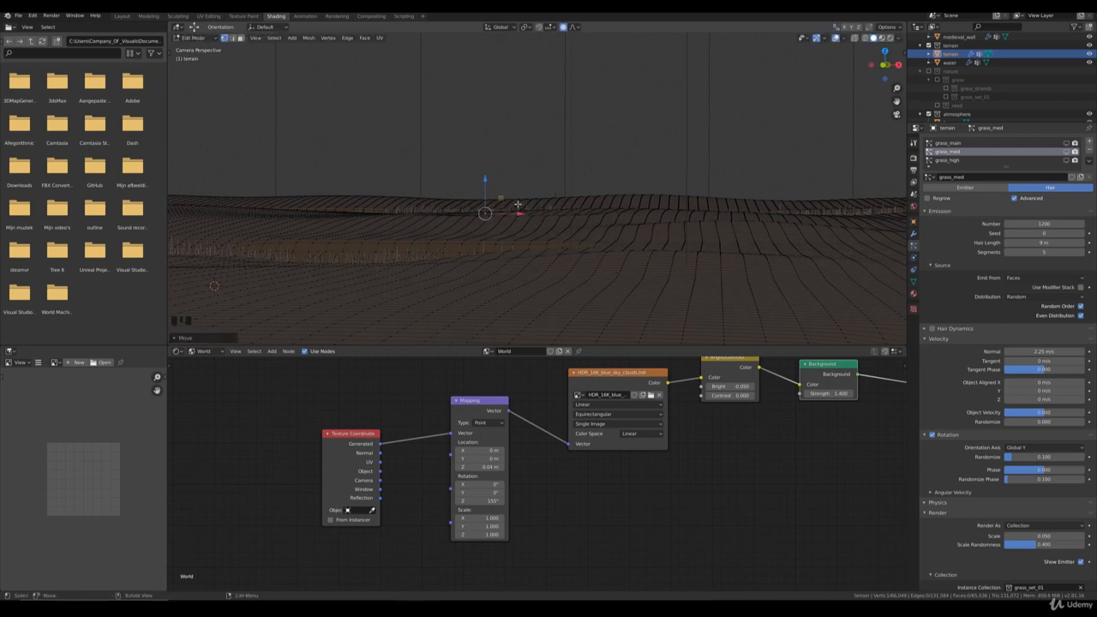
pyautogui.click(517, 212)
pyautogui.click(530, 212)
pyautogui.press('g')
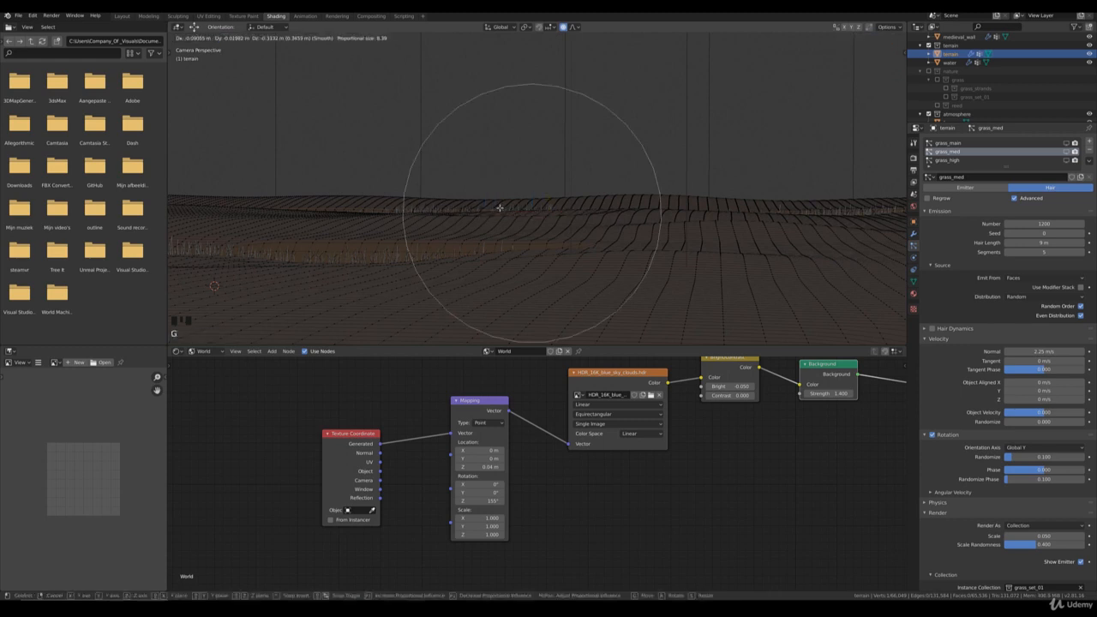
pyautogui.click(500, 208)
# Step: Zoom in on the far reeds and slightly lower two terrain vertices at their base with a proportional size of 8.39
pyautogui.scroll(7, 552, 249)
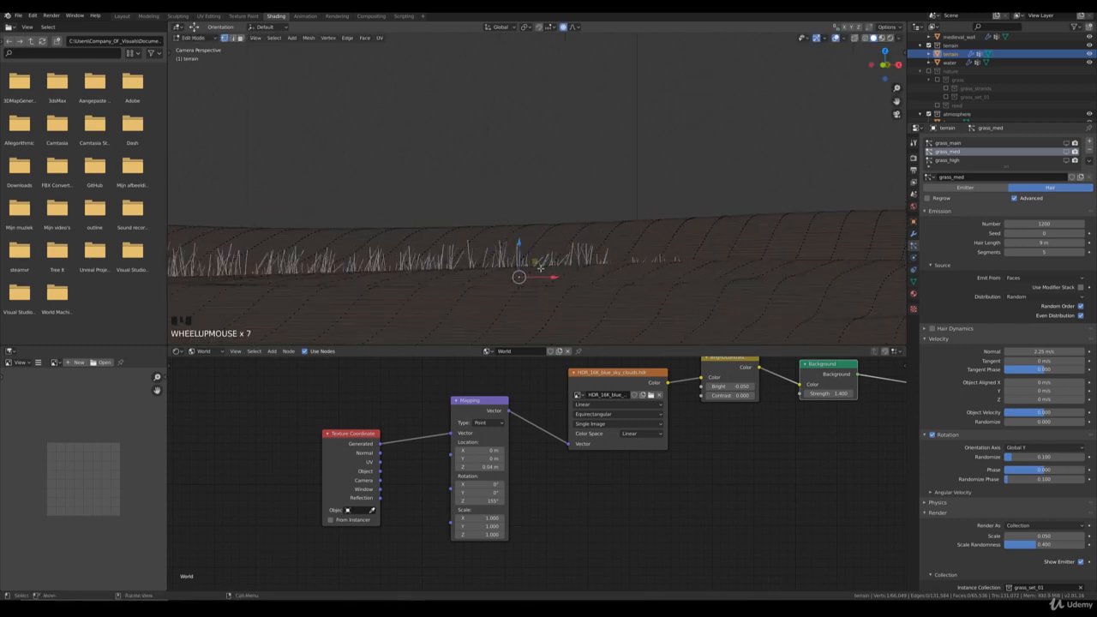
pyautogui.click(541, 268)
pyautogui.press('g')
pyautogui.click(551, 264)
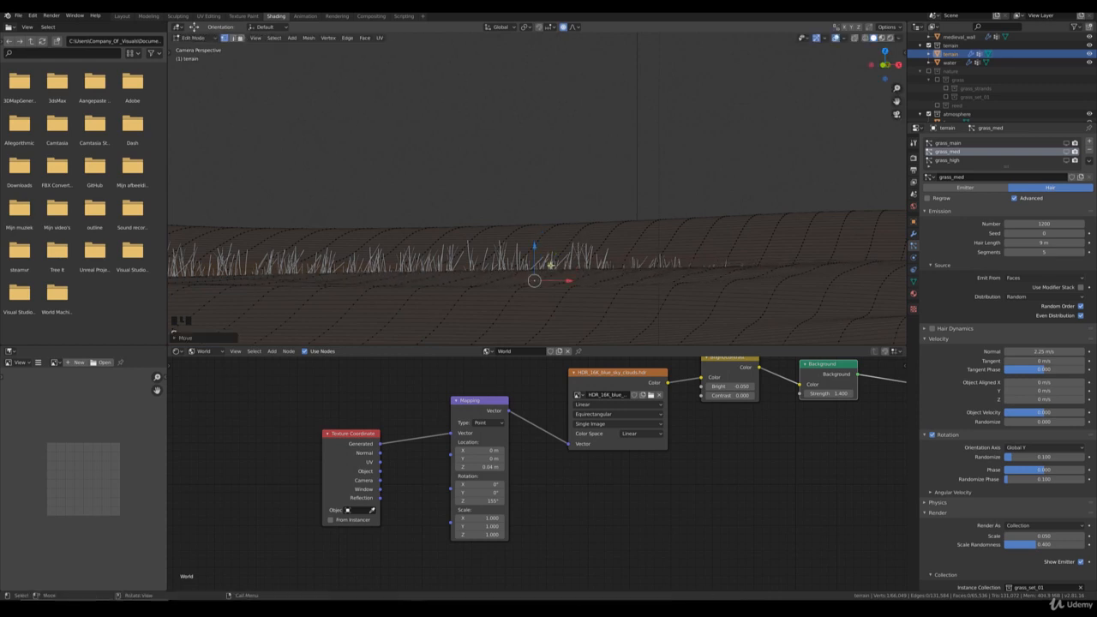
pyautogui.press('g')
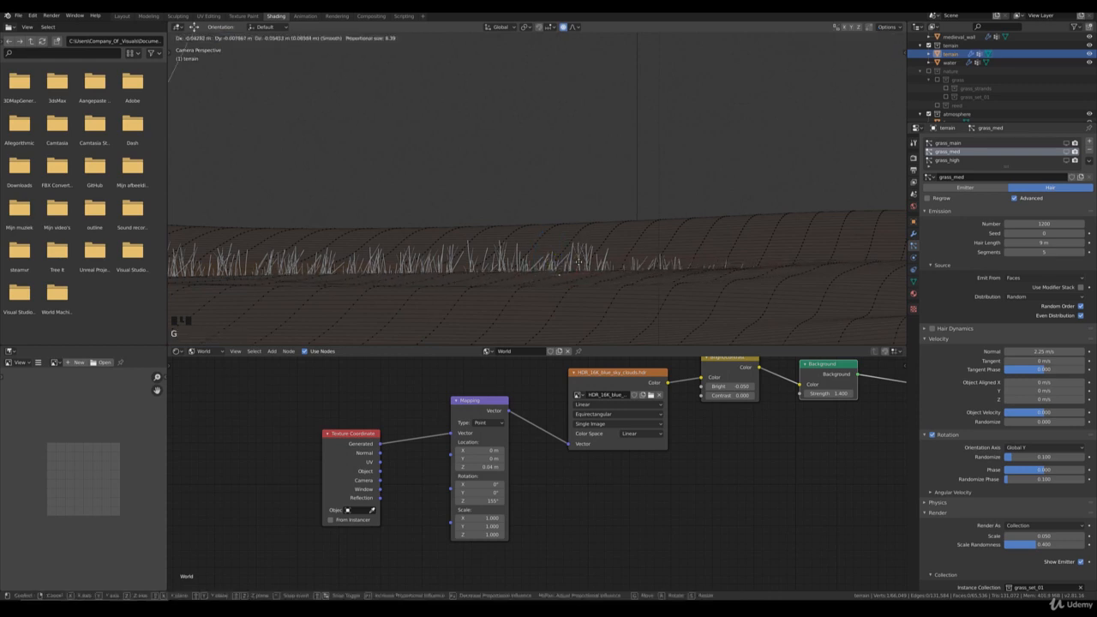
pyautogui.scroll(-3, 578, 257)
pyautogui.click(577, 264)
# Step: Lower the terrain rise between the two far reed clumps in two moves with a proportional size of 6.30
pyautogui.scroll(-6, 578, 264)
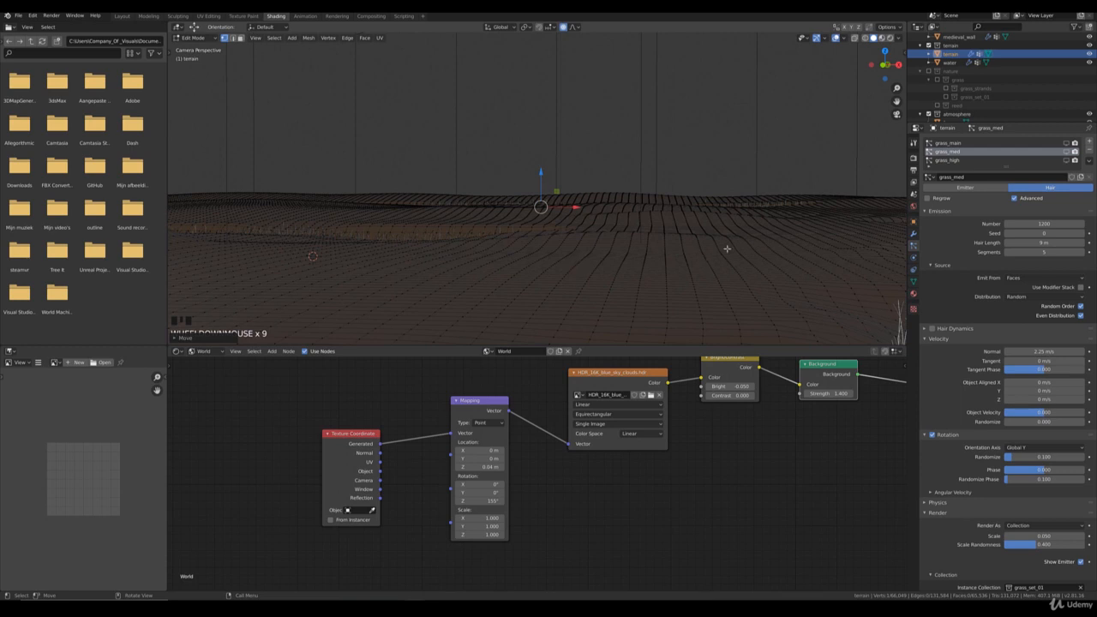
pyautogui.scroll(4, 612, 237)
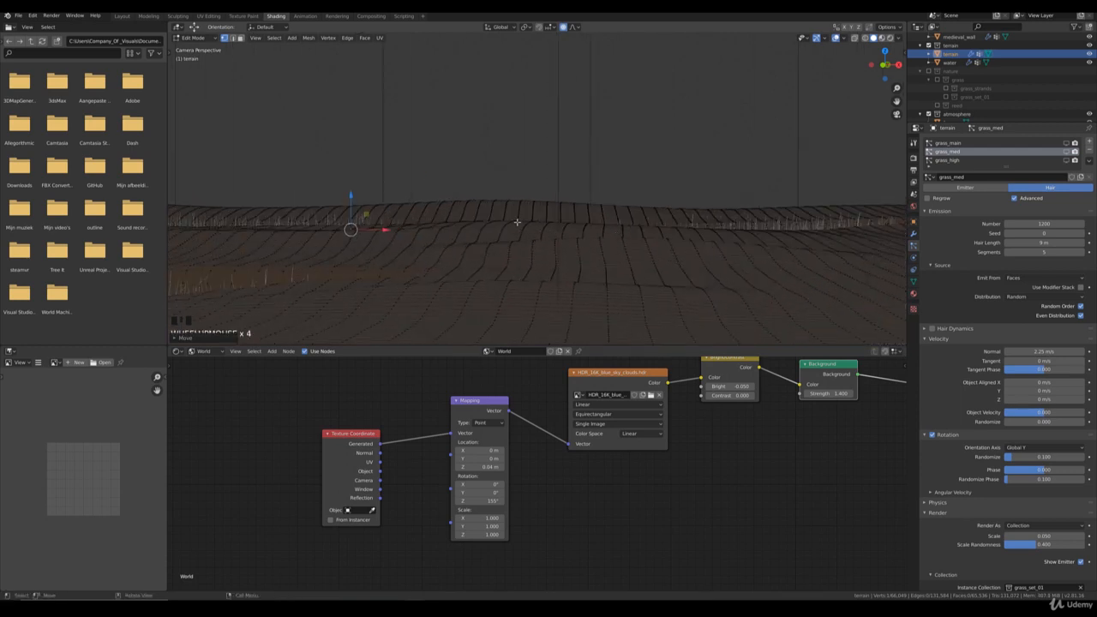
pyautogui.click(543, 251)
pyautogui.scroll(3, 544, 251)
pyautogui.click(491, 249)
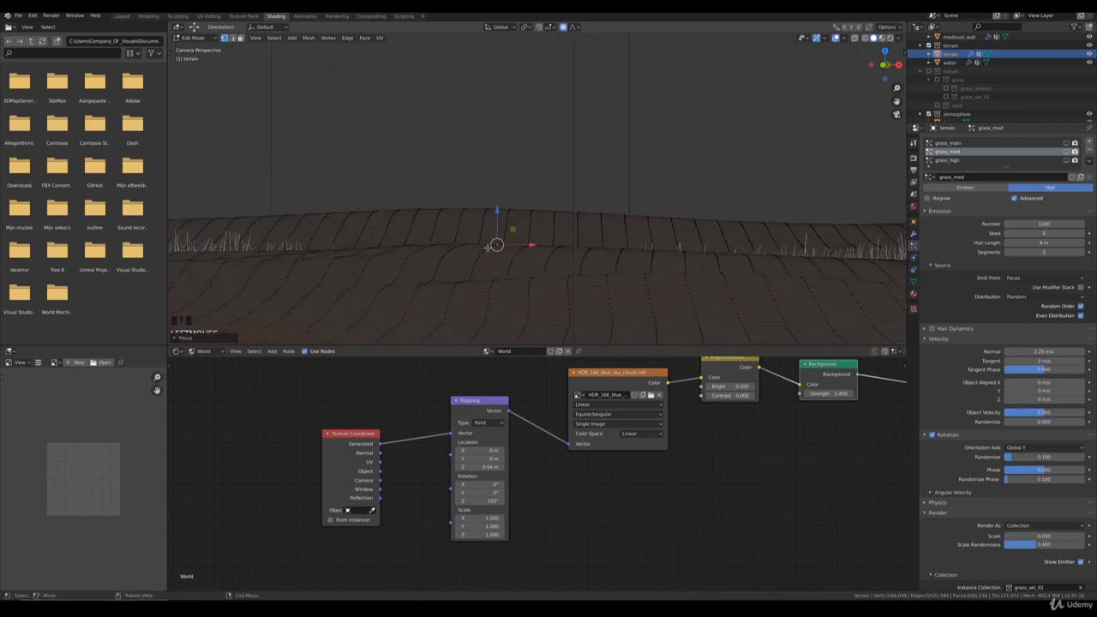
pyautogui.click(487, 248)
pyautogui.press('g')
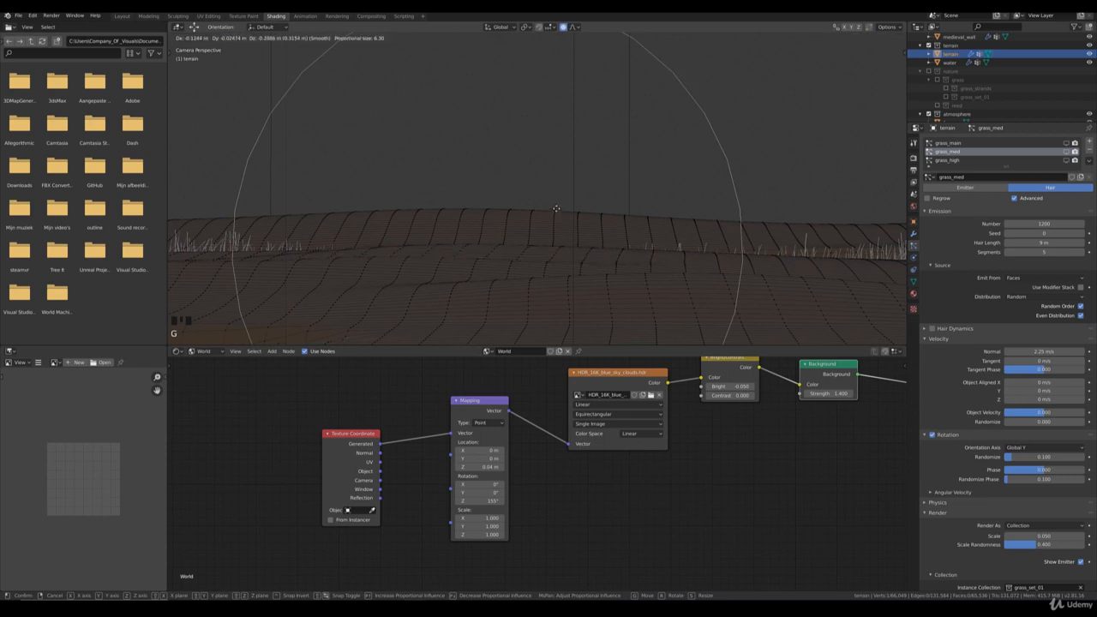
pyautogui.click(500, 239)
pyautogui.click(553, 214)
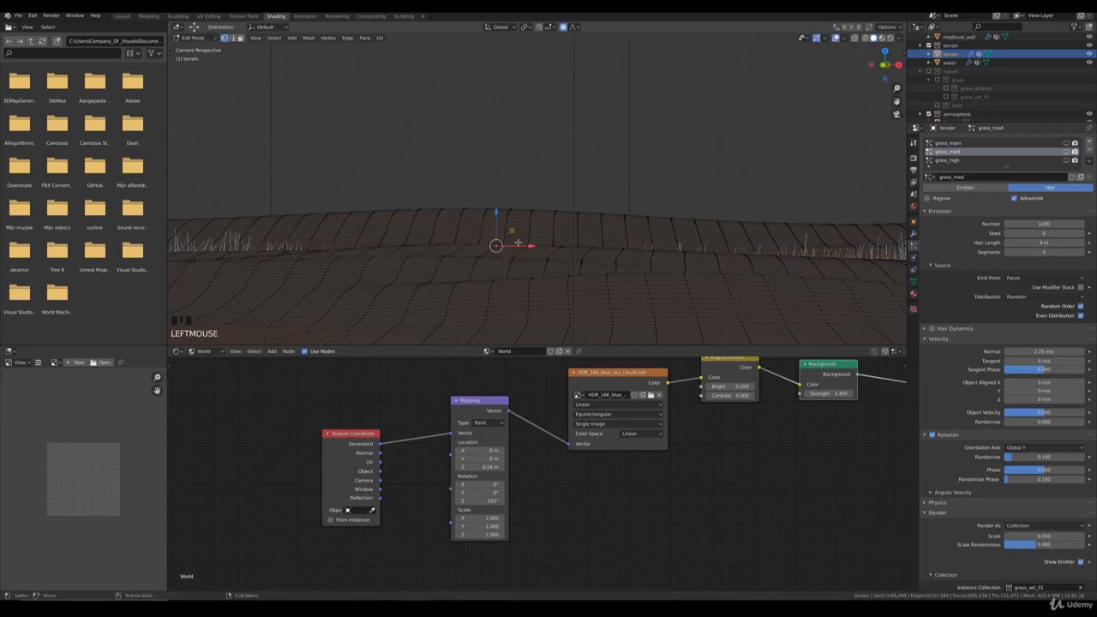
pyautogui.press('g')
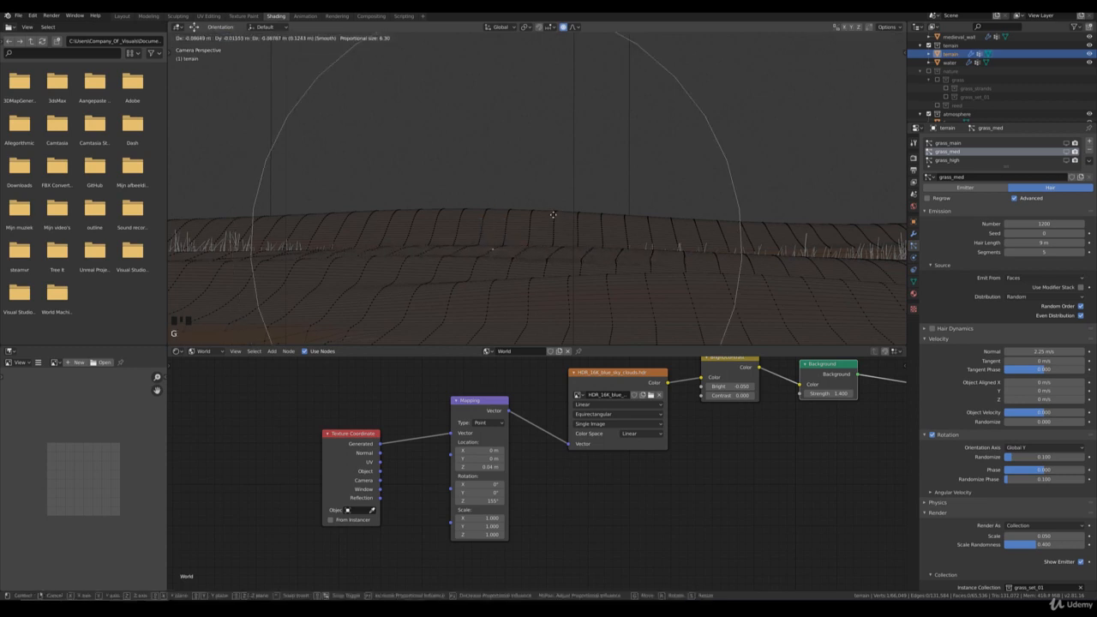
pyautogui.click(554, 216)
# Step: Lower the terrain edge once more in front of the densest reeds in the near strip
pyautogui.scroll(-9, 562, 229)
pyautogui.scroll(-4, 561, 230)
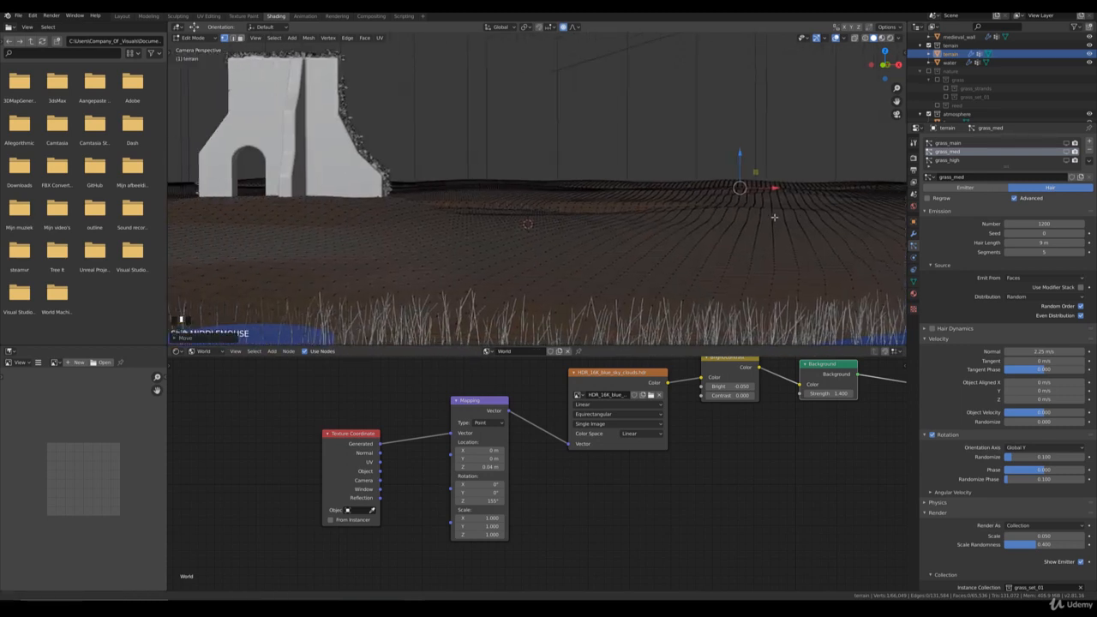
pyautogui.scroll(7, 485, 270)
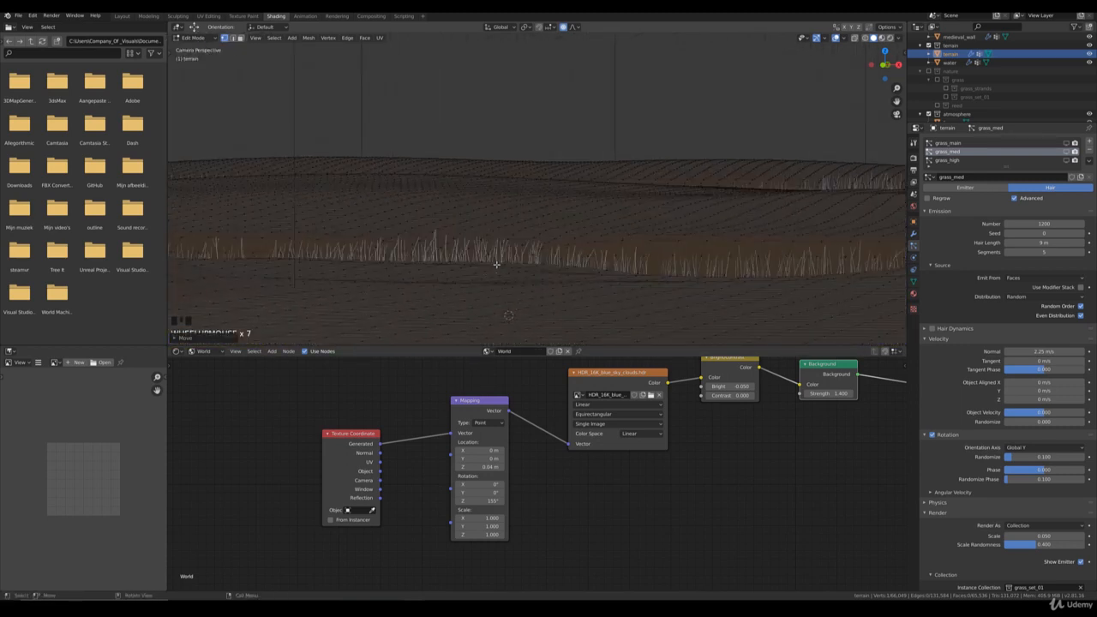
pyautogui.click(473, 261)
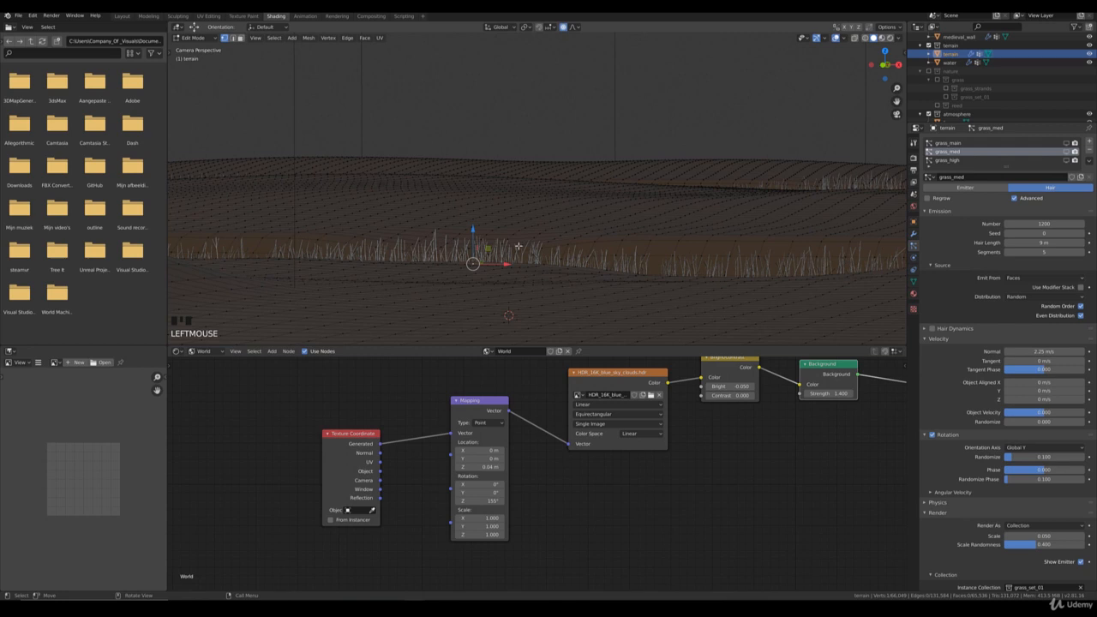
pyautogui.press('g')
pyautogui.click(561, 229)
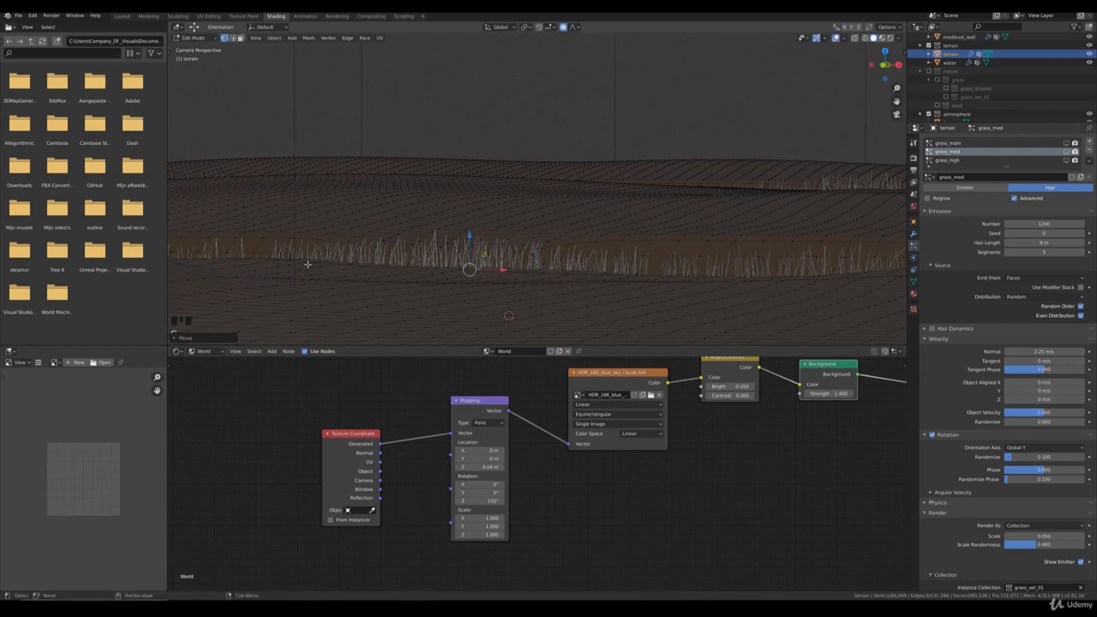
# Step: Lower two terrain vertices at the wall-side end of the near reed strip, the second by about 0.13 m with proportional size 4.73
pyautogui.click(266, 258)
pyautogui.press('g')
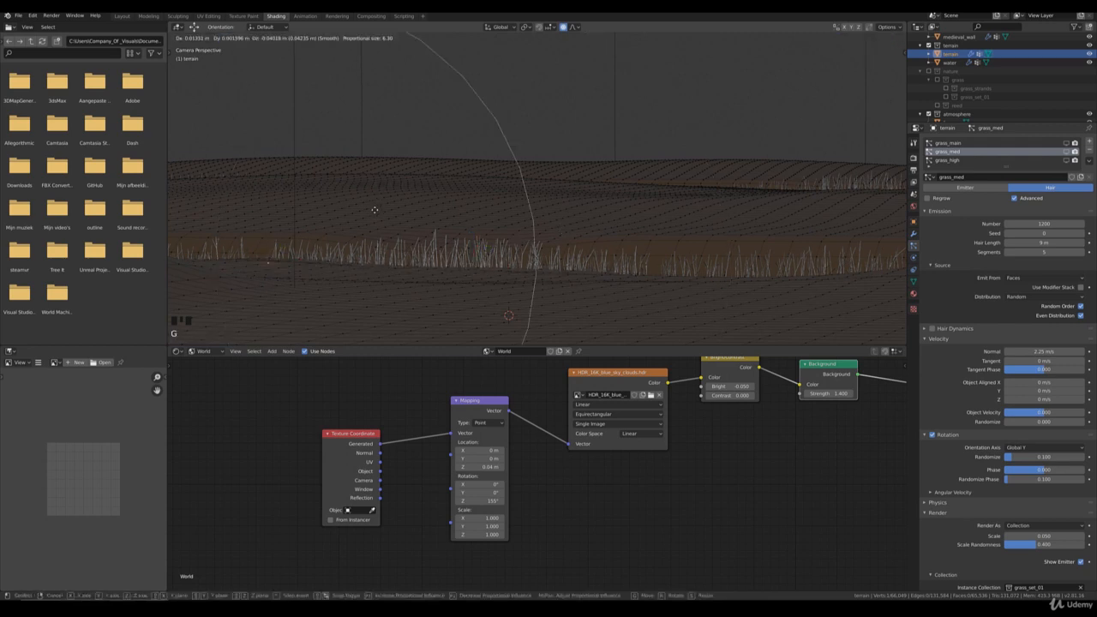
pyautogui.click(305, 247)
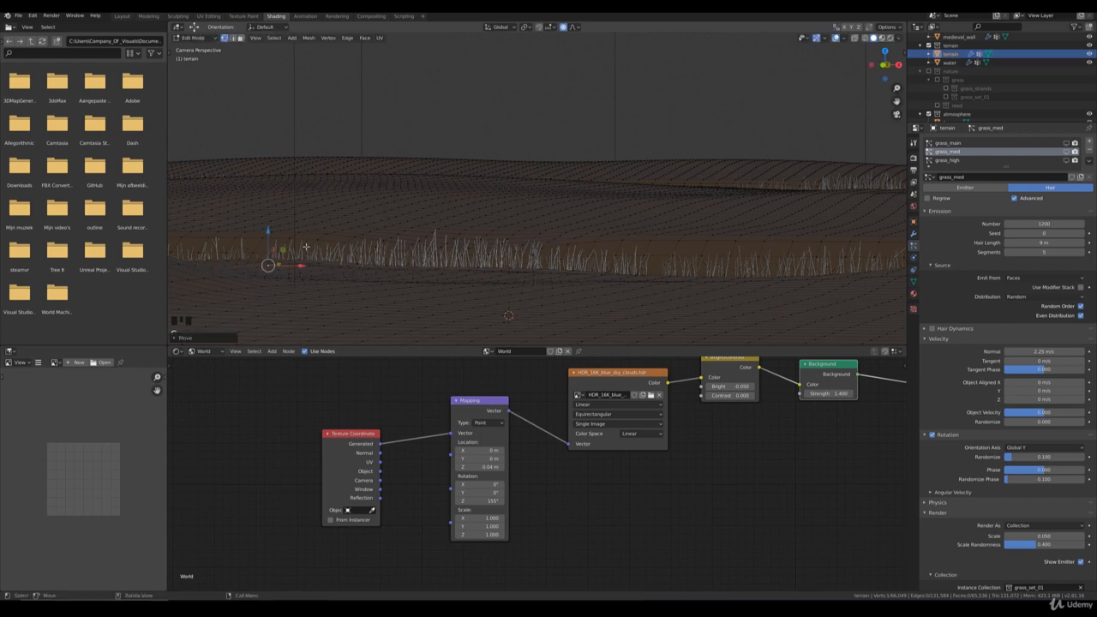
pyautogui.click(299, 264)
pyautogui.press('g')
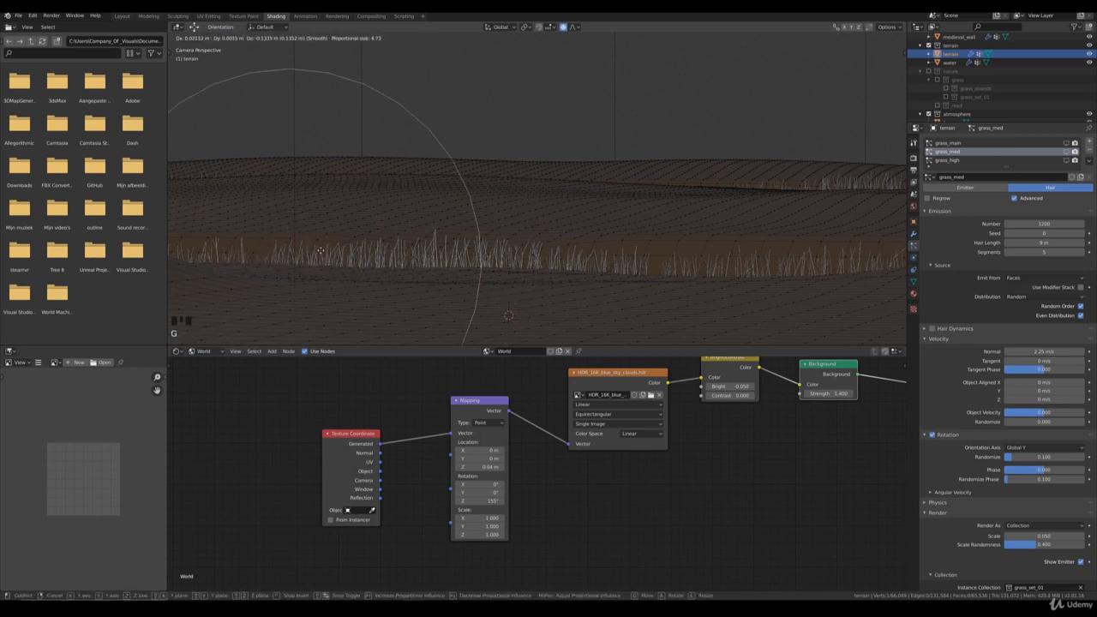
pyautogui.click(319, 251)
pyautogui.scroll(-7, 508, 237)
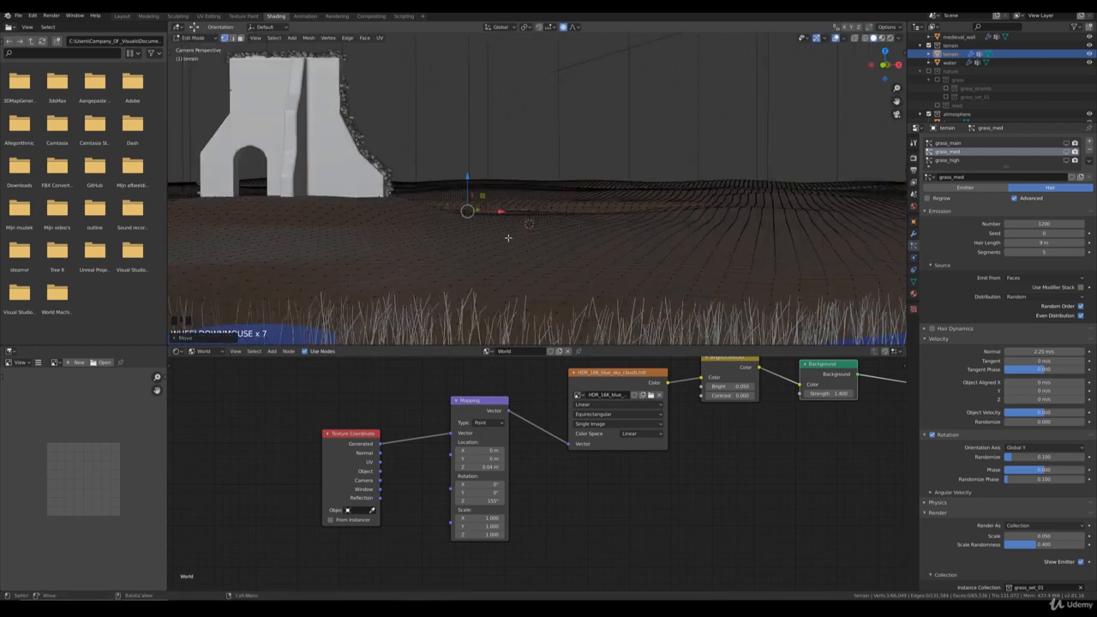
# Step: Lower several terrain vertices along the front of the near reed strip with a proportional size of about 3.2 and return to Object Mode
pyautogui.scroll(-1, 504, 235)
pyautogui.keyDown('shift'); pyautogui.moveTo(613, 234); pyautogui.dragTo(561, 240, button='middle'); pyautogui.keyUp('shift')
pyautogui.scroll(6, 562, 240)
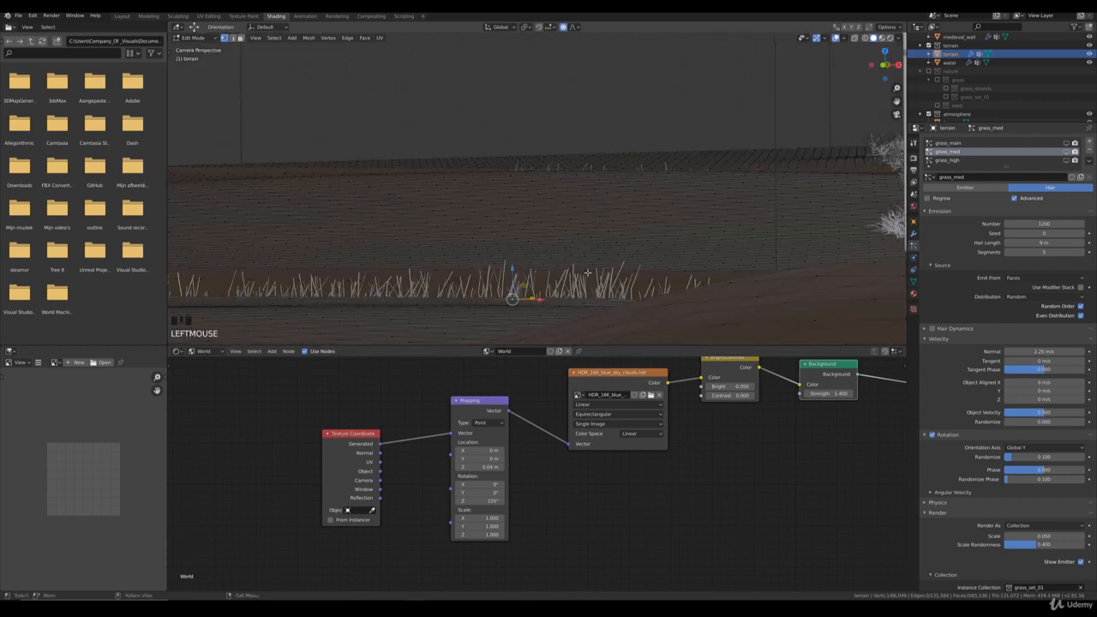
pyautogui.press('g')
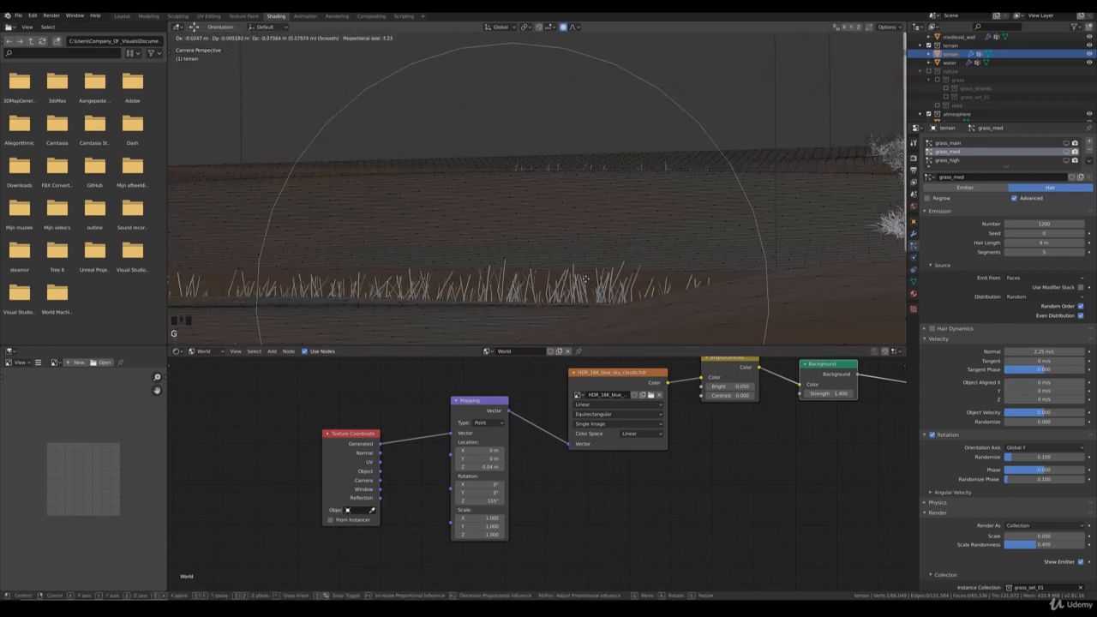
pyautogui.click(355, 302)
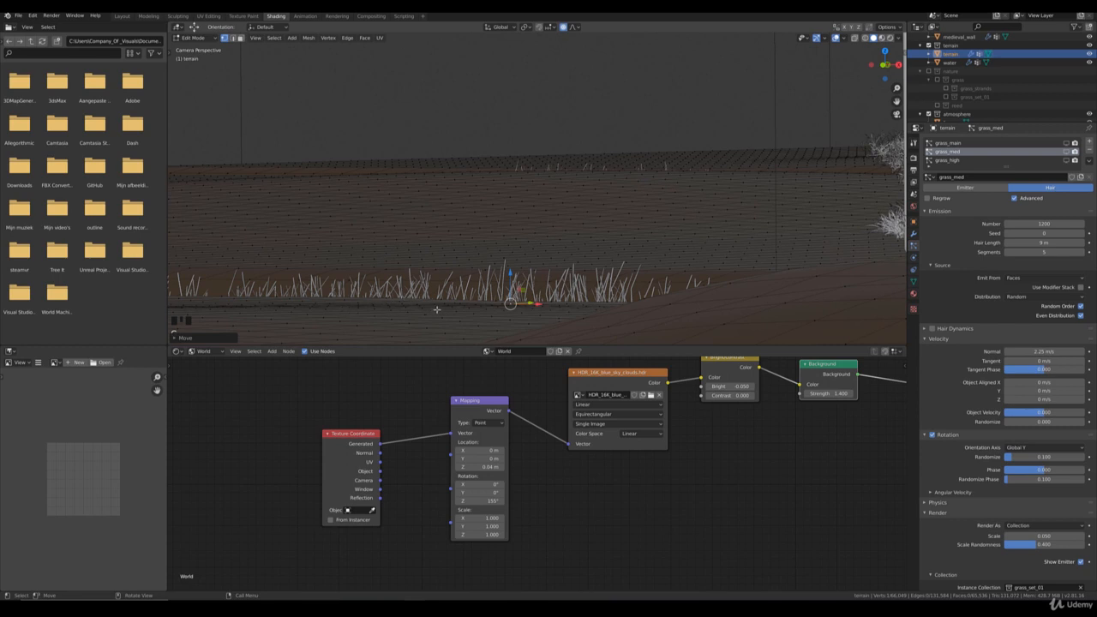
pyautogui.press('g')
pyautogui.click(390, 301)
pyautogui.press('g')
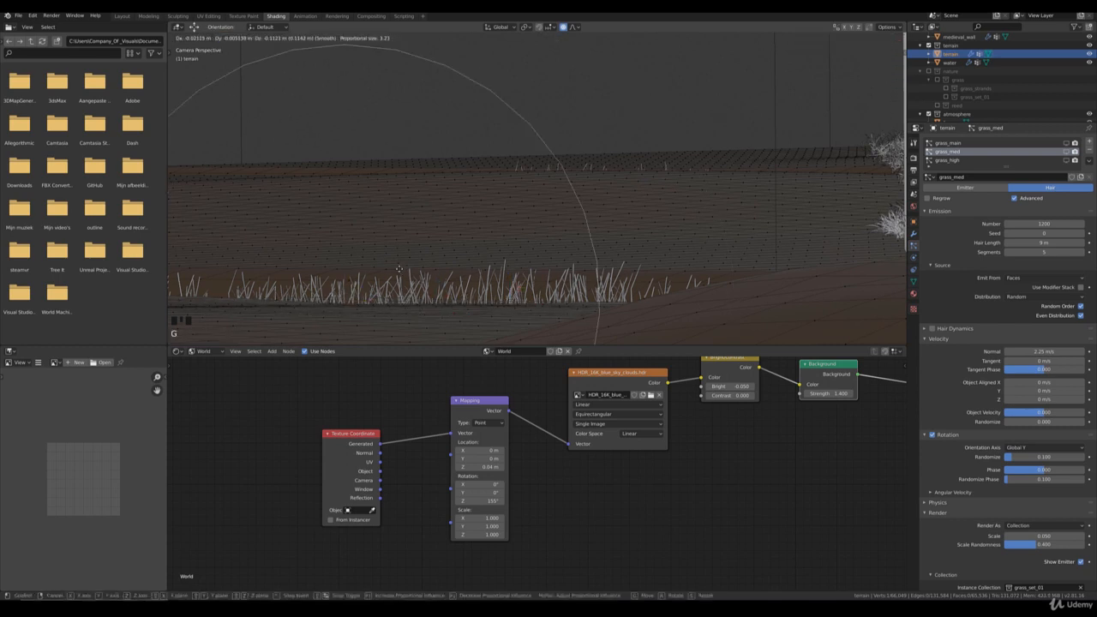
pyautogui.click(399, 267)
pyautogui.scroll(-9, 490, 257)
pyautogui.press('Tab')
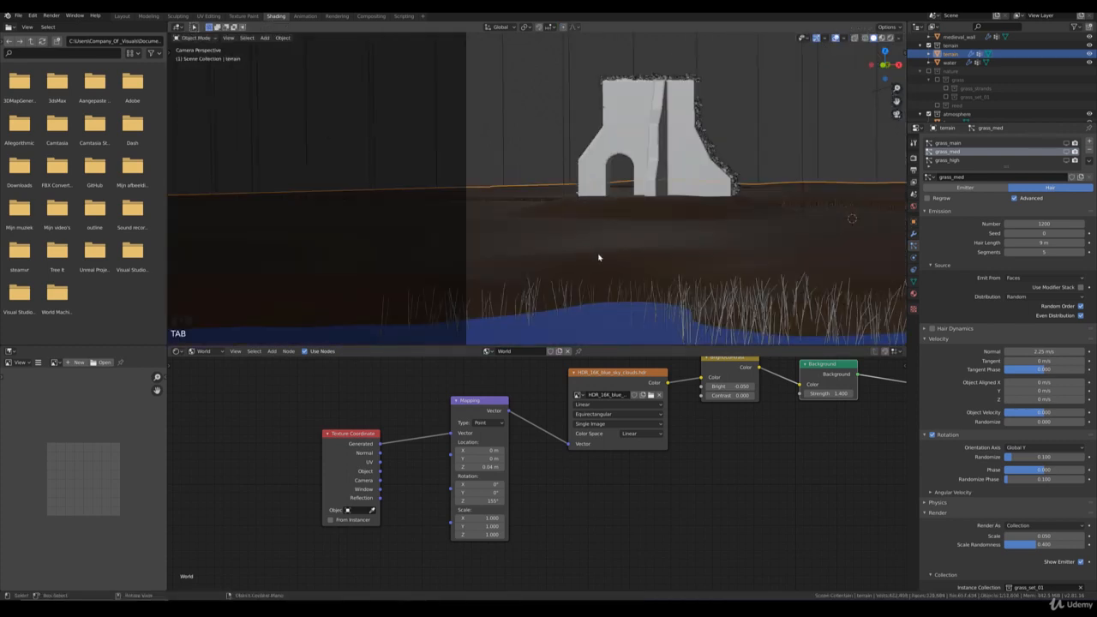
# Step: Set the hair length of the water plane's reed particle system to 4 m and deselect the water
pyautogui.keyDown('shift'); pyautogui.moveTo(748, 227); pyautogui.dragTo(465, 208, button='middle'); pyautogui.keyUp('shift')
pyautogui.keyDown('shift'); pyautogui.moveTo(666, 203); pyautogui.dragTo(441, 213, button='middle'); pyautogui.keyUp('shift')
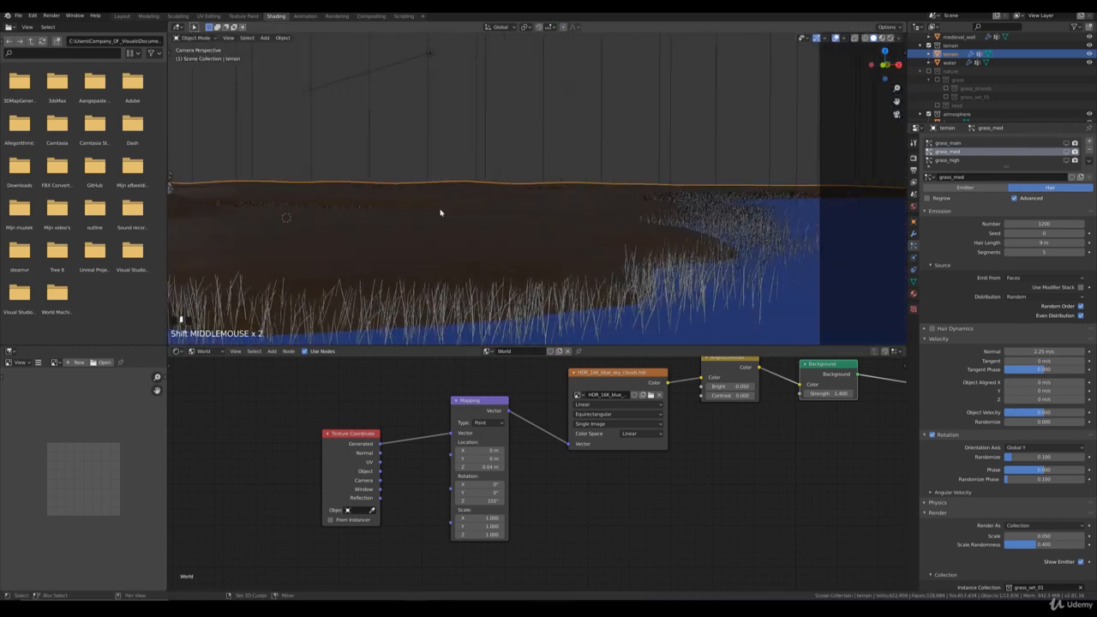
pyautogui.click(797, 297)
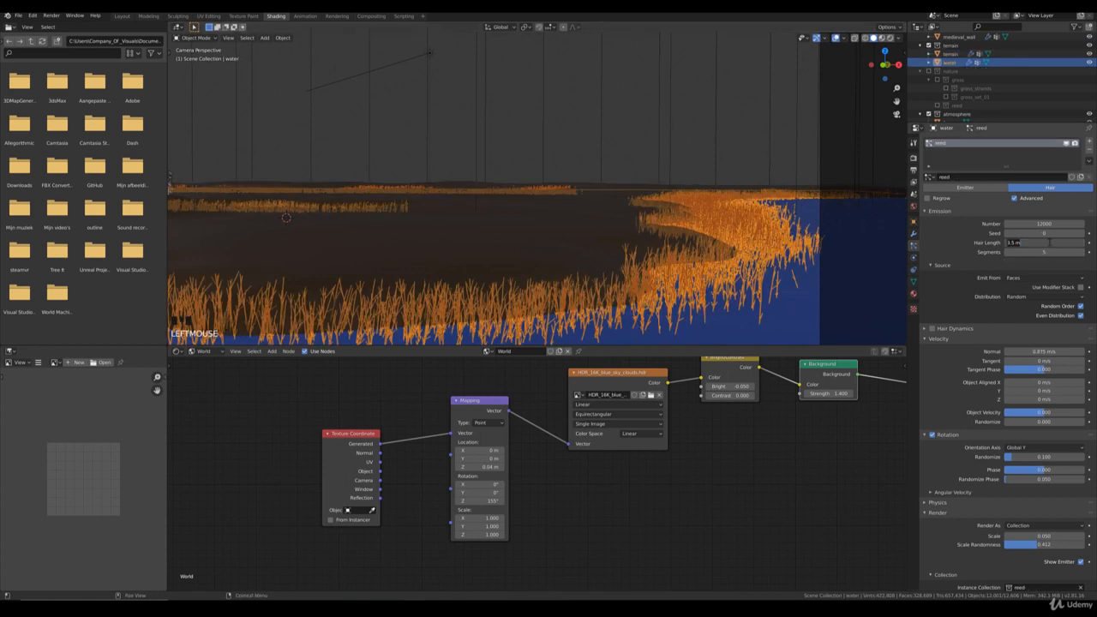
pyautogui.write('4')
pyautogui.press('Return')
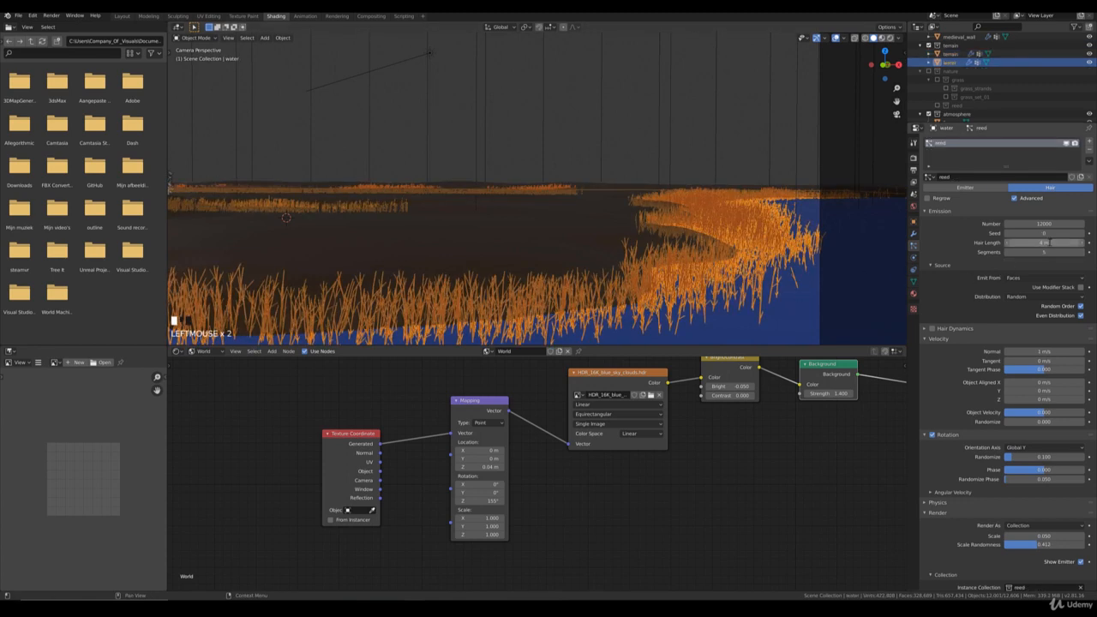
pyautogui.click(667, 141)
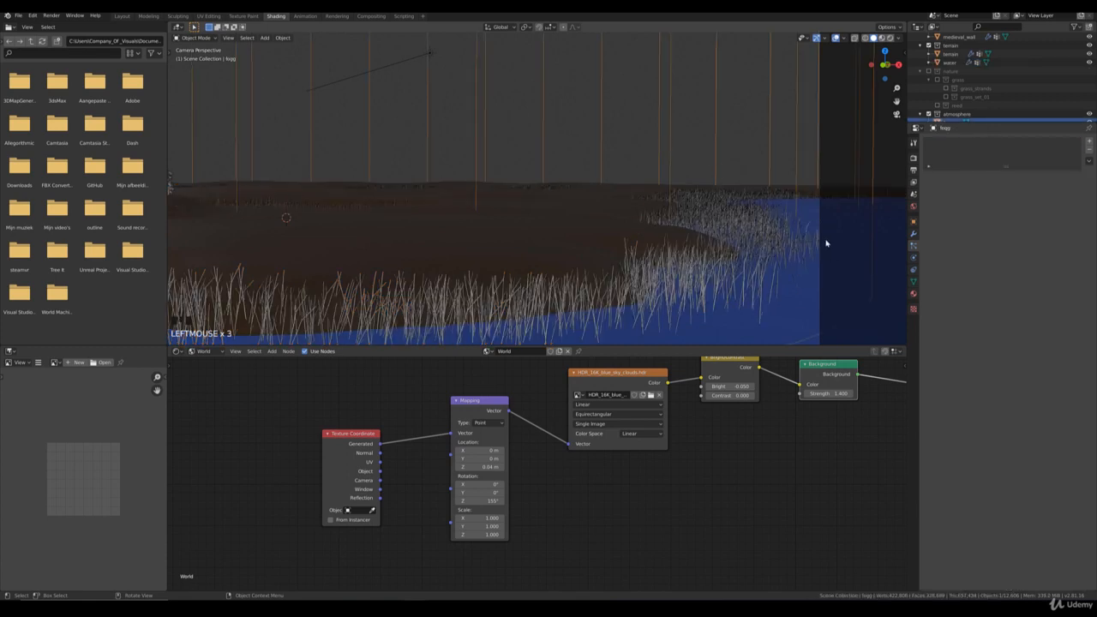
# Step: From the top view, put the water plane into Weight Paint mode with its reed vertex group active
pyautogui.press('KP_7')
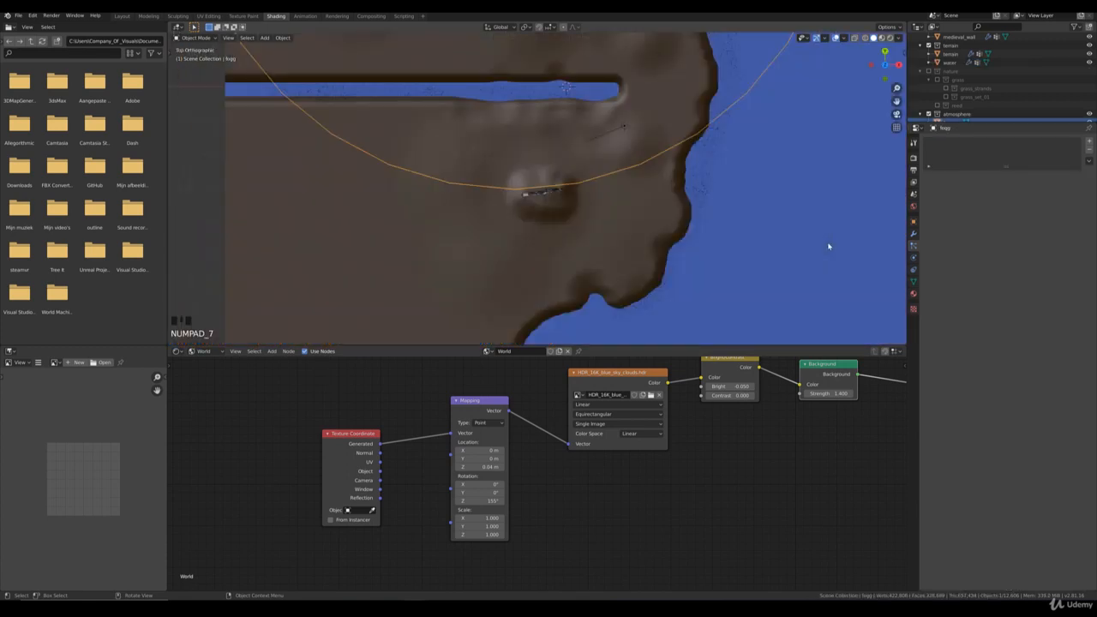
pyautogui.scroll(4, 662, 219)
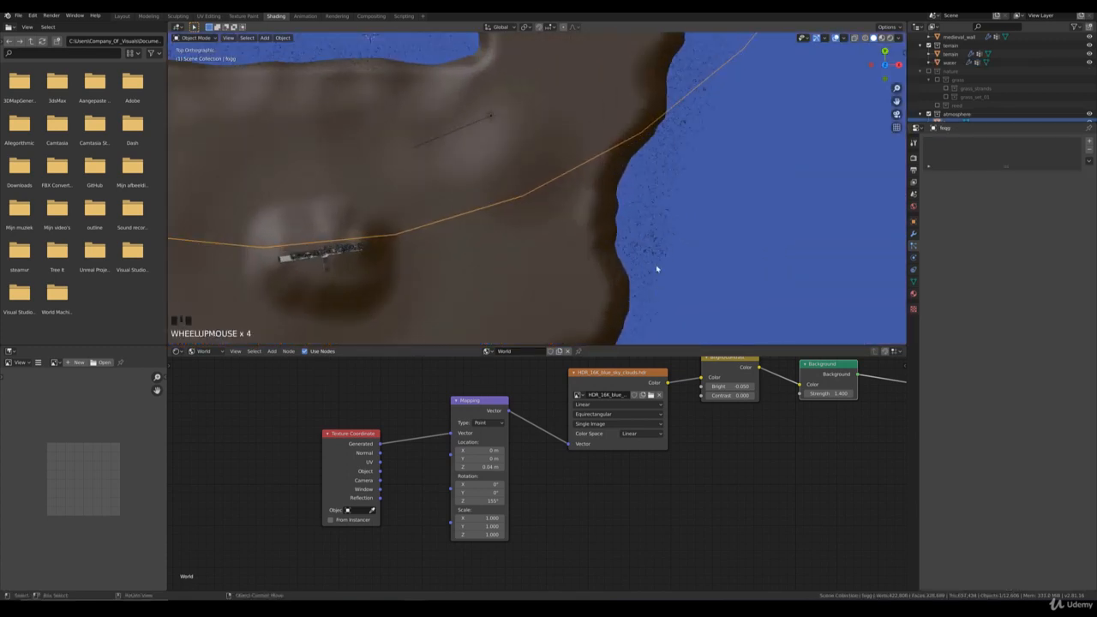
pyautogui.click(716, 230)
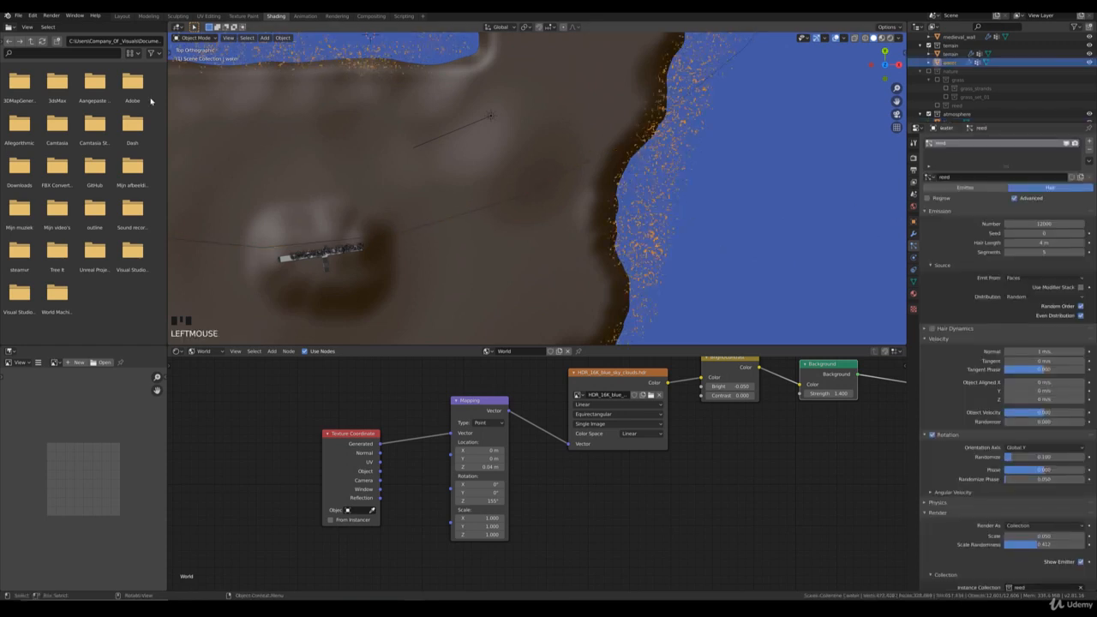
pyautogui.click(196, 38)
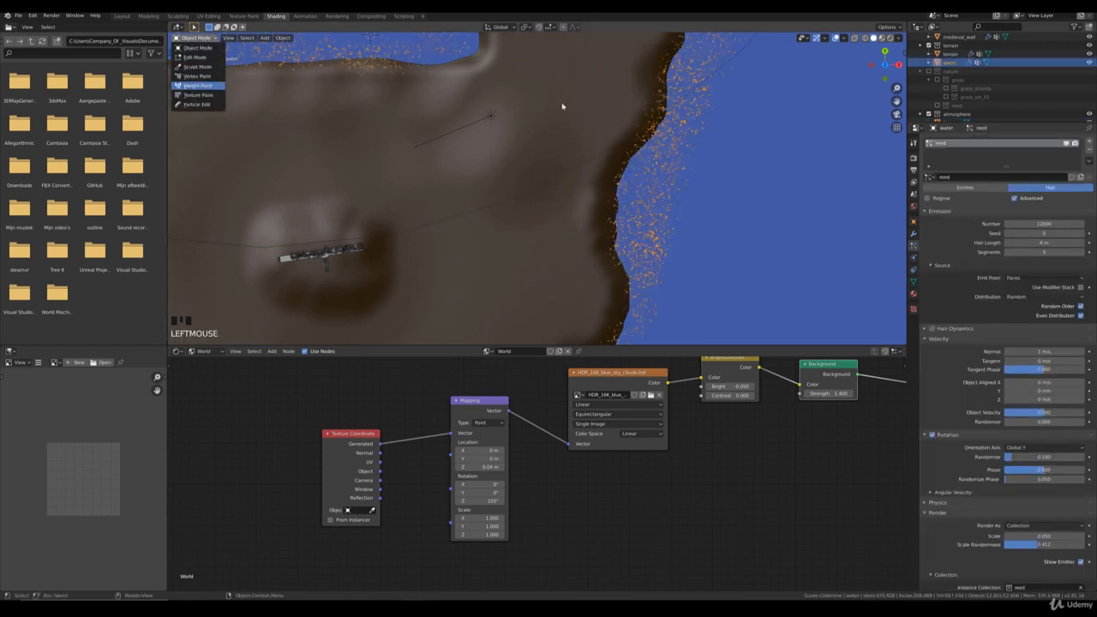
pyautogui.click(197, 85)
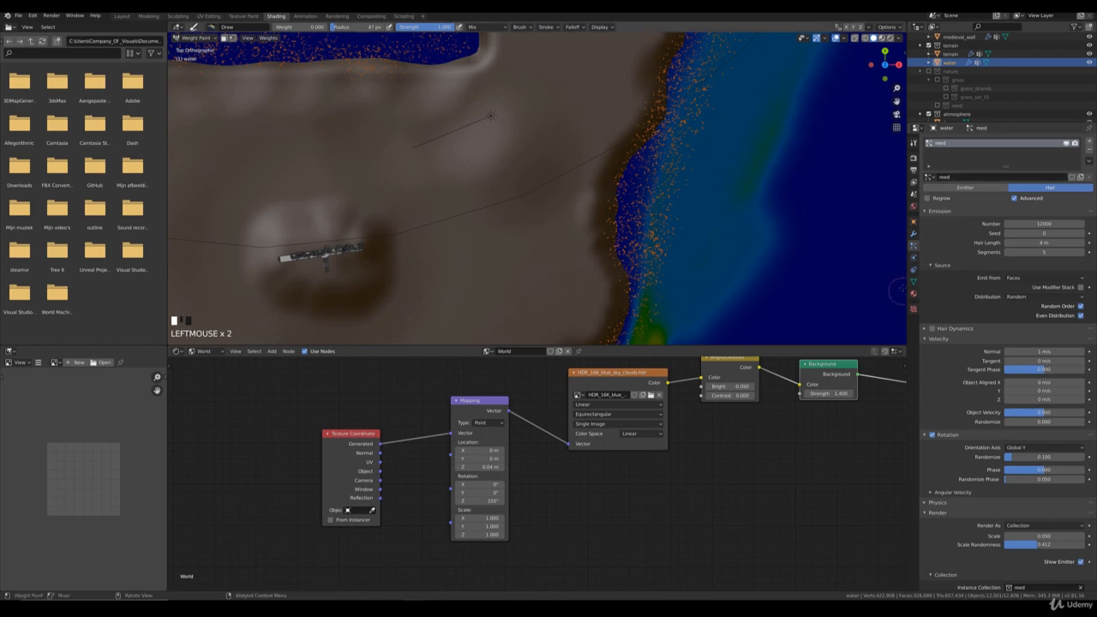
pyautogui.click(913, 281)
pyautogui.click(945, 170)
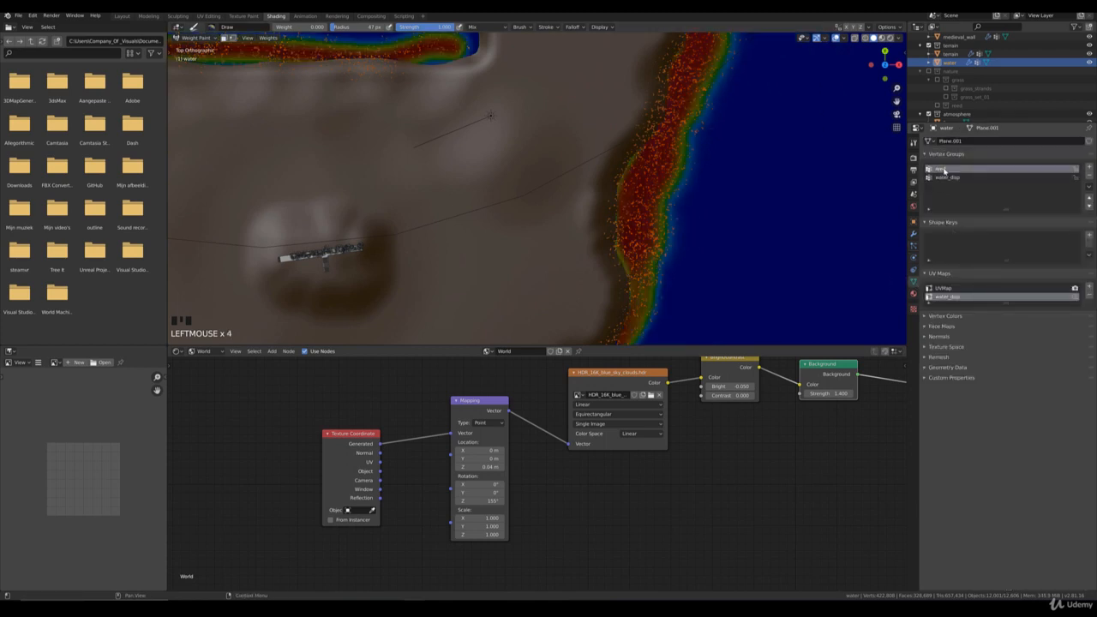
# Step: Erase reed weight from the water-side edge of the shore's widest bulge using a Draw brush with weight 0 and radius 64 px
pyautogui.scroll(3, 677, 224)
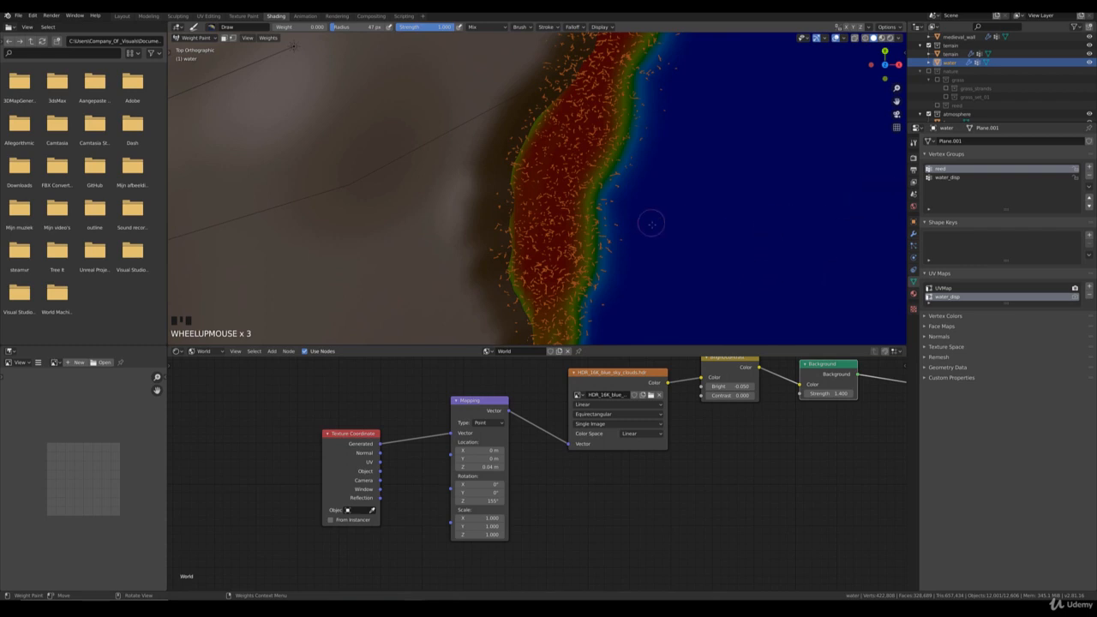
pyautogui.scroll(-4, 639, 209)
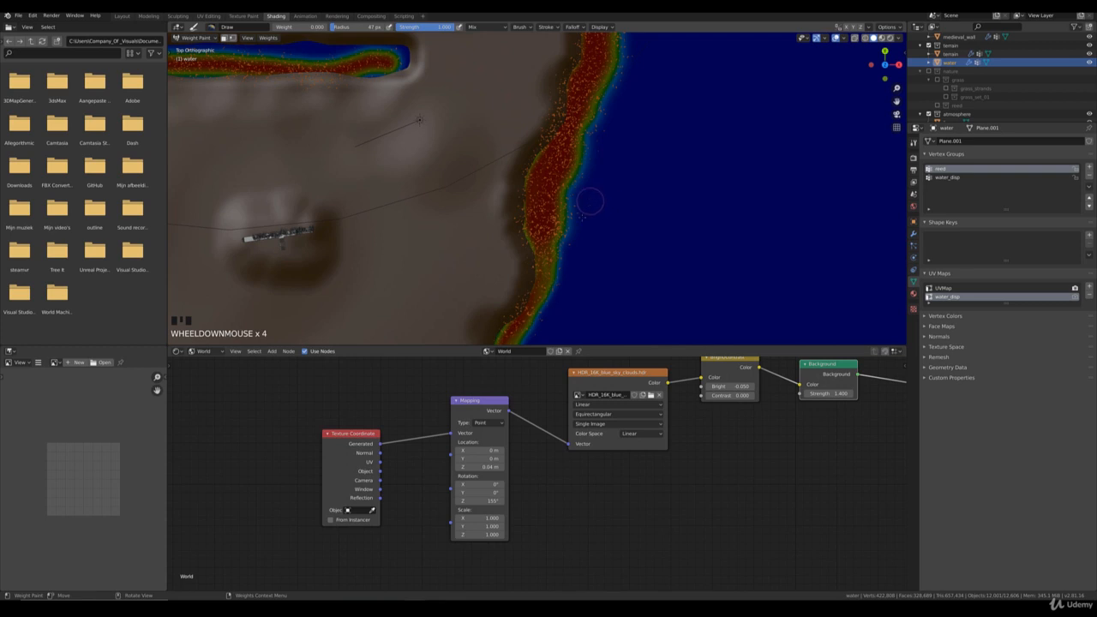
pyautogui.scroll(1, 580, 223)
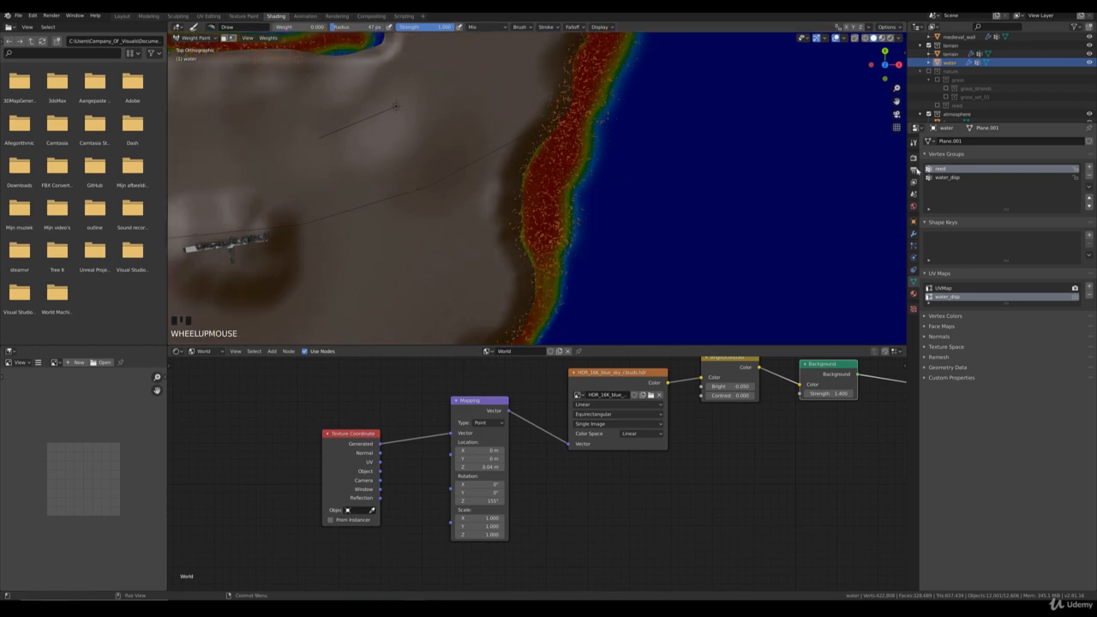
pyautogui.click(914, 142)
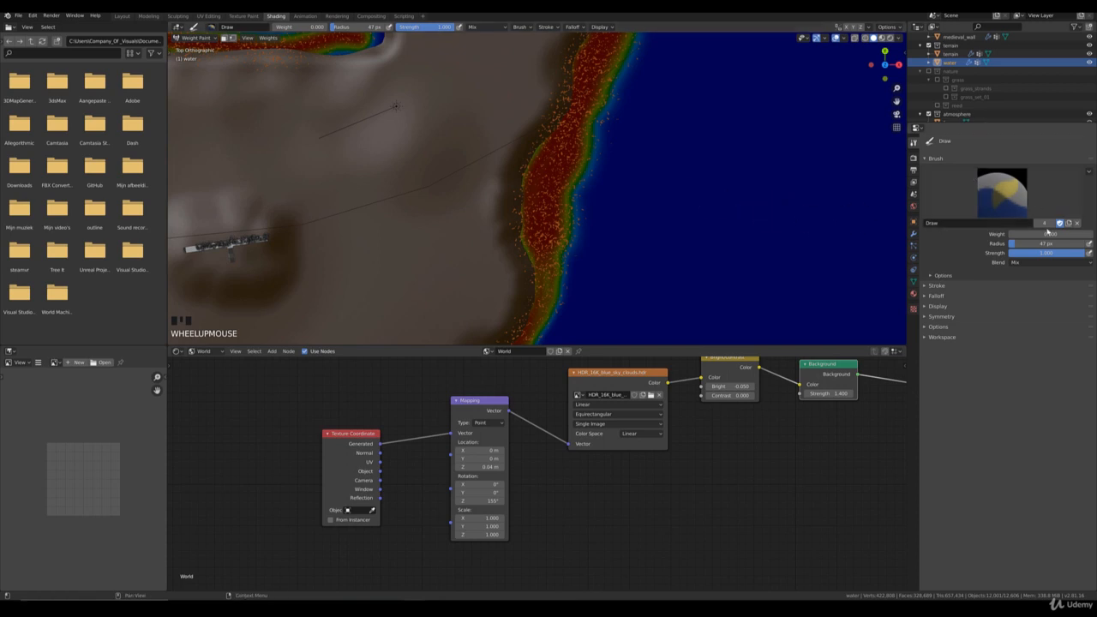
pyautogui.moveTo(1017, 236)
pyautogui.mouseDown()
pyautogui.moveTo(1095, 234)
pyautogui.moveTo(1052, 244)
pyautogui.moveTo(994, 235)
pyautogui.mouseUp()
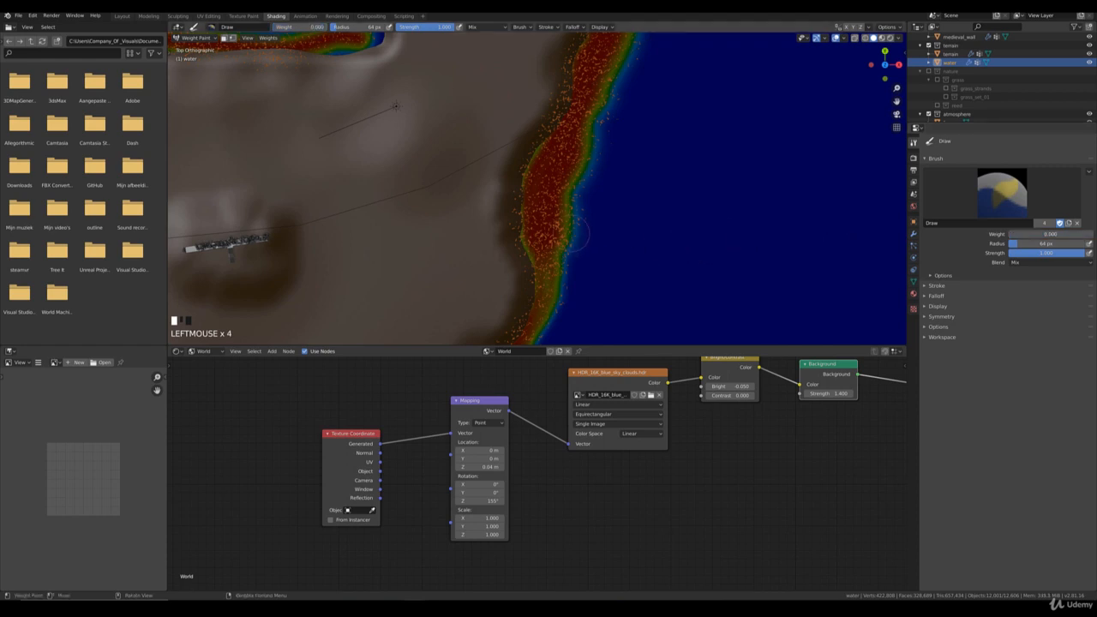
pyautogui.moveTo(578, 234)
pyautogui.mouseDown()
pyautogui.moveTo(569, 116)
pyautogui.moveTo(566, 188)
pyautogui.mouseUp()
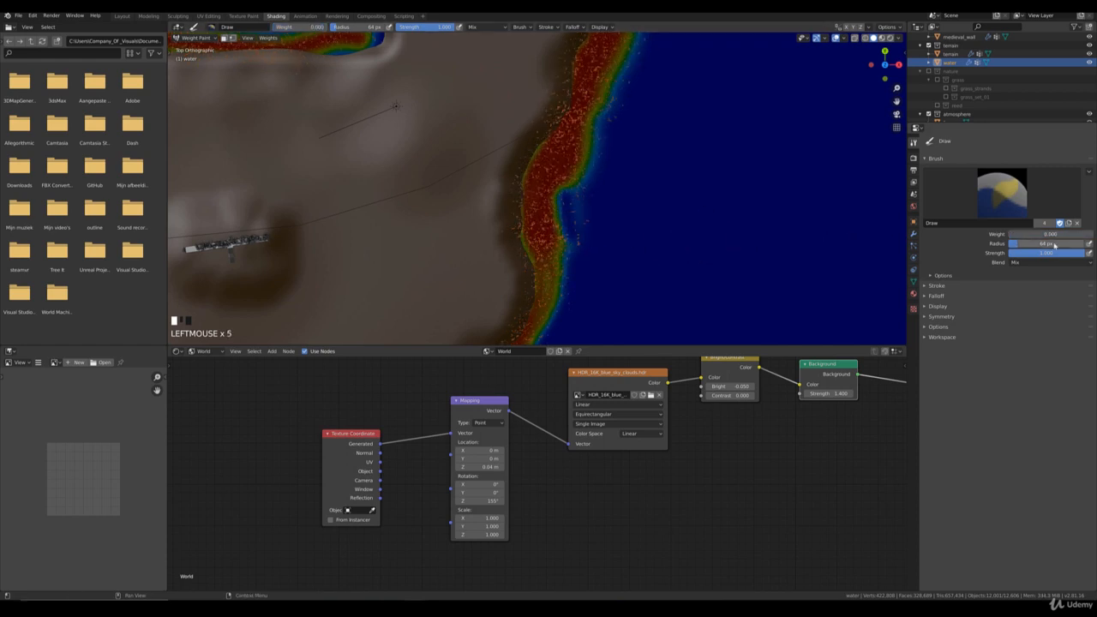
# Step: Enlarge the brush radius to 140 px and trim the outer edge of the reed weight band farther along the shoreline
pyautogui.moveTo(1042, 244); pyautogui.dragTo(1054, 244)
pyautogui.moveTo(591, 170); pyautogui.dragTo(577, 198)
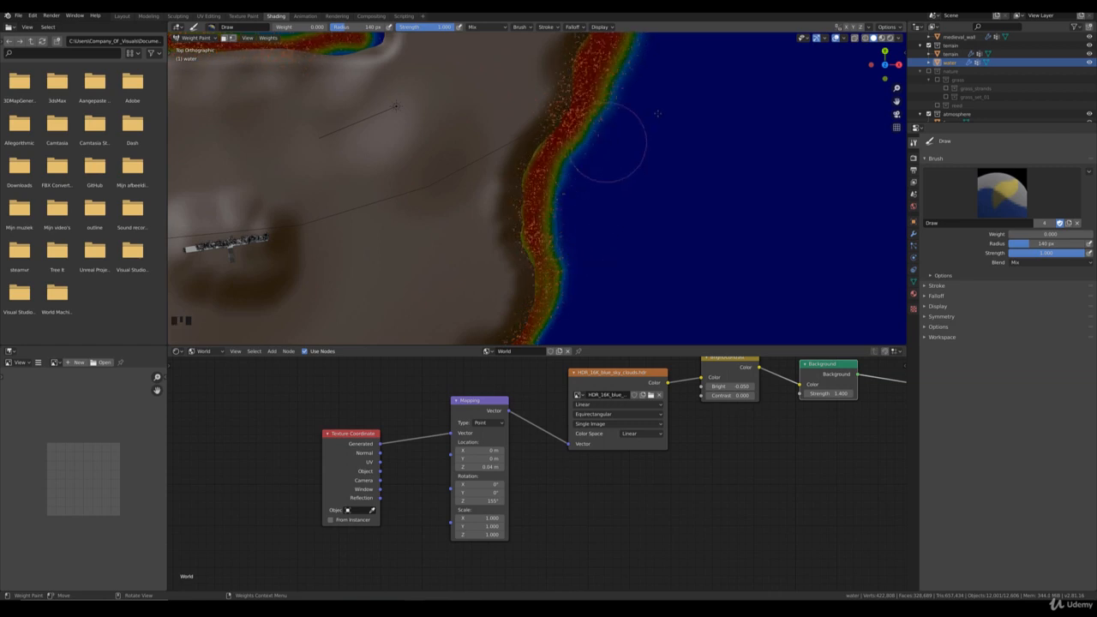
pyautogui.keyDown('shift'); pyautogui.moveTo(612, 151); pyautogui.dragTo(614, 279, button='middle'); pyautogui.keyUp('shift')
pyautogui.moveTo(612, 172)
pyautogui.mouseDown()
pyautogui.moveTo(583, 245)
pyautogui.moveTo(588, 270)
pyautogui.mouseUp()
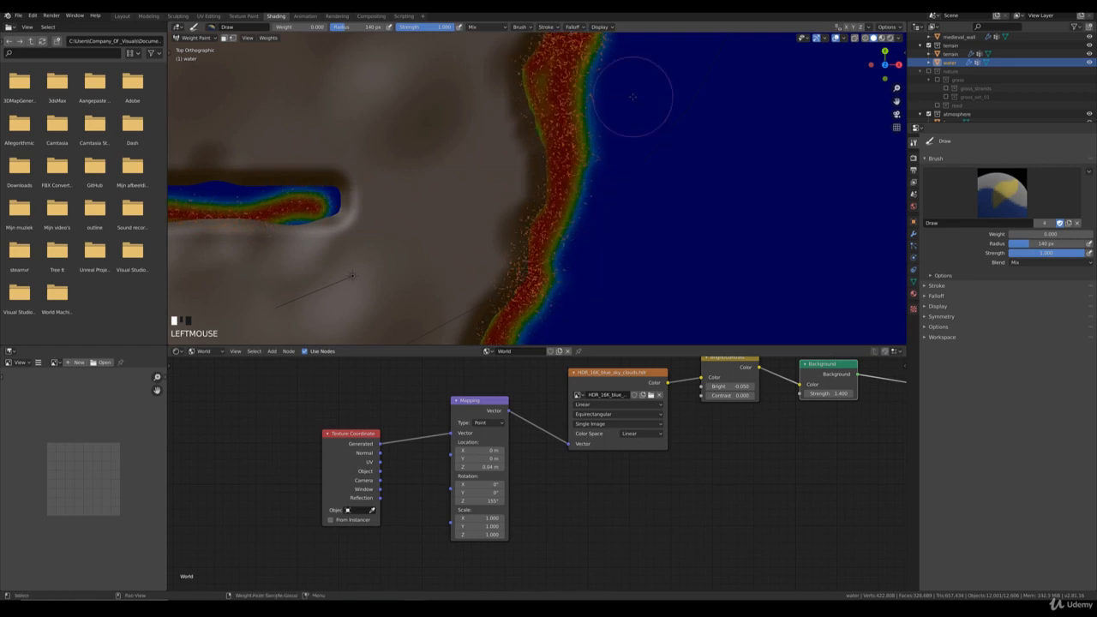
pyautogui.keyDown('shift'); pyautogui.moveTo(637, 94); pyautogui.dragTo(610, 157, button='middle'); pyautogui.keyUp('shift')
pyautogui.moveTo(620, 142)
pyautogui.mouseDown()
pyautogui.moveTo(583, 197)
pyautogui.moveTo(581, 223)
pyautogui.moveTo(602, 259)
pyautogui.mouseUp()
pyautogui.keyDown('shift'); pyautogui.moveTo(602, 259); pyautogui.dragTo(637, 84, button='middle'); pyautogui.keyUp('shift')
# Step: In the camera view, set the reed particle number to 10000, return the water plane to Object Mode and deselect it
pyautogui.press('KP_0')
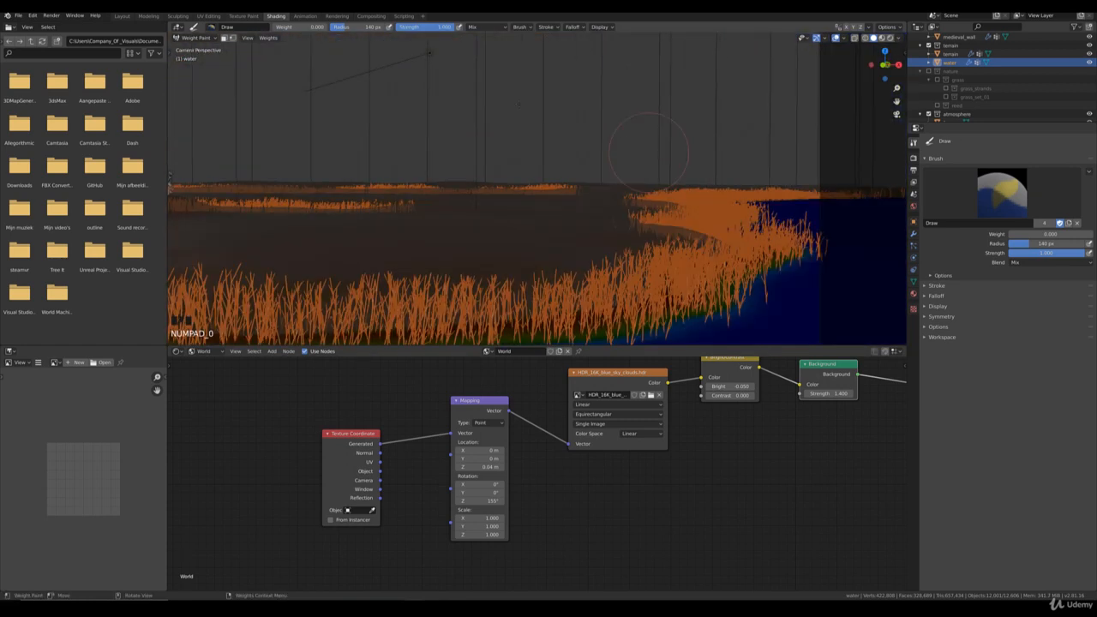
pyautogui.click(914, 246)
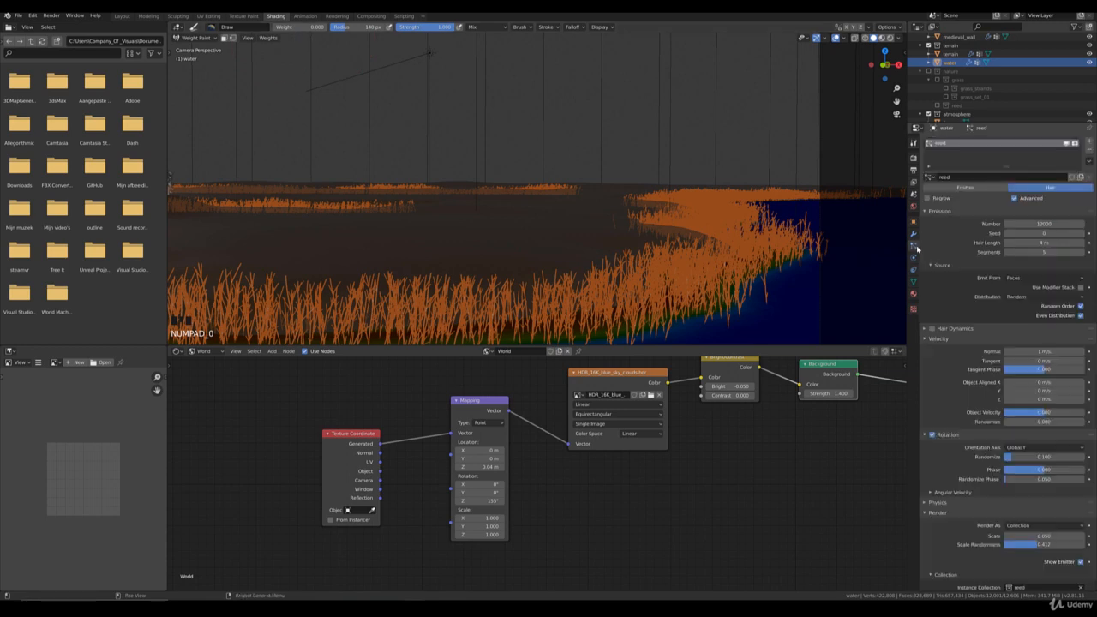
pyautogui.click(1045, 224)
pyautogui.write('12000')
pyautogui.write('10')
pyautogui.press('Return')
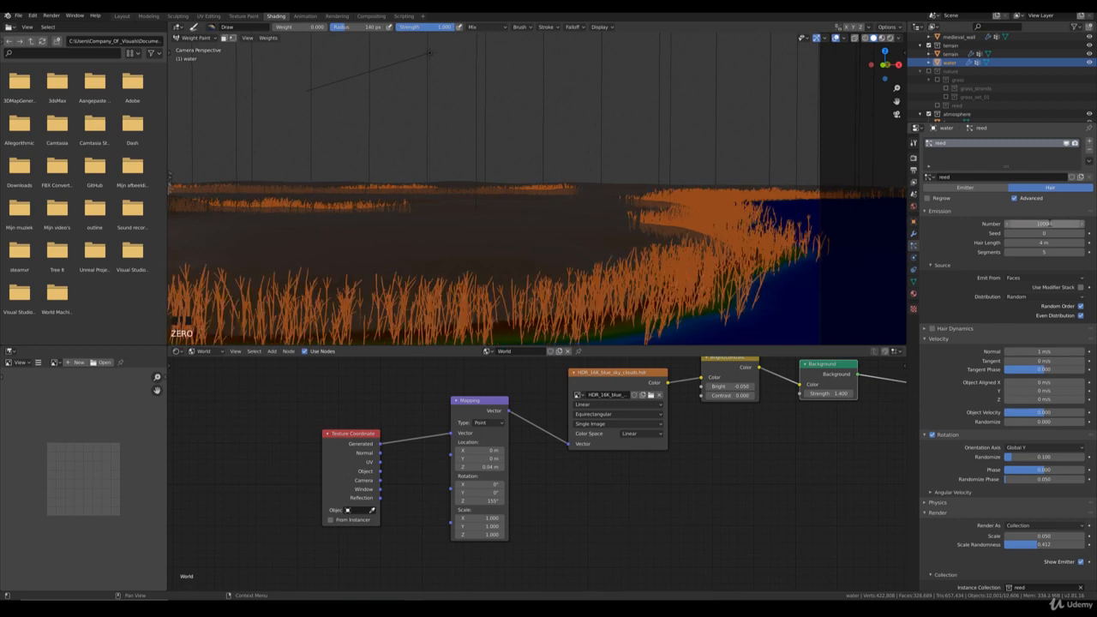
pyautogui.click(196, 38)
pyautogui.click(202, 43)
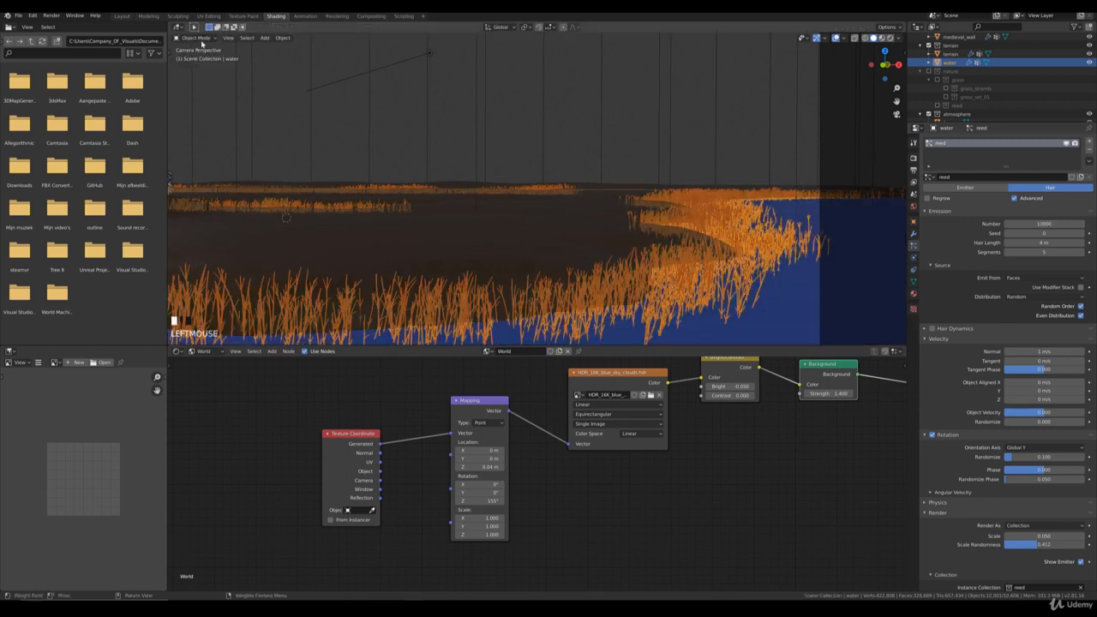
pyautogui.click(385, 112)
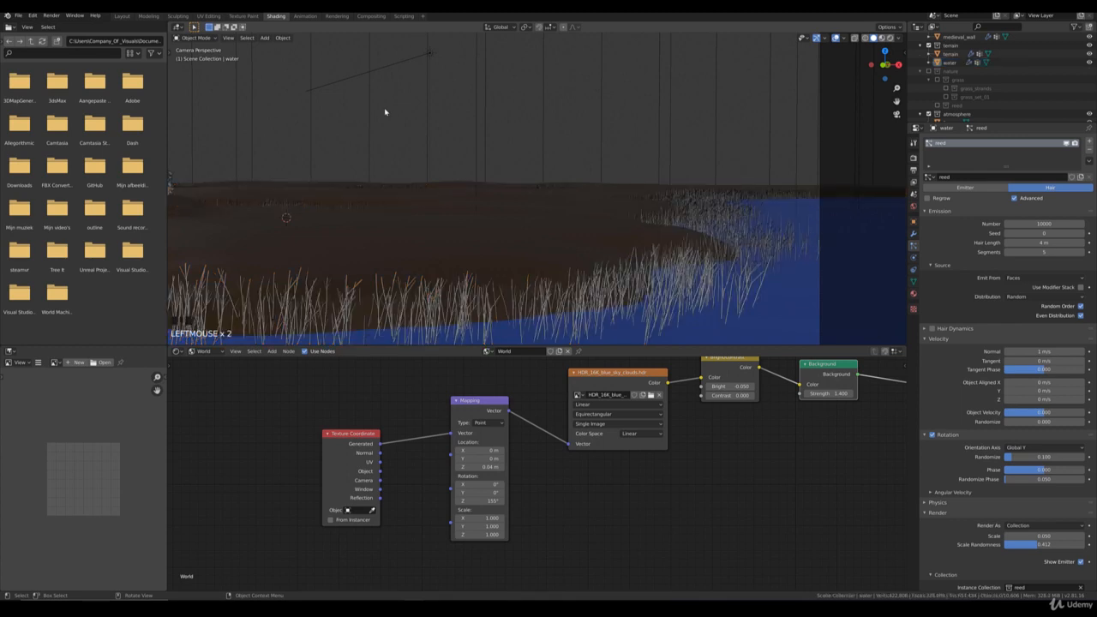
# Step: Check the reeds and shoreline across the whole camera frame and select the medieval wall
pyautogui.scroll(-1, 386, 111)
pyautogui.scroll(-3, 389, 111)
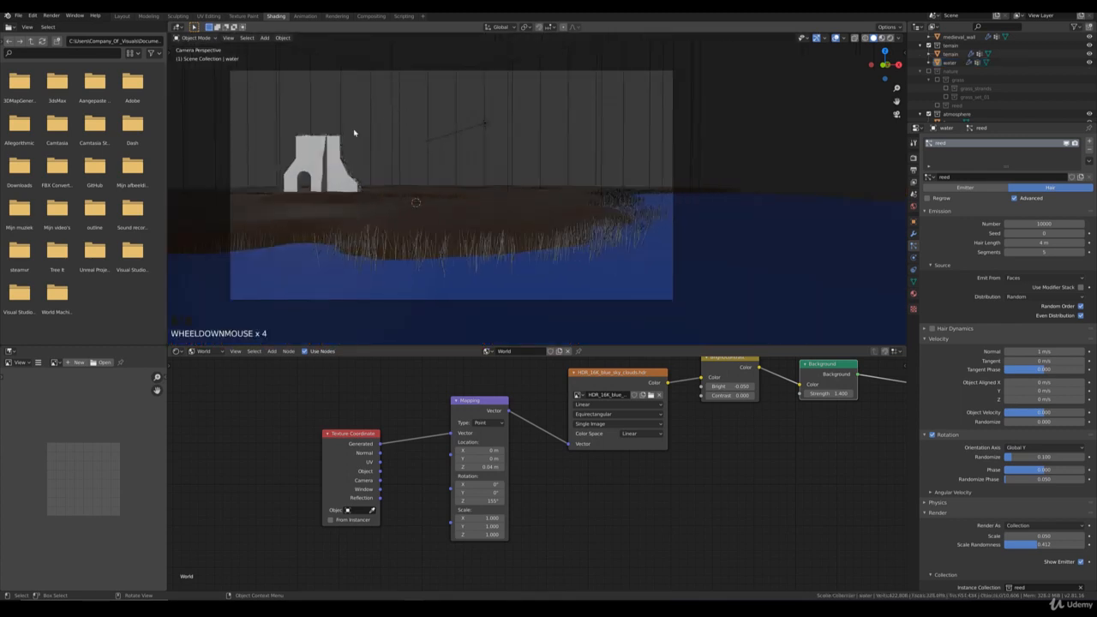
pyautogui.scroll(2, 470, 145)
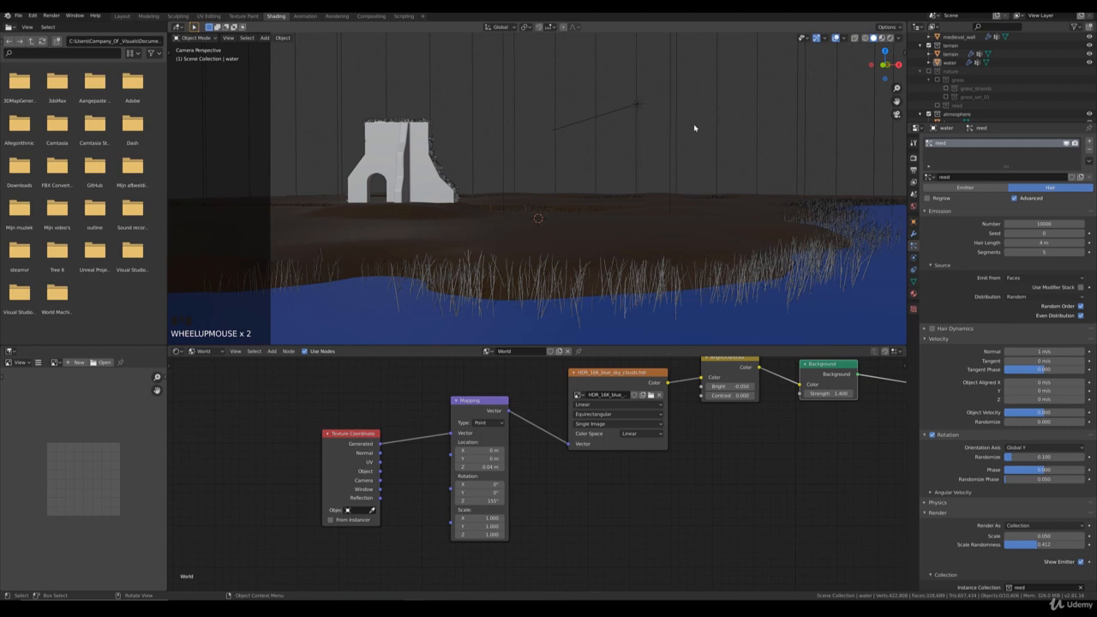
pyautogui.scroll(-2, 710, 122)
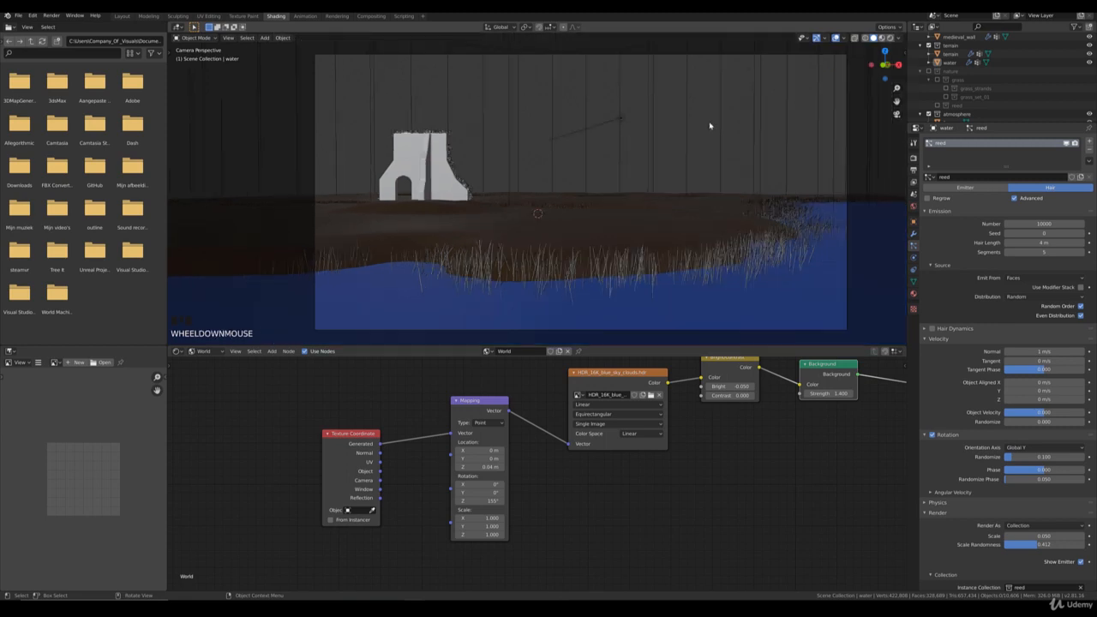
pyautogui.keyDown('shift'); pyautogui.moveTo(714, 123); pyautogui.dragTo(675, 148, button='middle'); pyautogui.keyUp('shift')
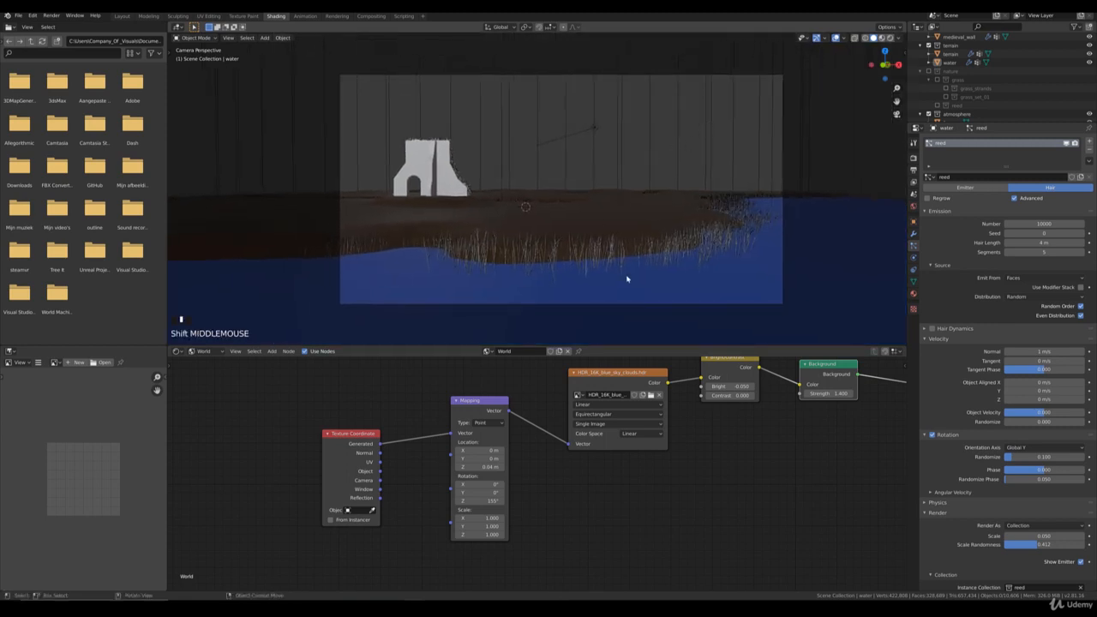
pyautogui.scroll(3, 648, 296)
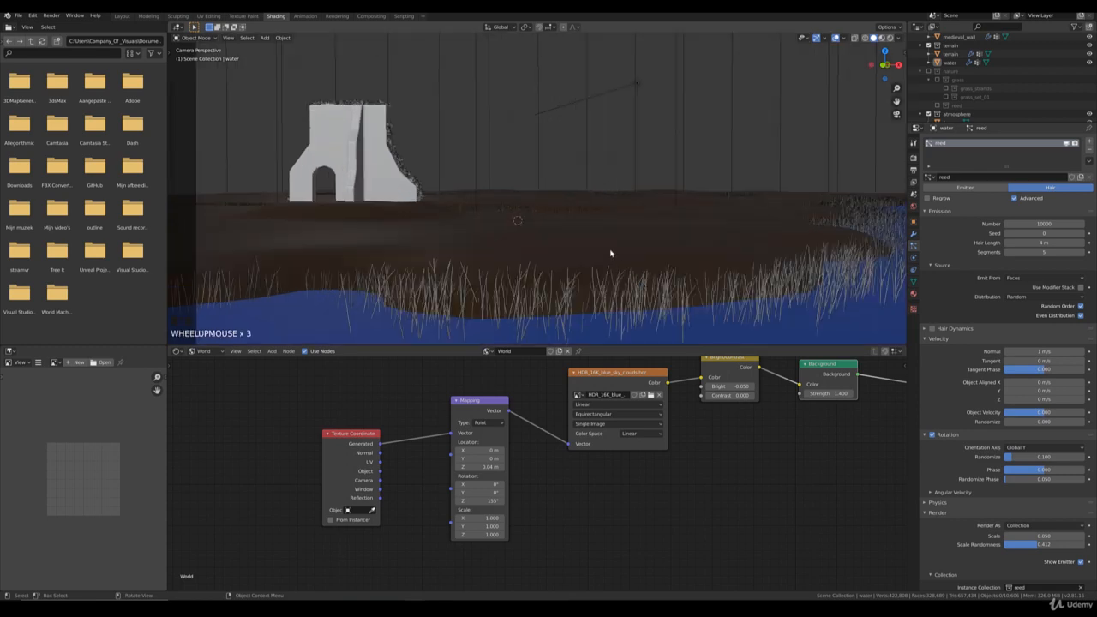
pyautogui.click(356, 149)
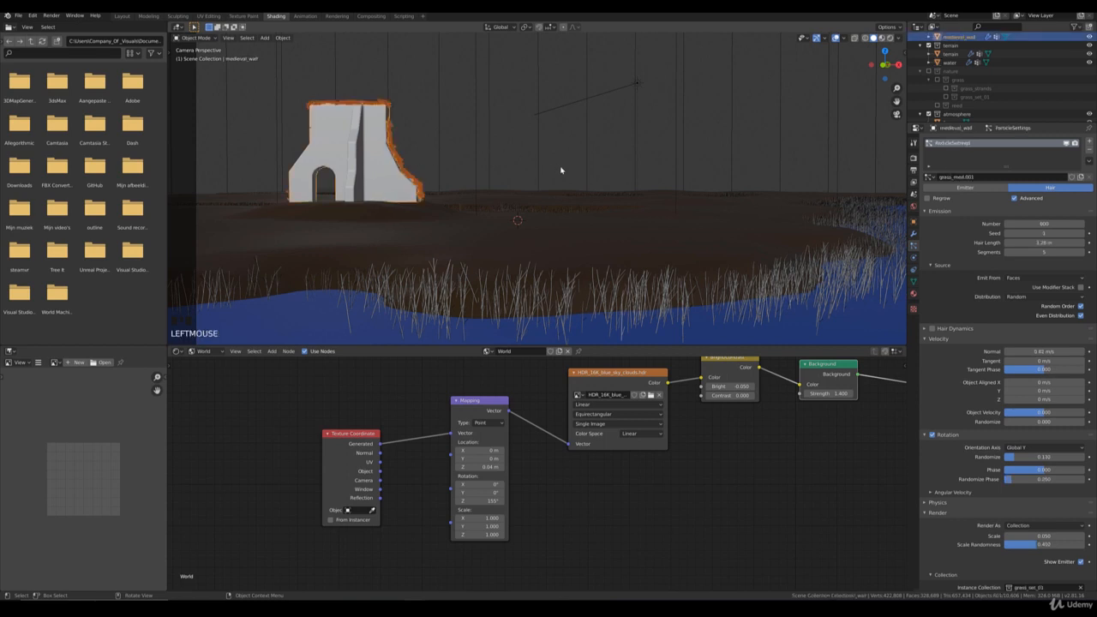
# Step: Rotate the medieval wall slightly around the global Z axis in two small adjustments
pyautogui.press('r')
pyautogui.press('z')
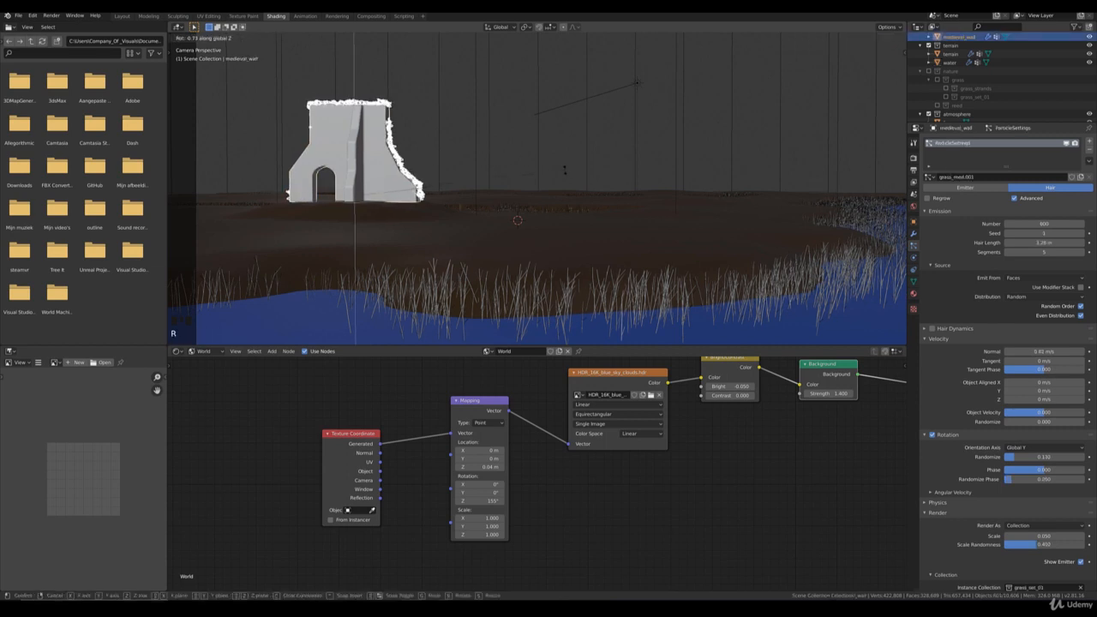
pyautogui.click(544, 183)
pyautogui.press('r')
pyautogui.press('z')
pyautogui.click(534, 184)
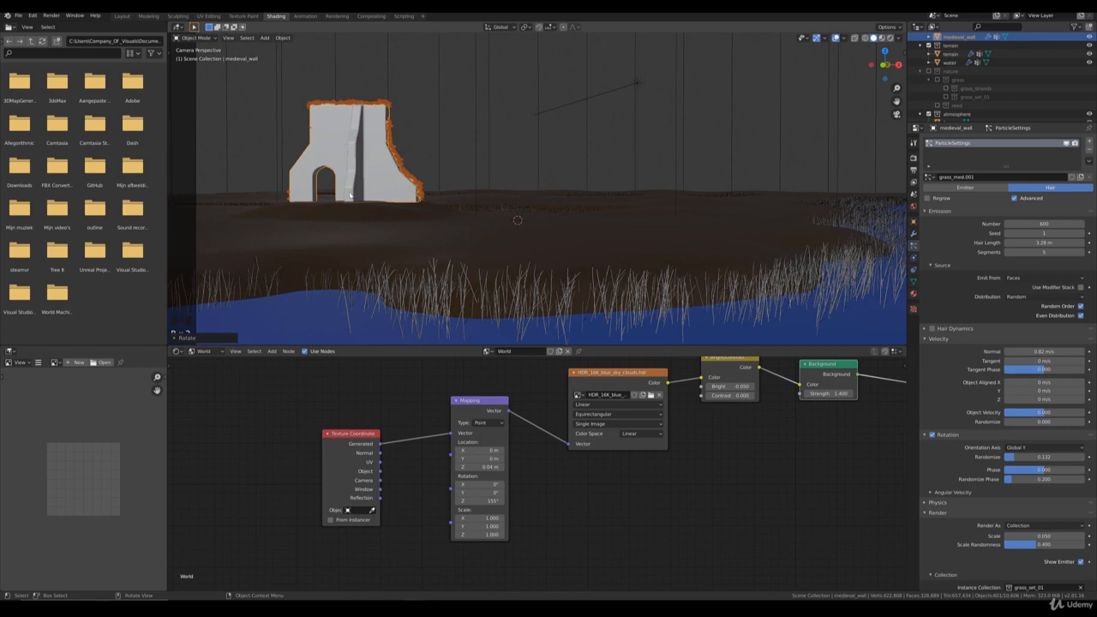
# Step: Examine where the medieval wall's base meets the terrain, and return to the full camera view
pyautogui.moveTo(414, 192); pyautogui.dragTo(399, 167, button='middle')
pyautogui.scroll(5, 443, 214)
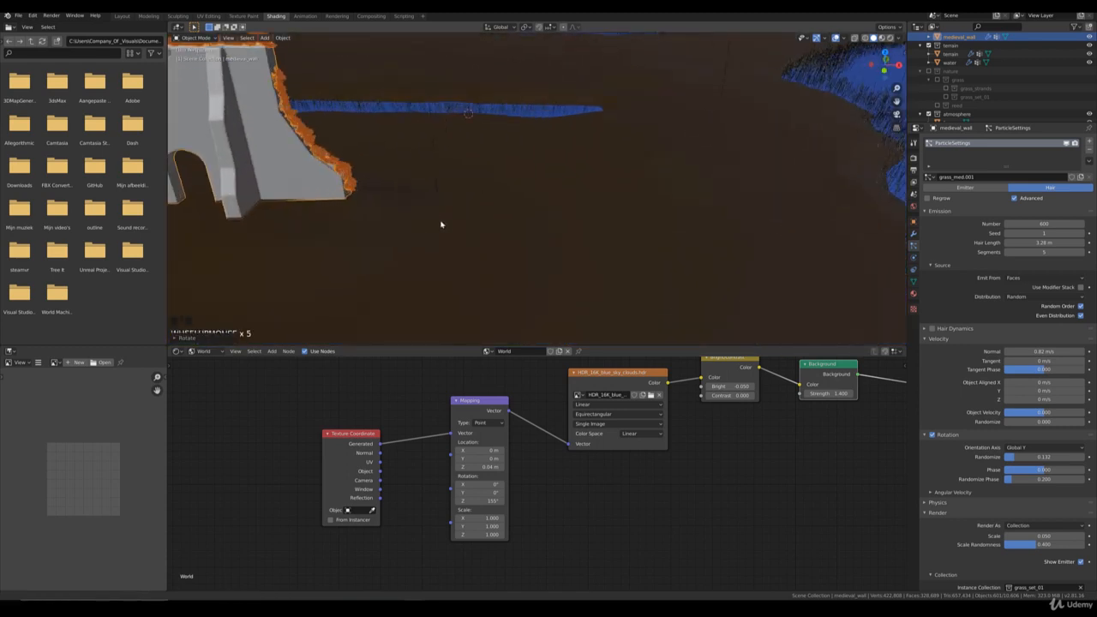
pyautogui.moveTo(529, 229); pyautogui.dragTo(506, 206, button='middle')
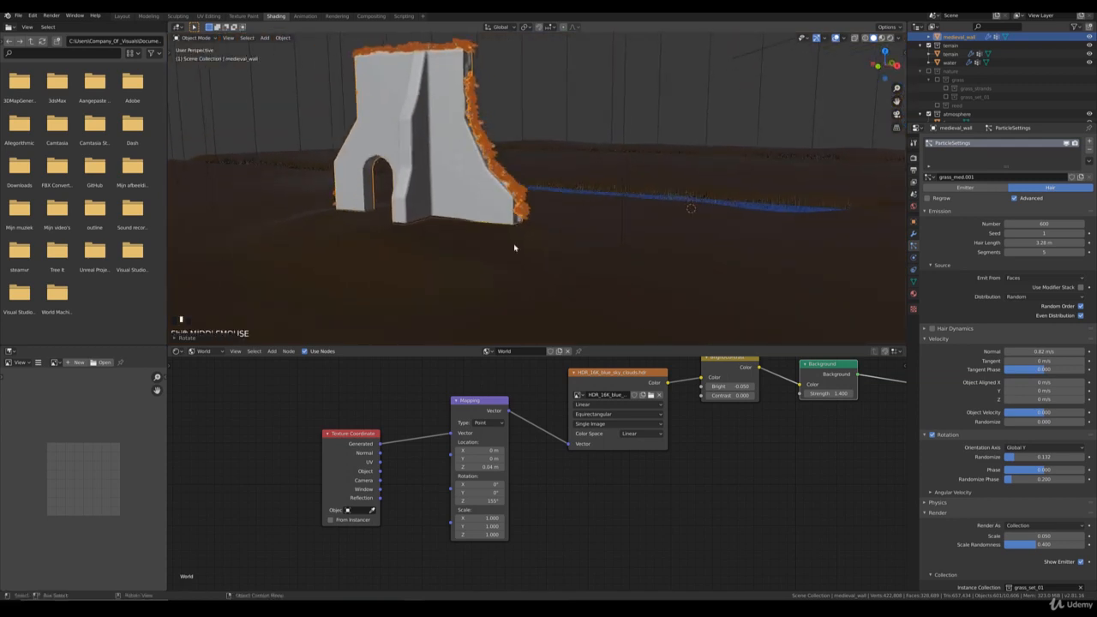
pyautogui.click(517, 241)
pyautogui.press('Tab')
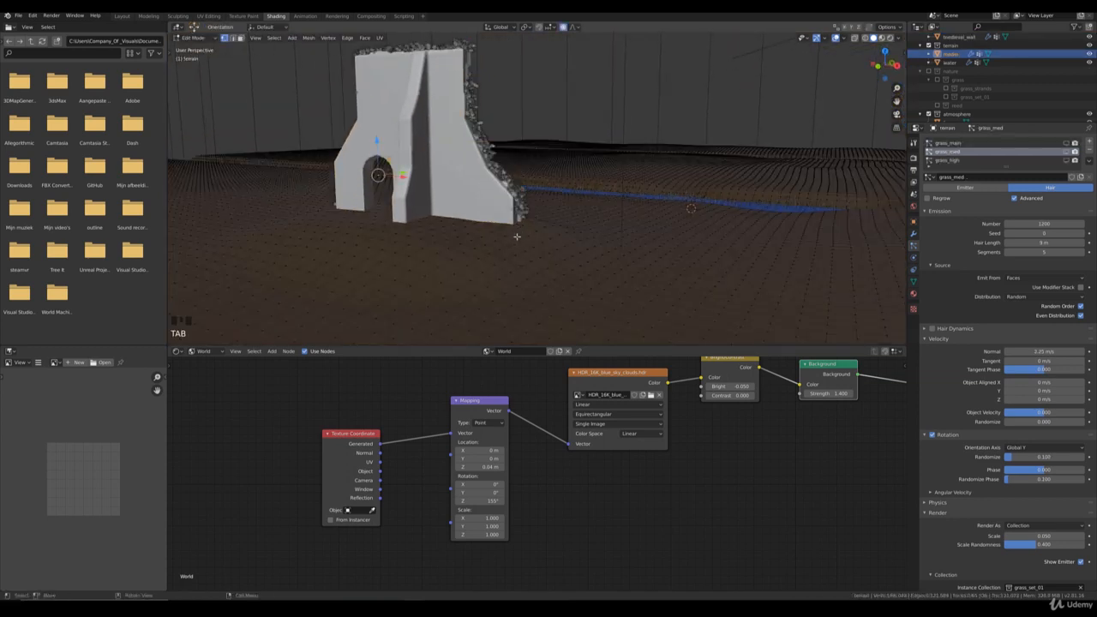
pyautogui.scroll(5, 515, 237)
pyautogui.press('Tab')
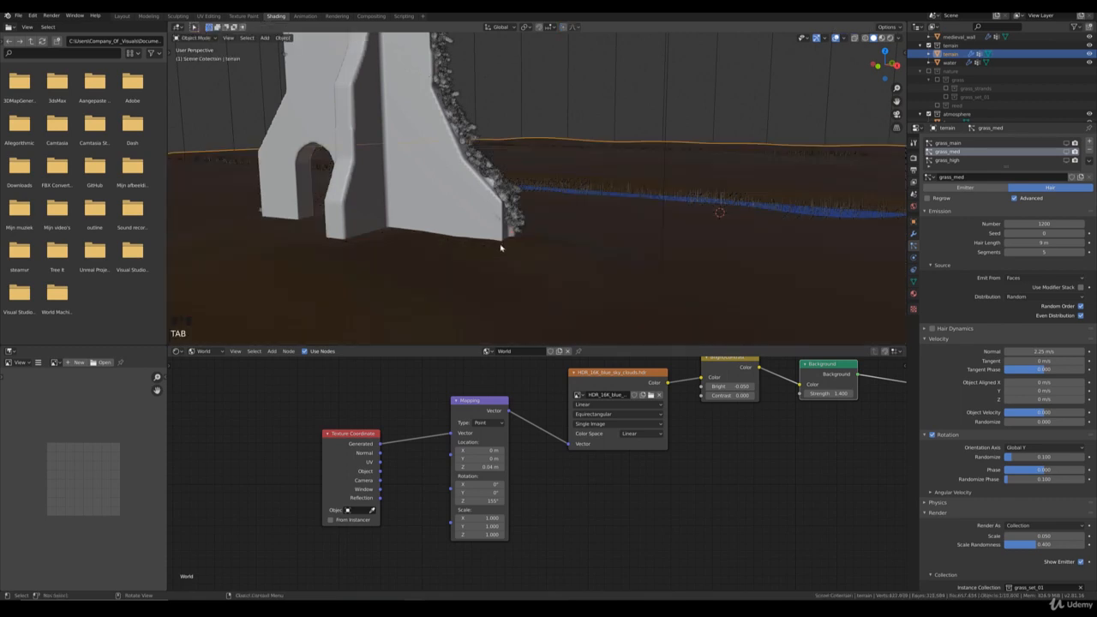
pyautogui.moveTo(510, 265); pyautogui.dragTo(522, 240, button='middle')
pyautogui.press('KP_0')
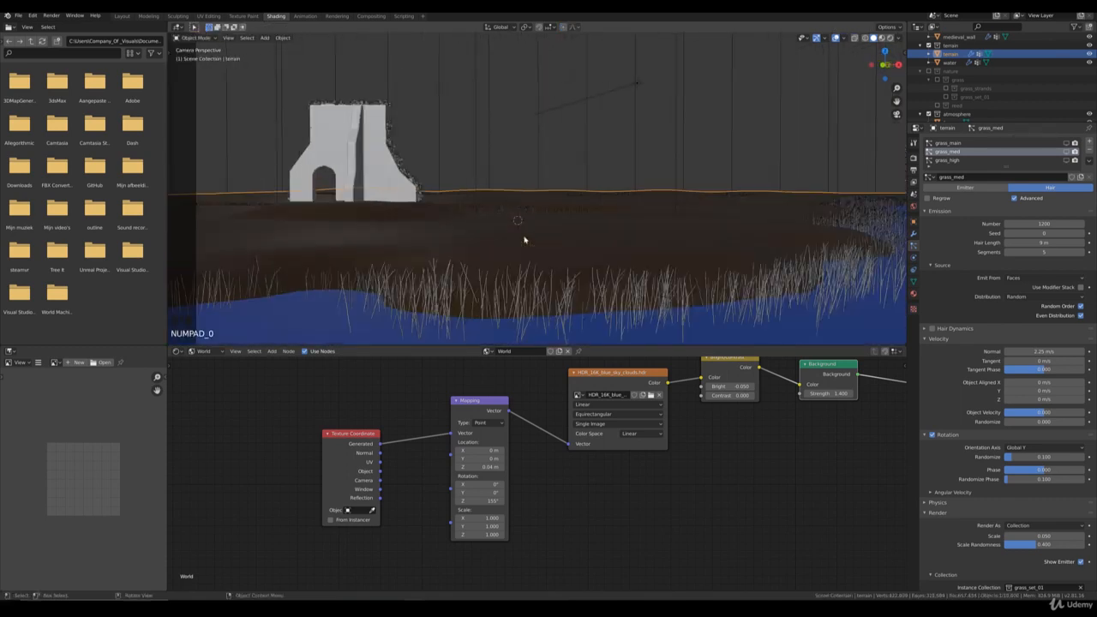
pyautogui.scroll(-3, 530, 239)
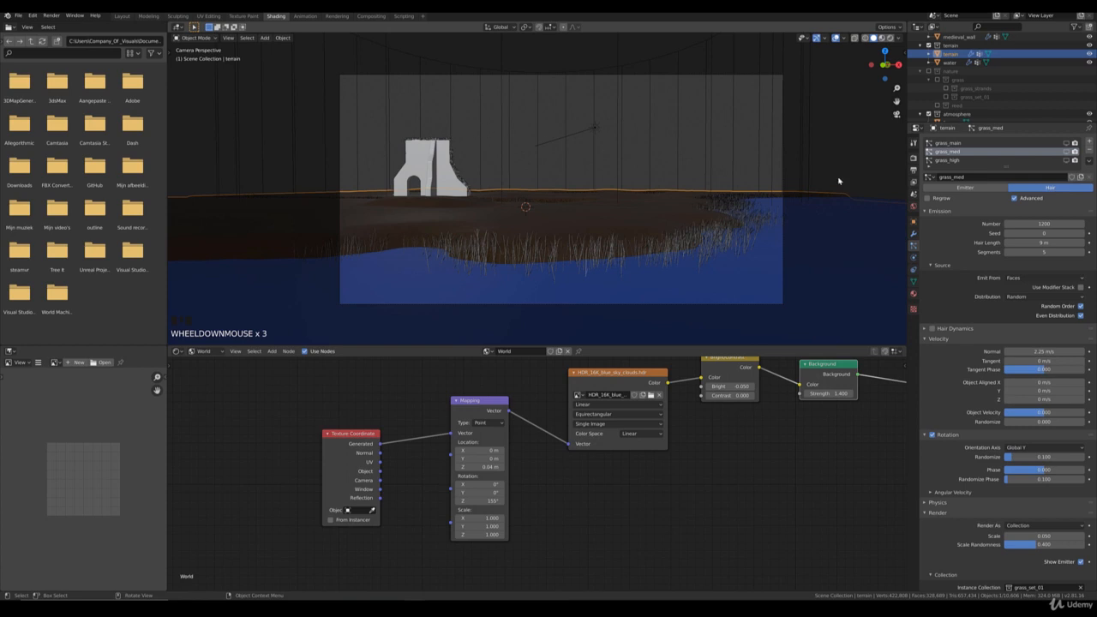
# Step: Set the Cycles render samples to 250
pyautogui.click(913, 183)
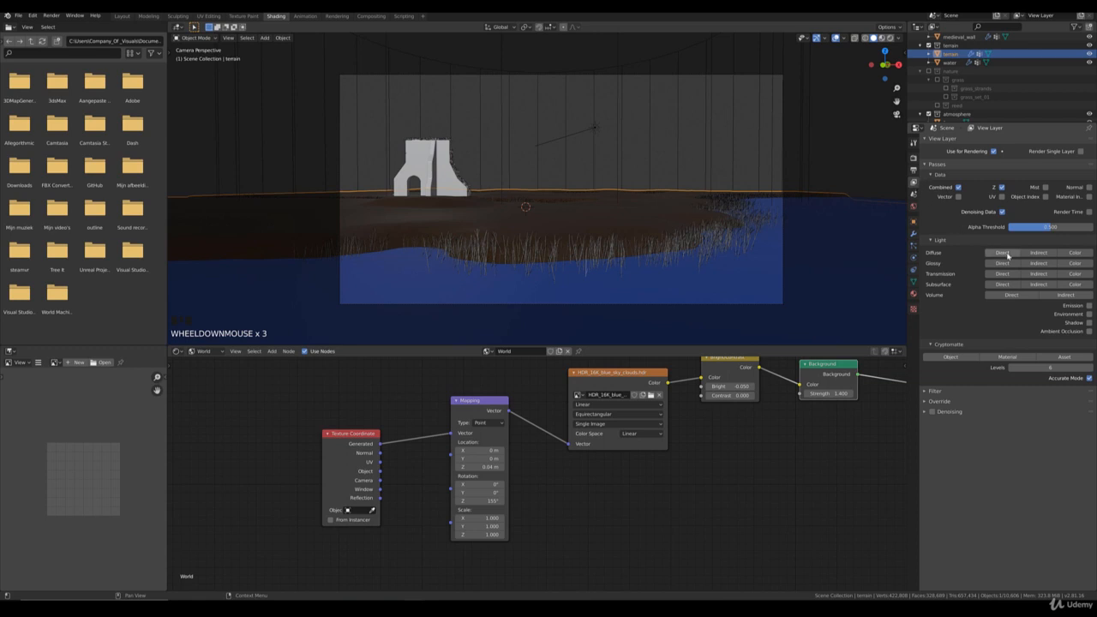
pyautogui.click(914, 160)
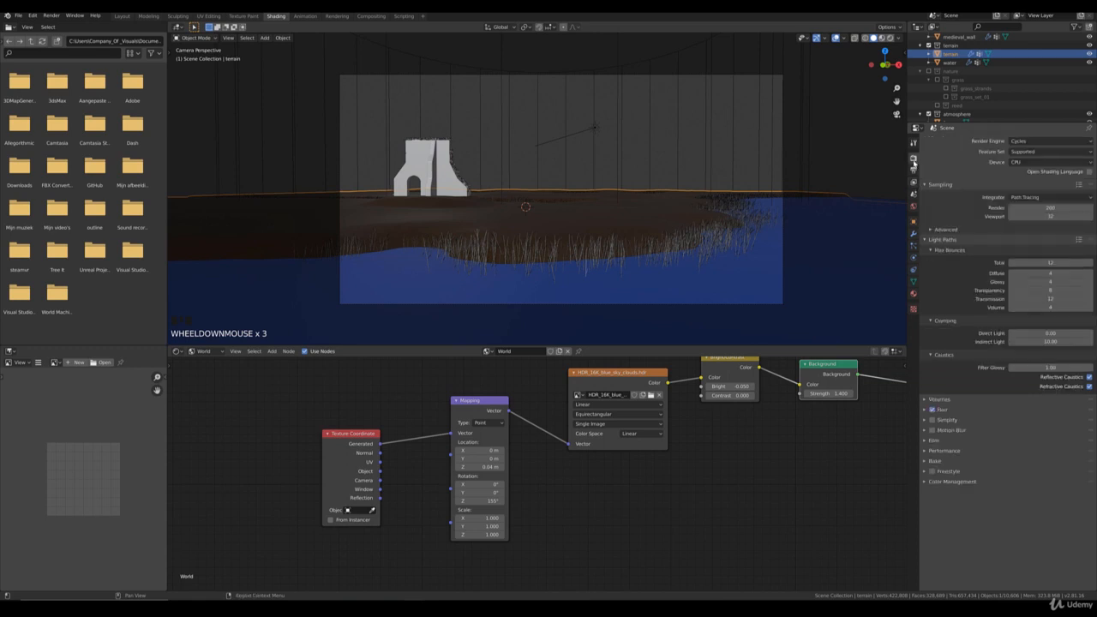
pyautogui.click(1056, 208)
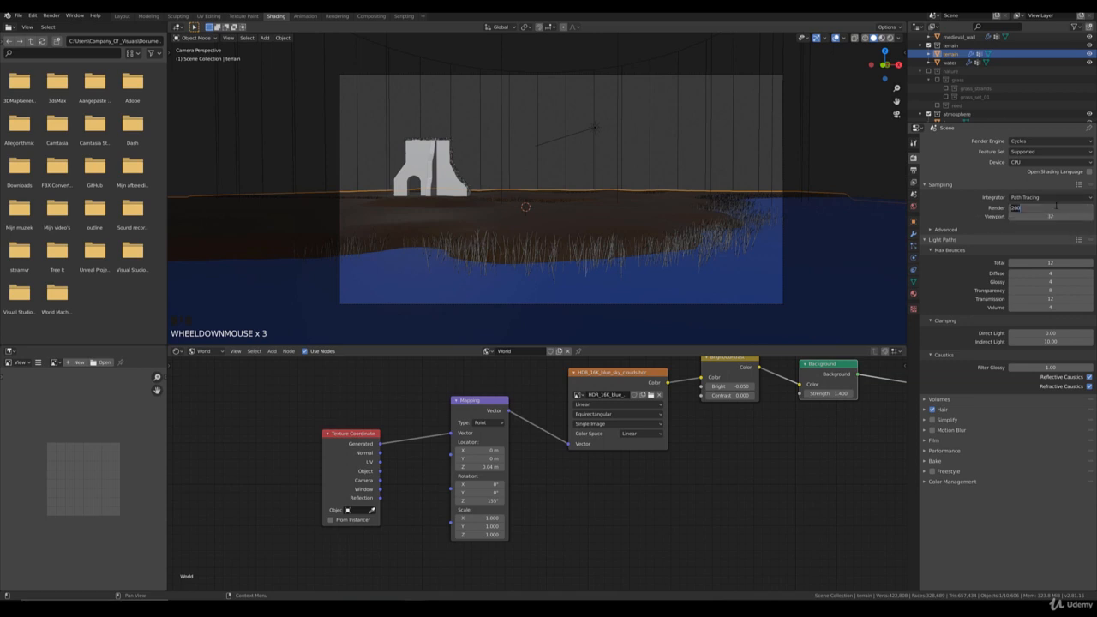
pyautogui.write('2')
pyautogui.press('Return')
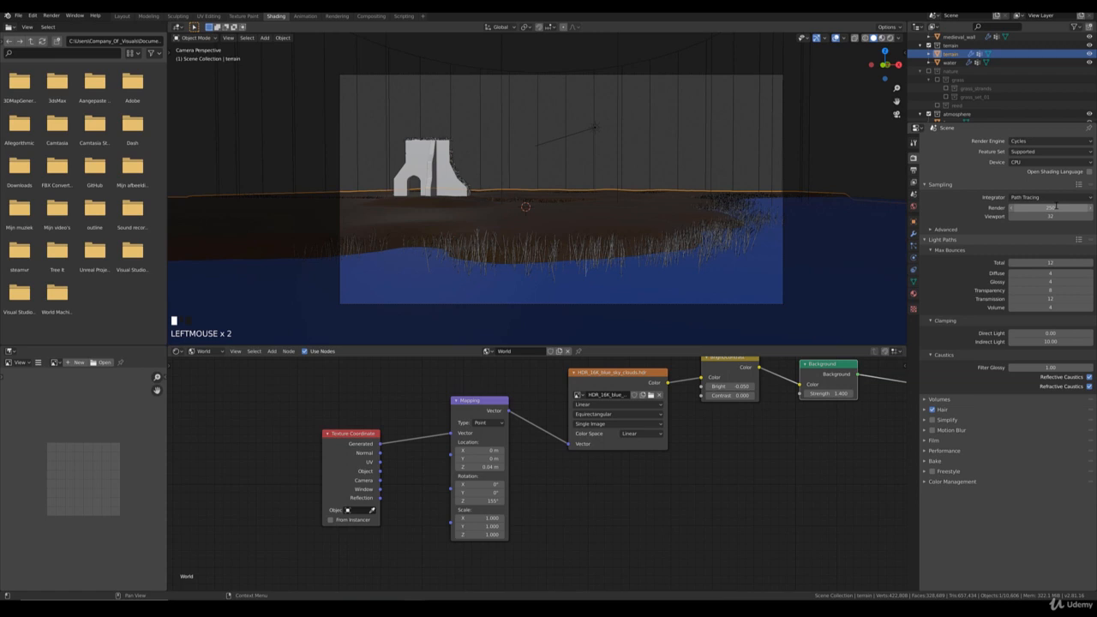
# Step: Set the output resolution to 3000 px wide by 1560 px high
pyautogui.click(914, 170)
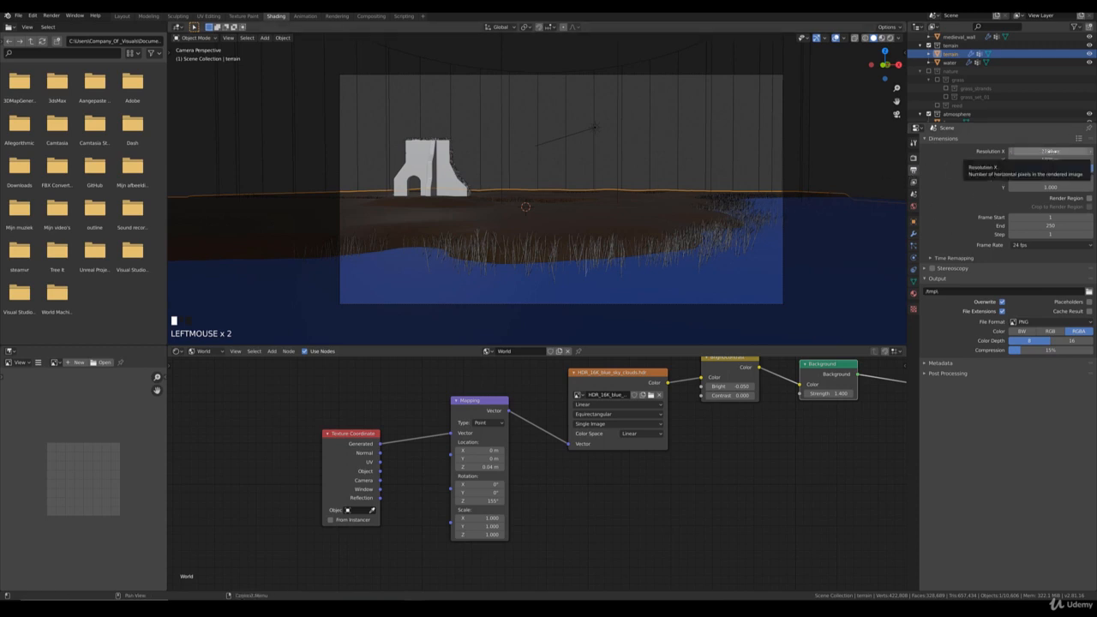
pyautogui.moveTo(1058, 152); pyautogui.dragTo(1096, 151)
pyautogui.click(1055, 152)
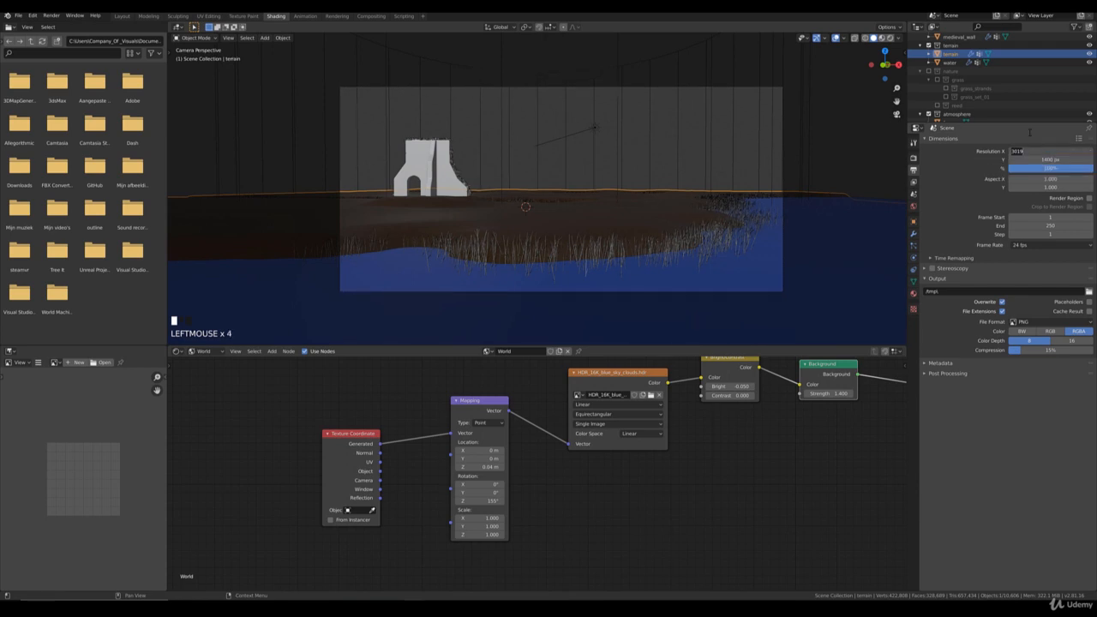
pyautogui.write('3000')
pyautogui.press('Return')
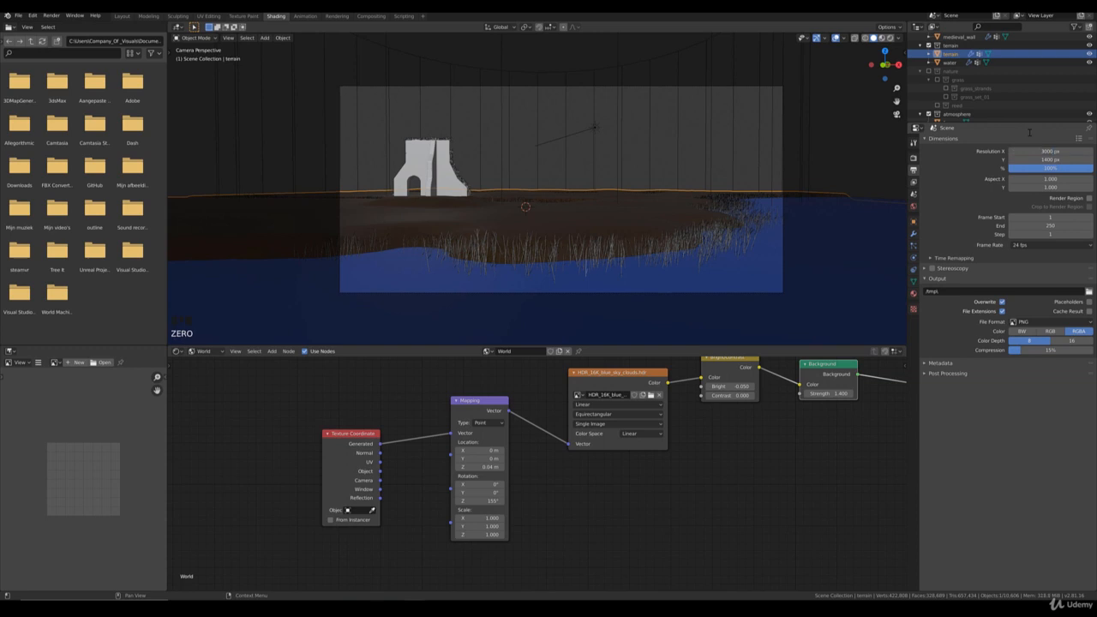
pyautogui.moveTo(1053, 160); pyautogui.dragTo(1082, 160)
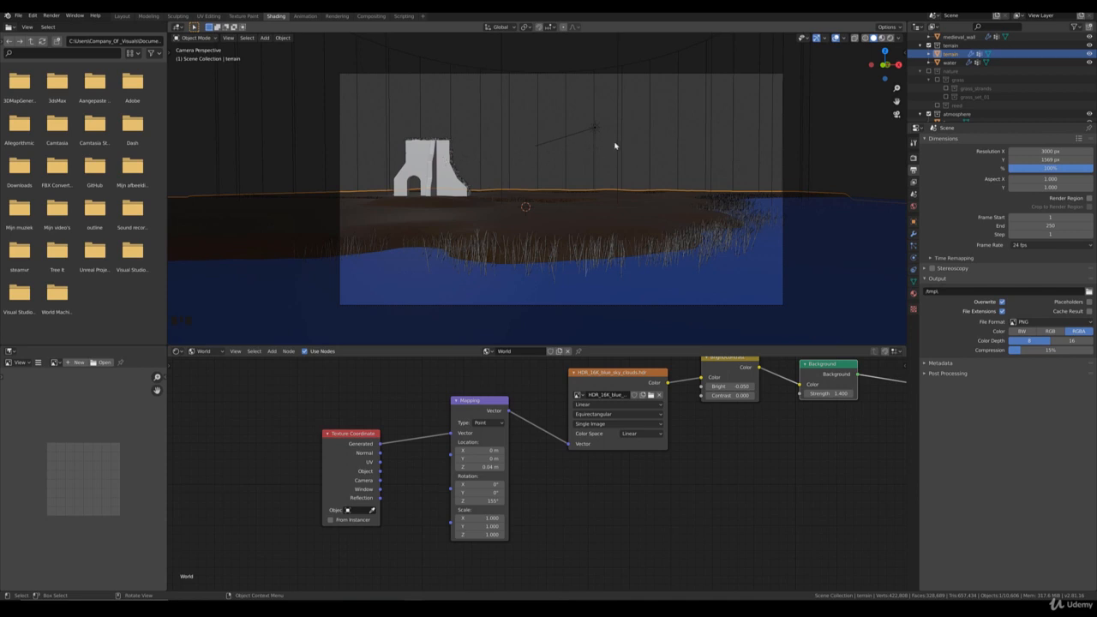
pyautogui.click(1050, 160)
pyautogui.write('1')
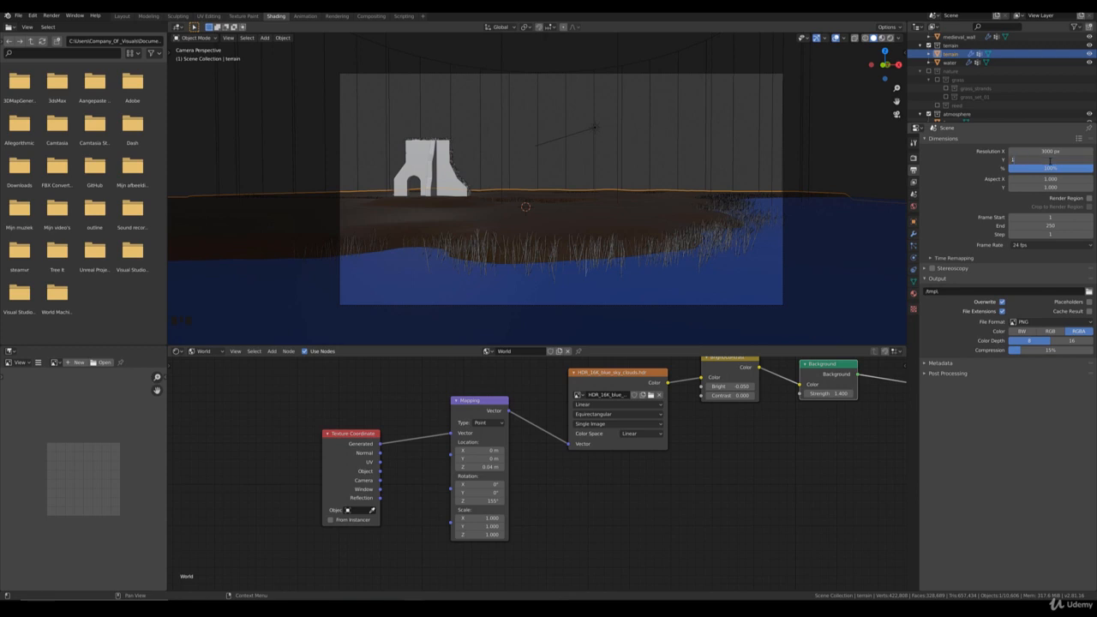
pyautogui.write('500')
pyautogui.click(745, 231)
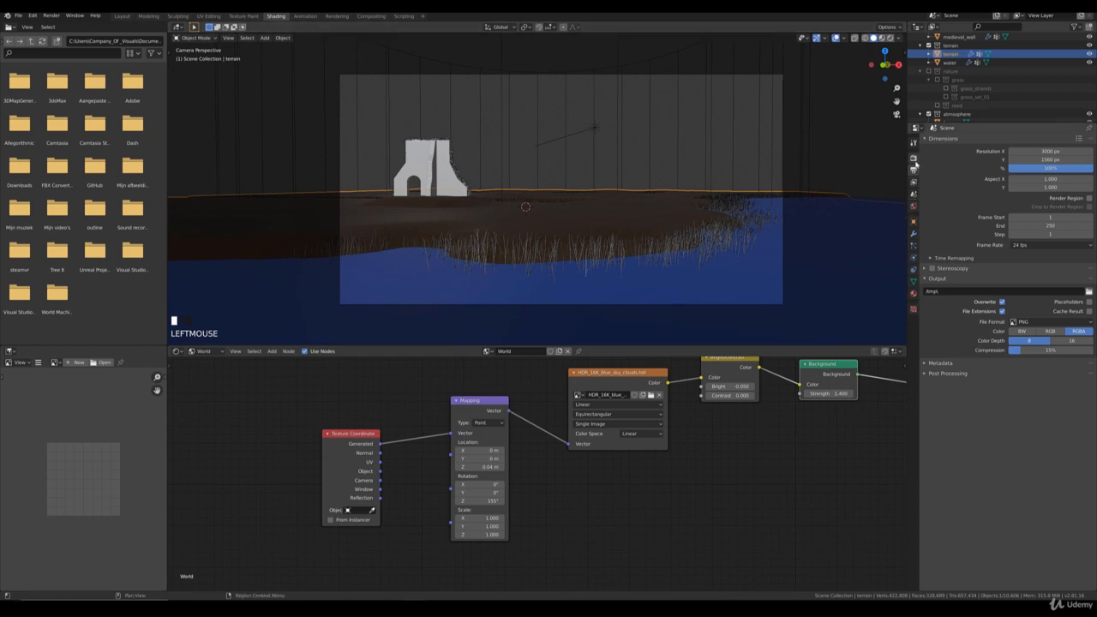
# Step: Set the color management look to Medium High Contrast
pyautogui.click(914, 159)
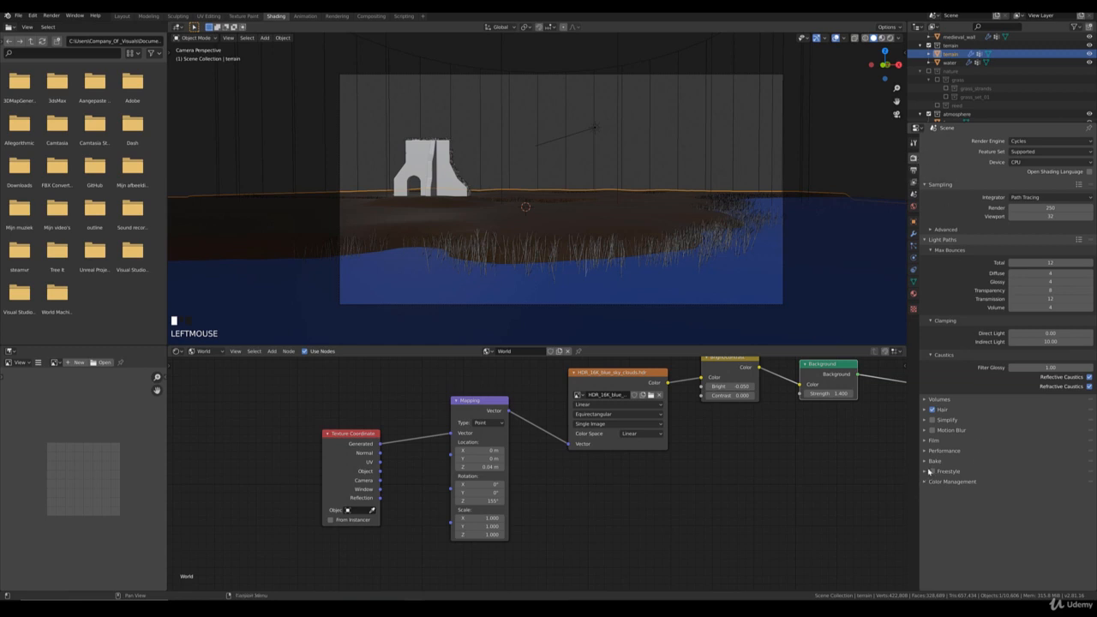
pyautogui.click(926, 482)
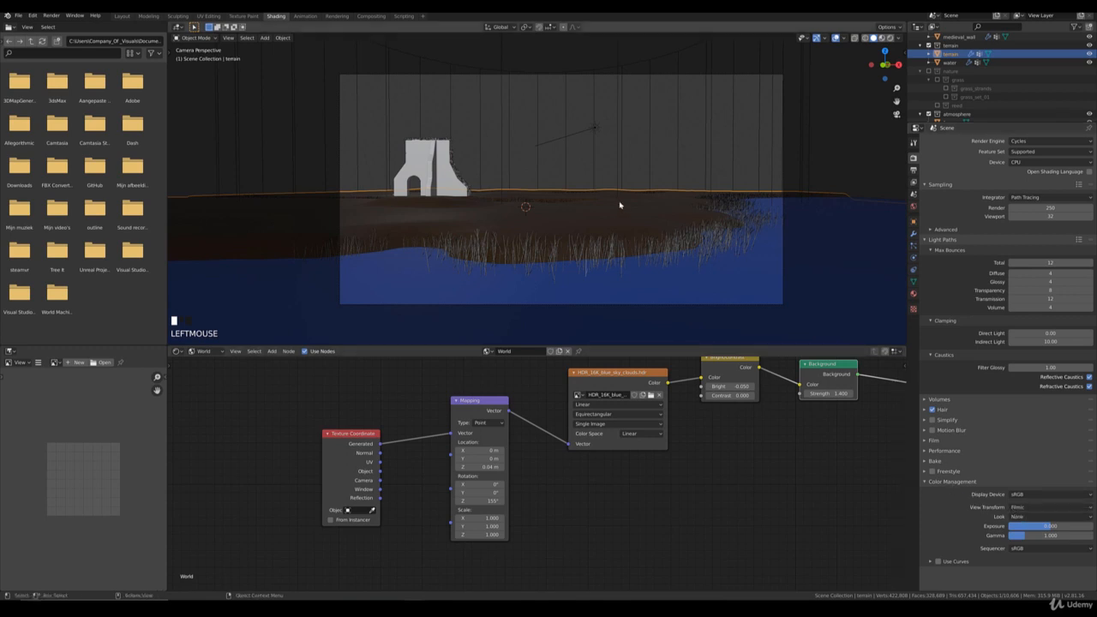
pyautogui.click(1019, 517)
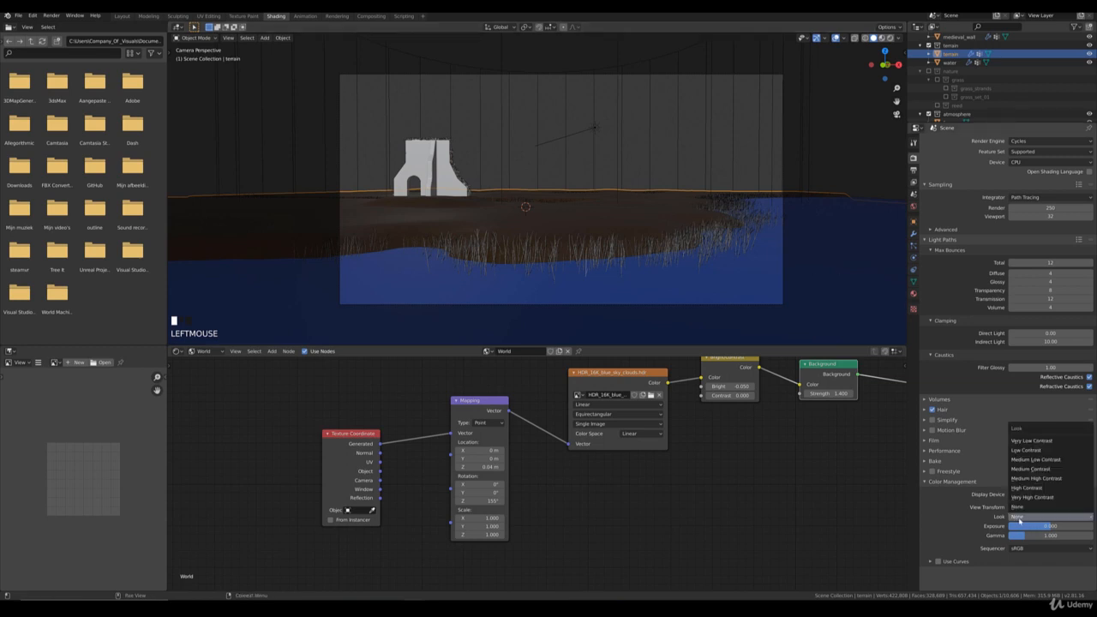
pyautogui.click(1037, 480)
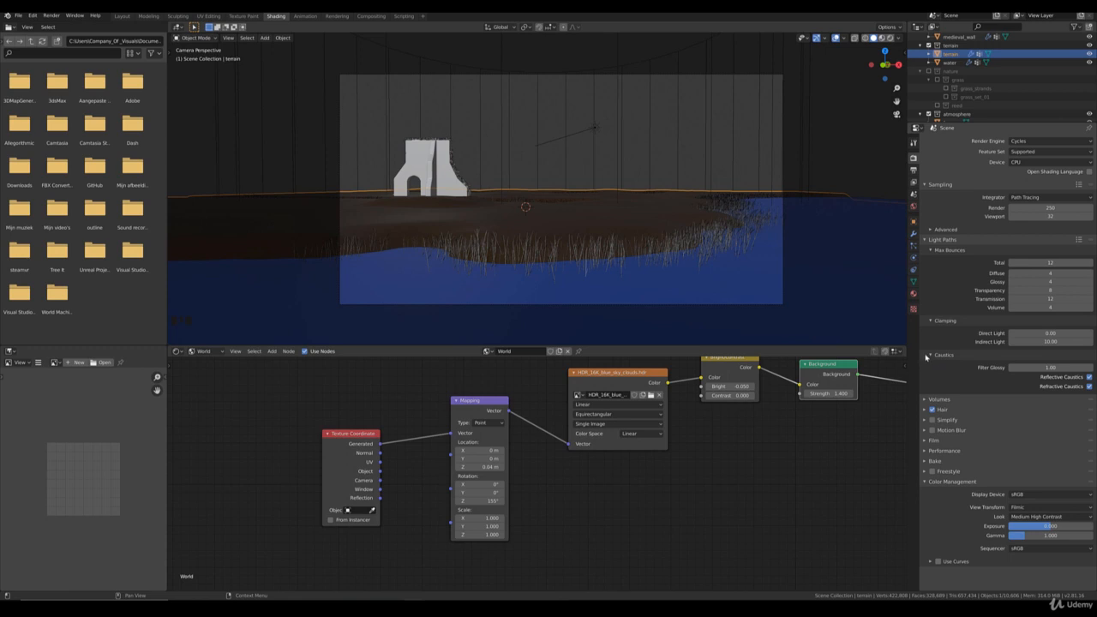
pyautogui.click(1029, 517)
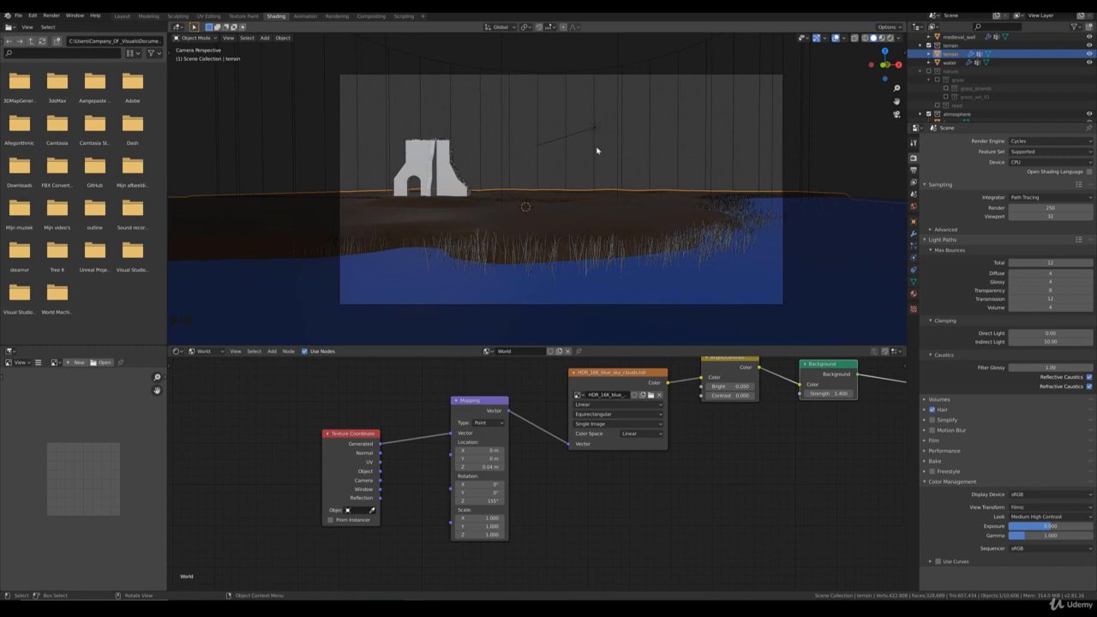
# Step: Render the camera view as a still image and look over the overall composition
pyautogui.press('F12')
pyautogui.press('F9')
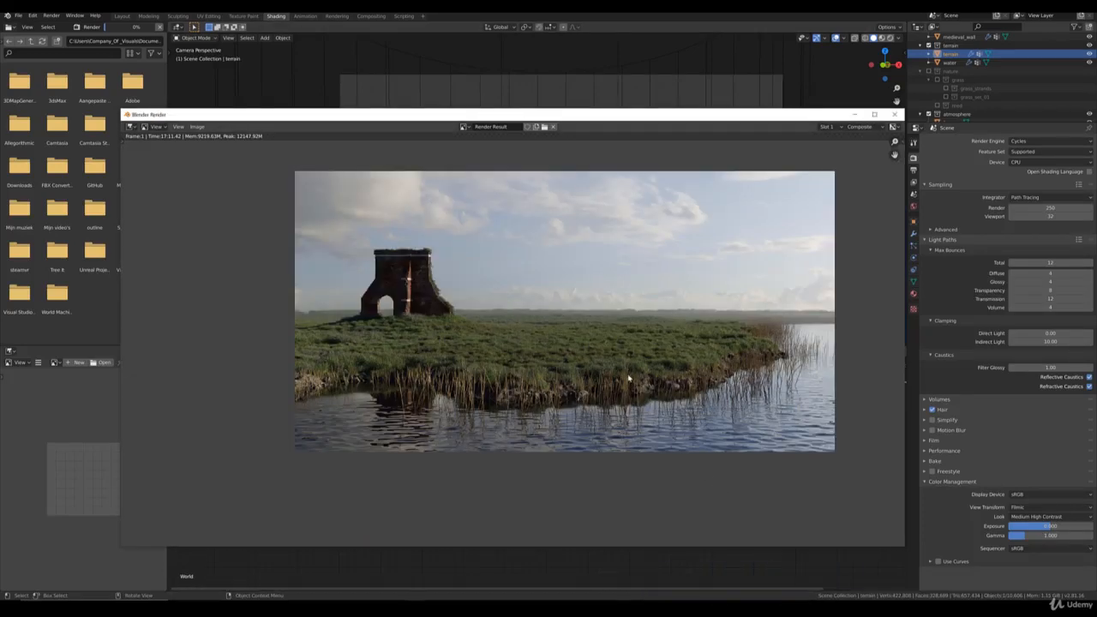
pyautogui.scroll(1, 594, 340)
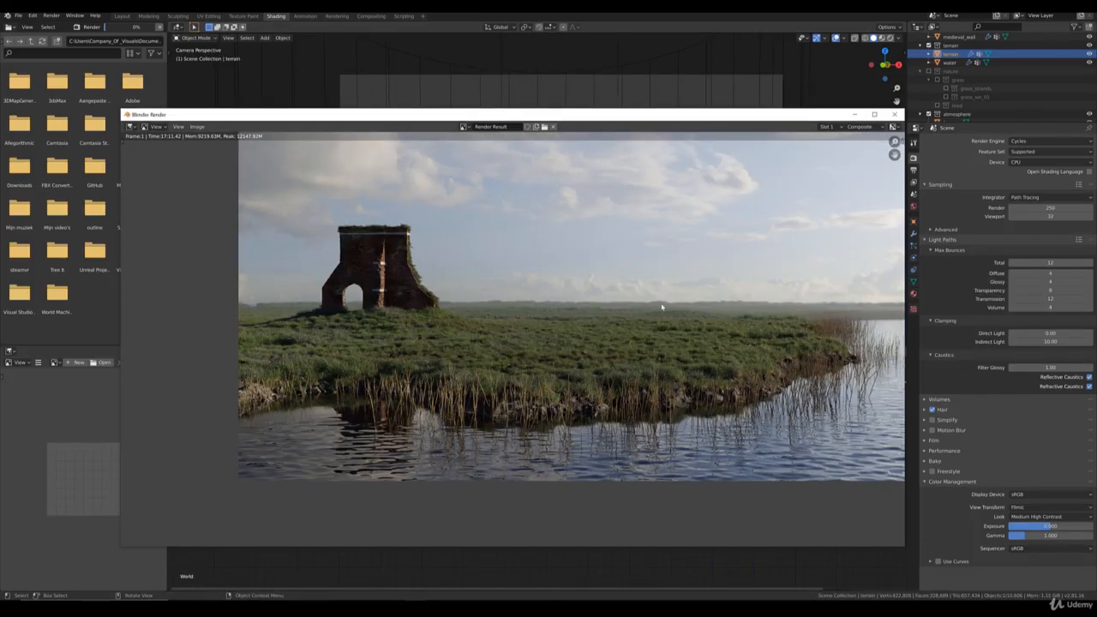
pyautogui.scroll(2, 662, 307)
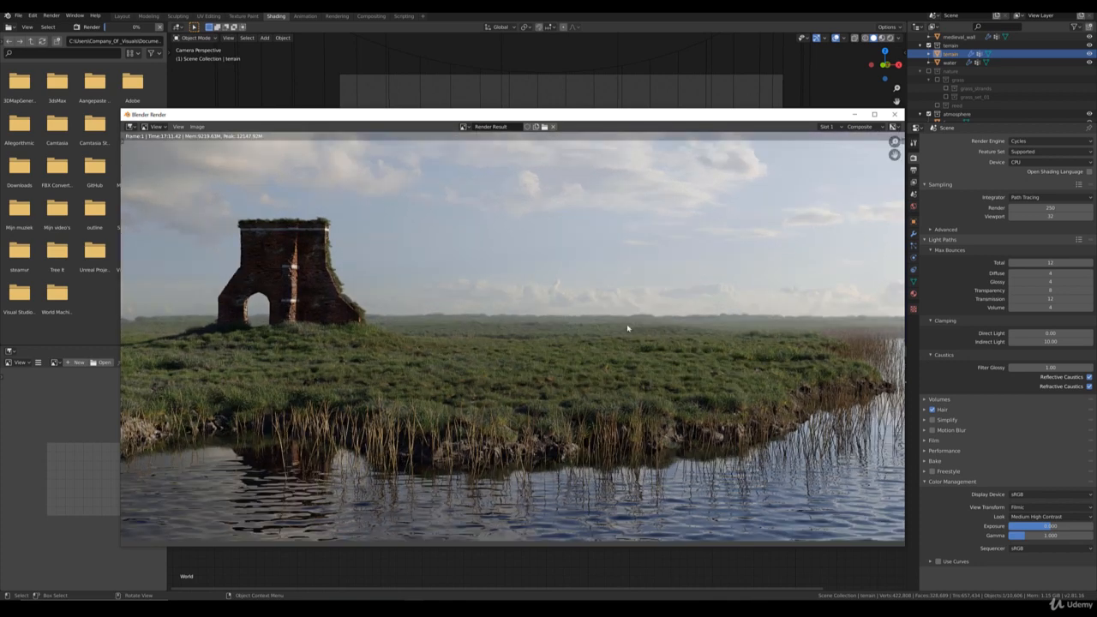
pyautogui.scroll(-2, 626, 339)
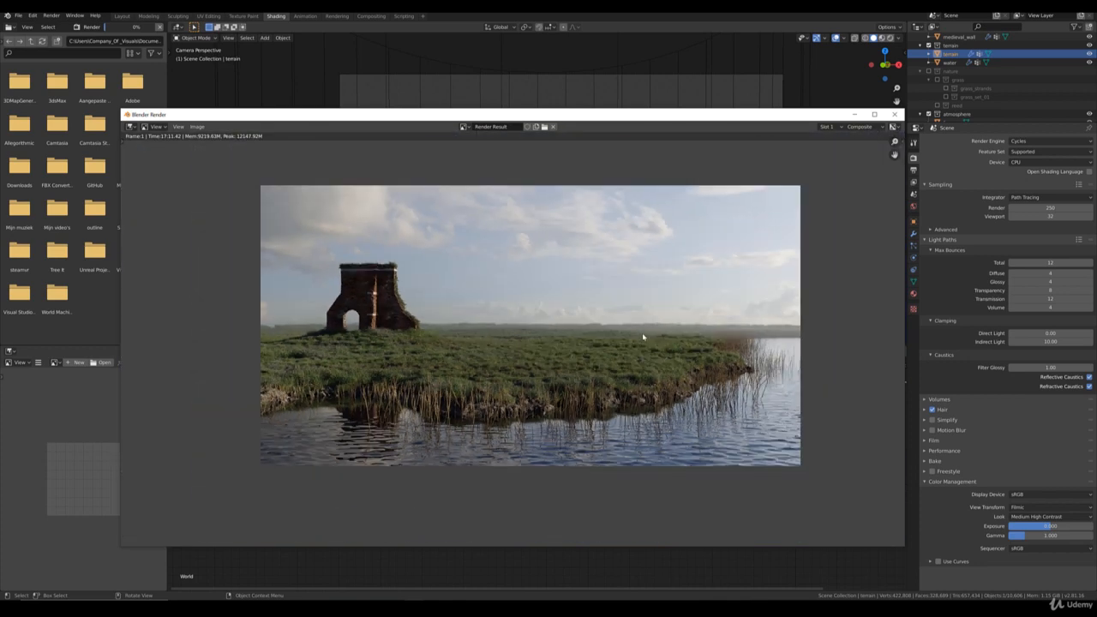
pyautogui.scroll(1, 617, 349)
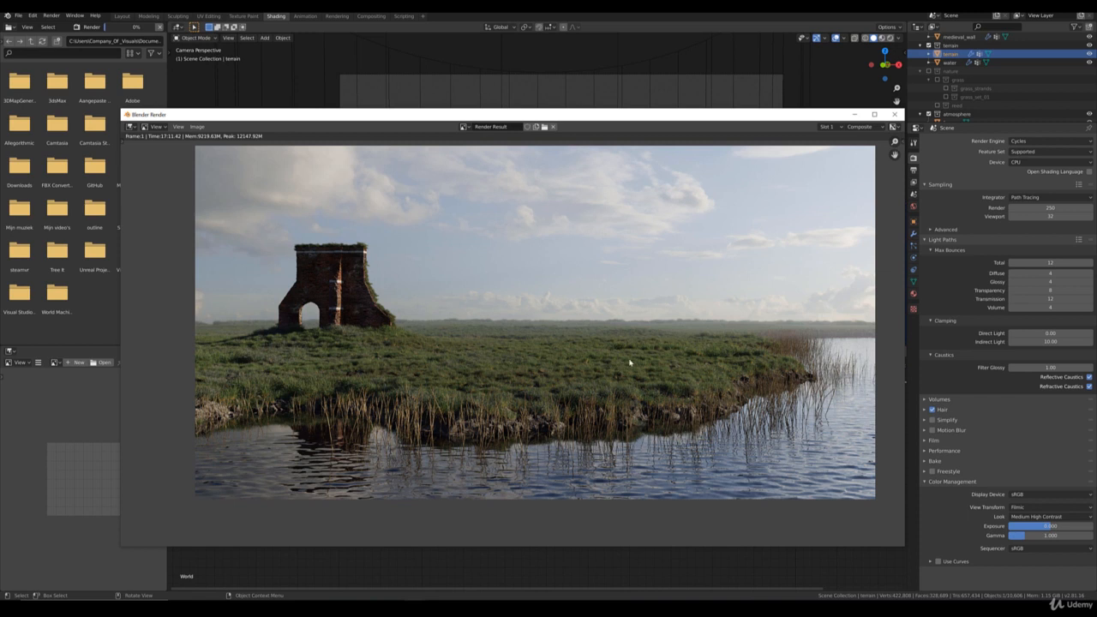
# Step: Examine the brick wall, its grass and water reflection, and the misty horizon in the rendered image
pyautogui.moveTo(457, 352); pyautogui.dragTo(558, 363, button='middle')
pyautogui.scroll(1, 512, 340)
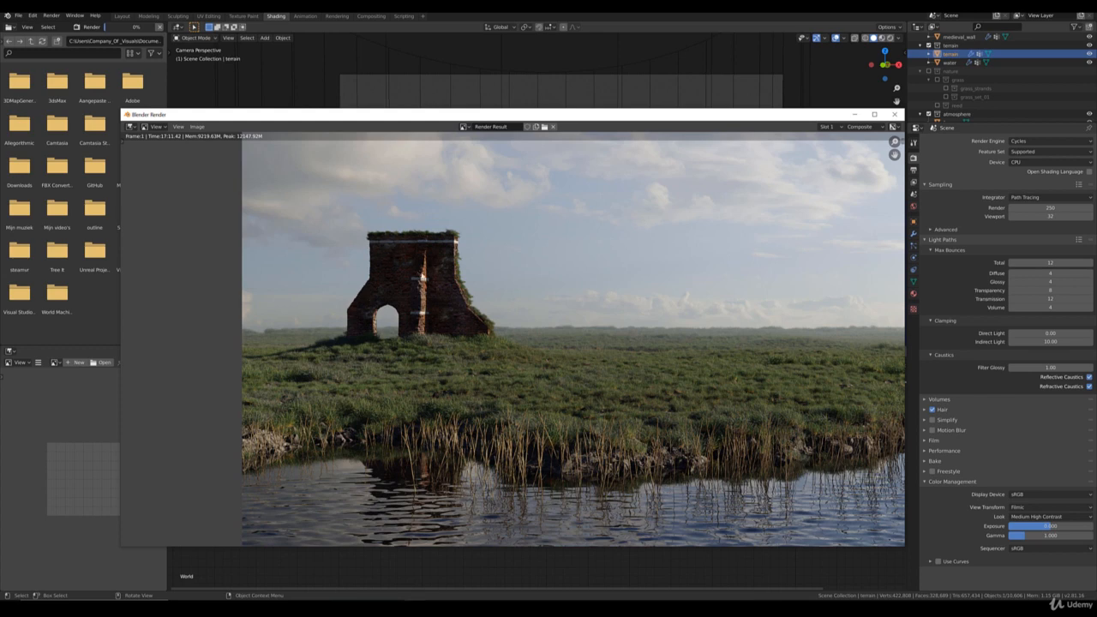
pyautogui.scroll(-2, 514, 306)
pyautogui.moveTo(463, 282); pyautogui.dragTo(444, 272, button='middle')
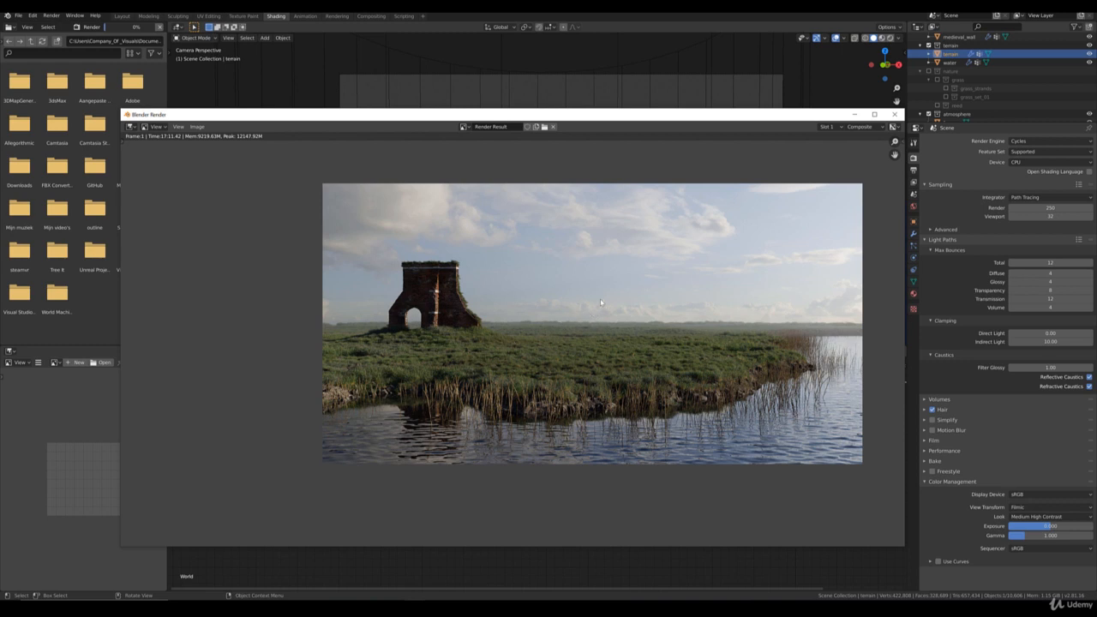
pyautogui.scroll(3, 514, 319)
pyautogui.scroll(1, 506, 288)
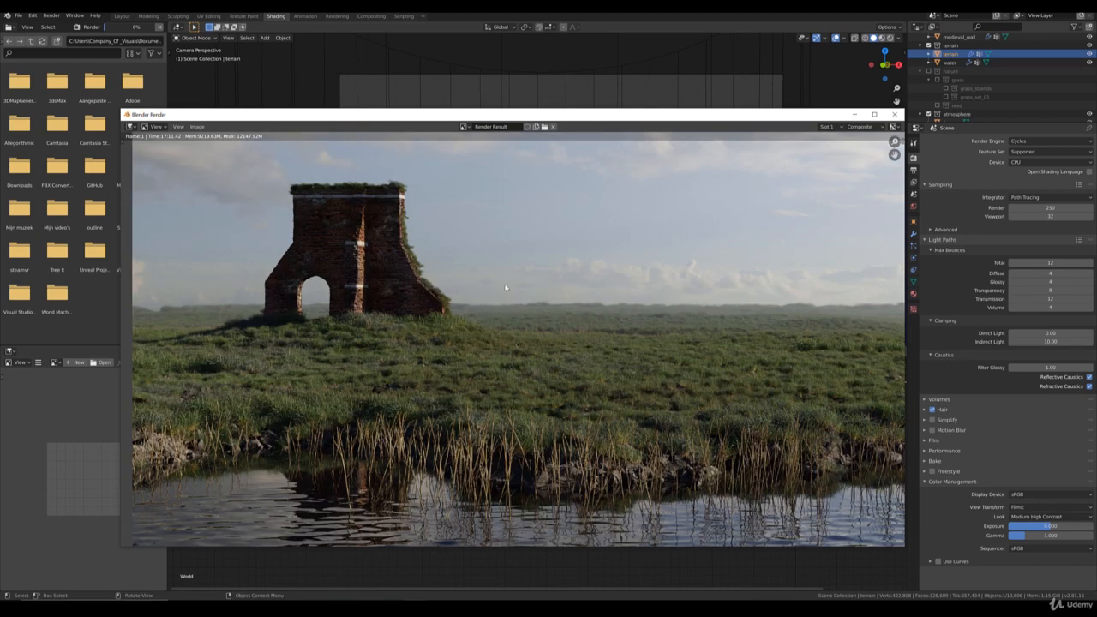
pyautogui.scroll(-1, 600, 269)
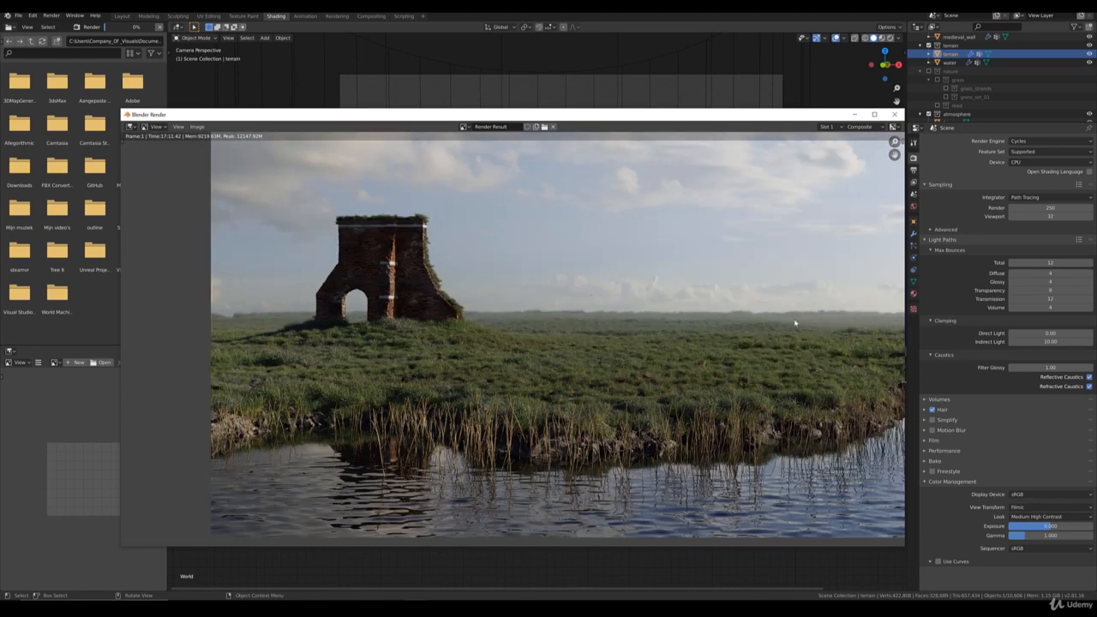
pyautogui.moveTo(769, 326); pyautogui.dragTo(590, 344, button='middle')
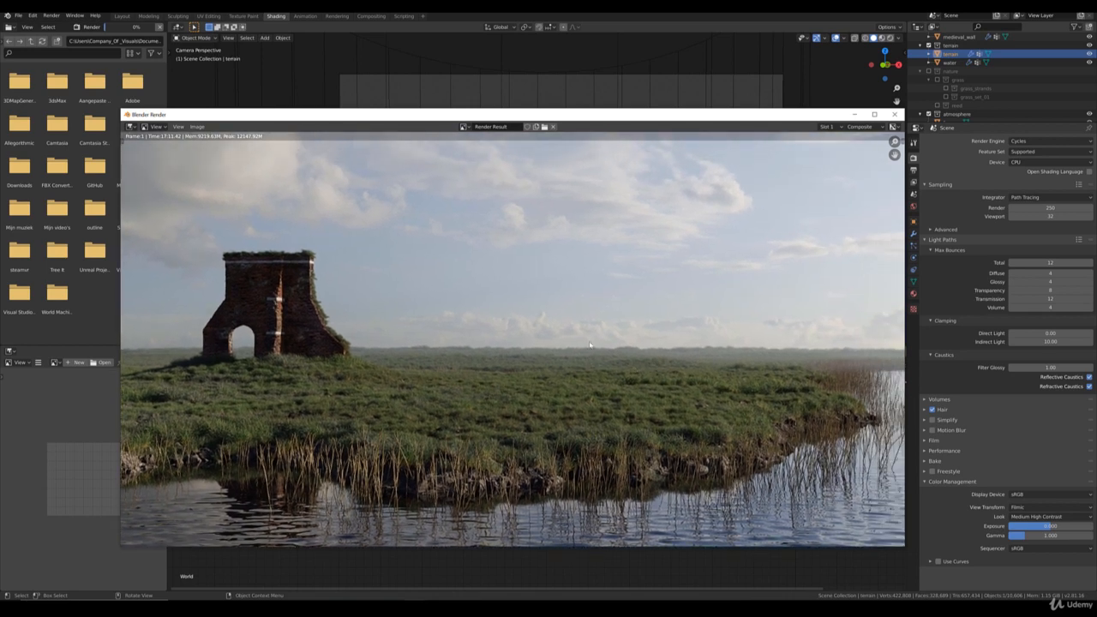
pyautogui.scroll(-1, 592, 335)
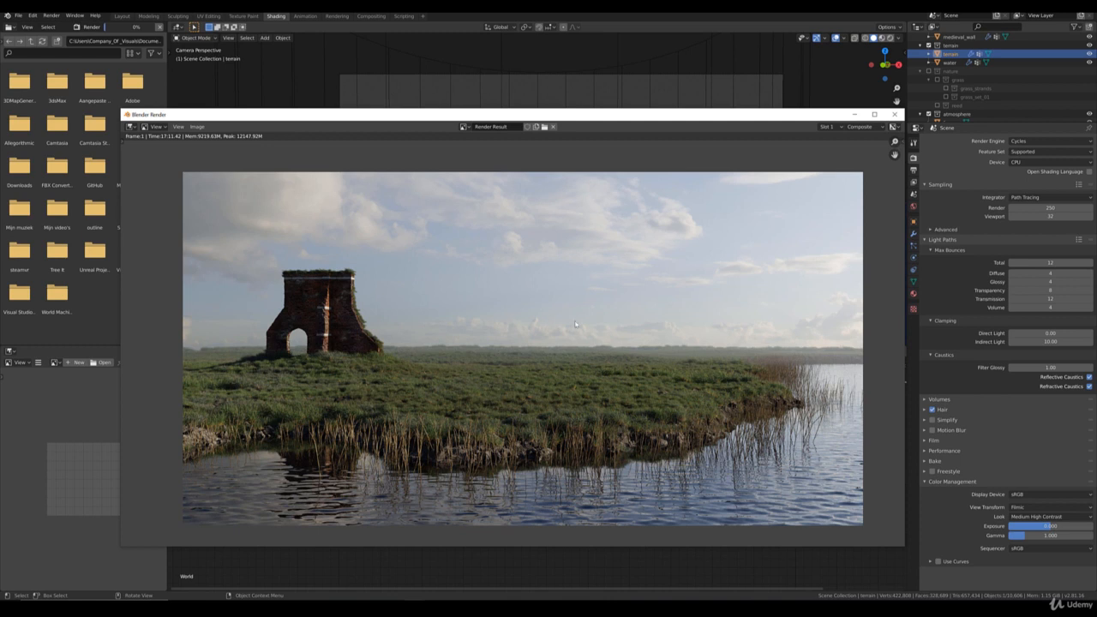
pyautogui.moveTo(623, 324); pyautogui.dragTo(609, 327, button='middle')
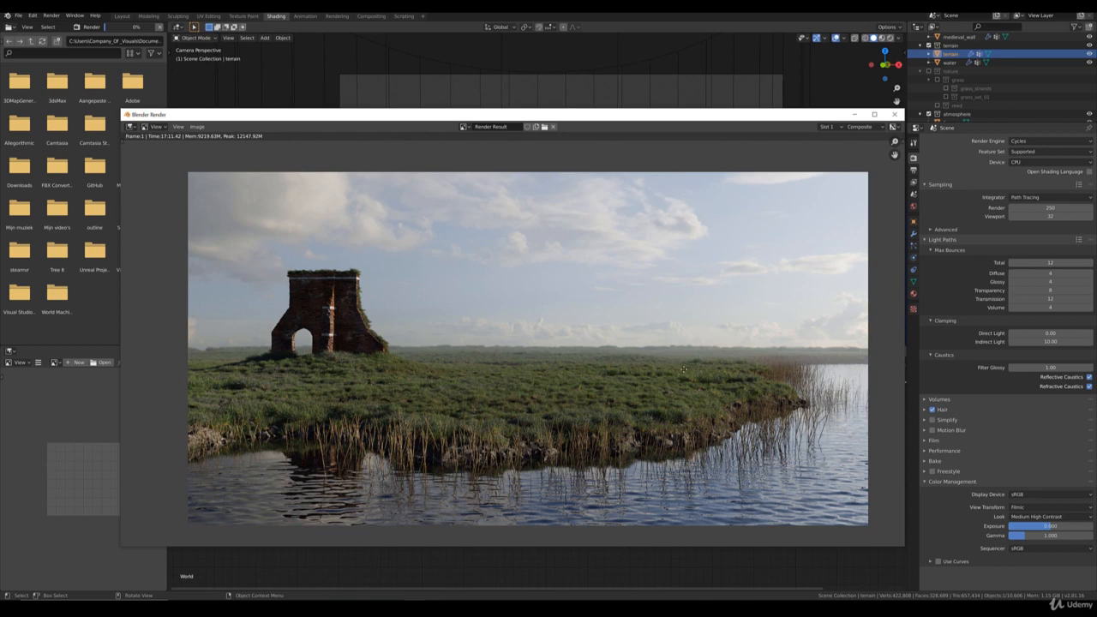
# Step: Inspect the shoreline point, reeds and water ripples up close in the render, and return to the whole image
pyautogui.moveTo(684, 368); pyautogui.dragTo(407, 270, button='middle')
pyautogui.scroll(3, 501, 289)
pyautogui.scroll(1, 407, 269)
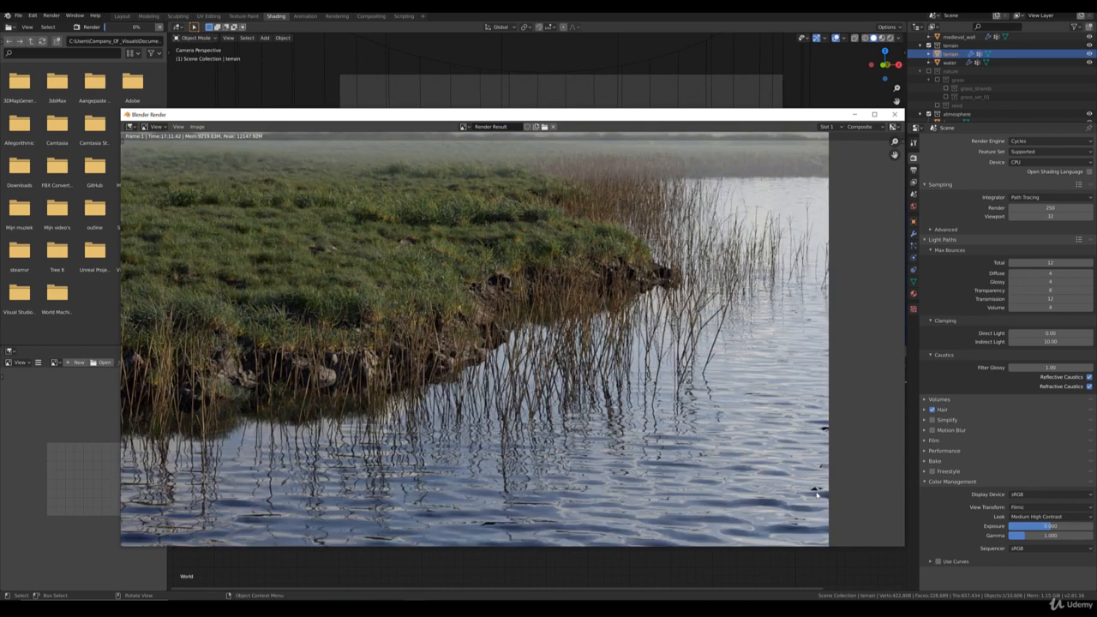
pyautogui.scroll(-1, 821, 495)
pyautogui.moveTo(622, 408); pyautogui.dragTo(712, 419, button='middle')
pyautogui.moveTo(527, 346); pyautogui.dragTo(538, 356, button='middle')
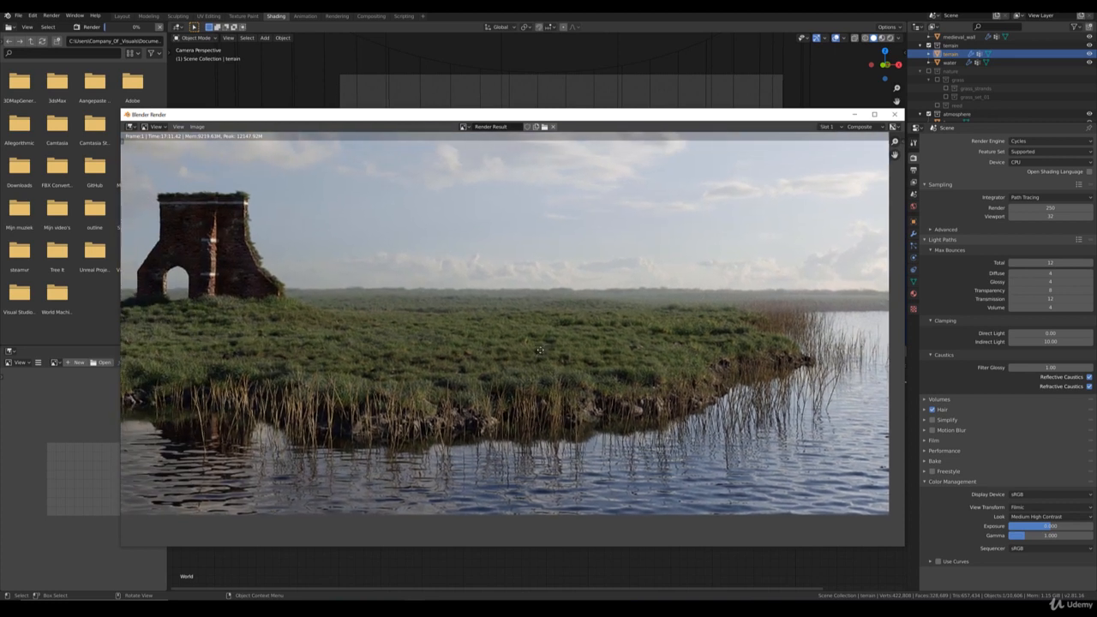
pyautogui.scroll(-1, 540, 354)
pyautogui.moveTo(470, 309); pyautogui.dragTo(467, 352, button='middle')
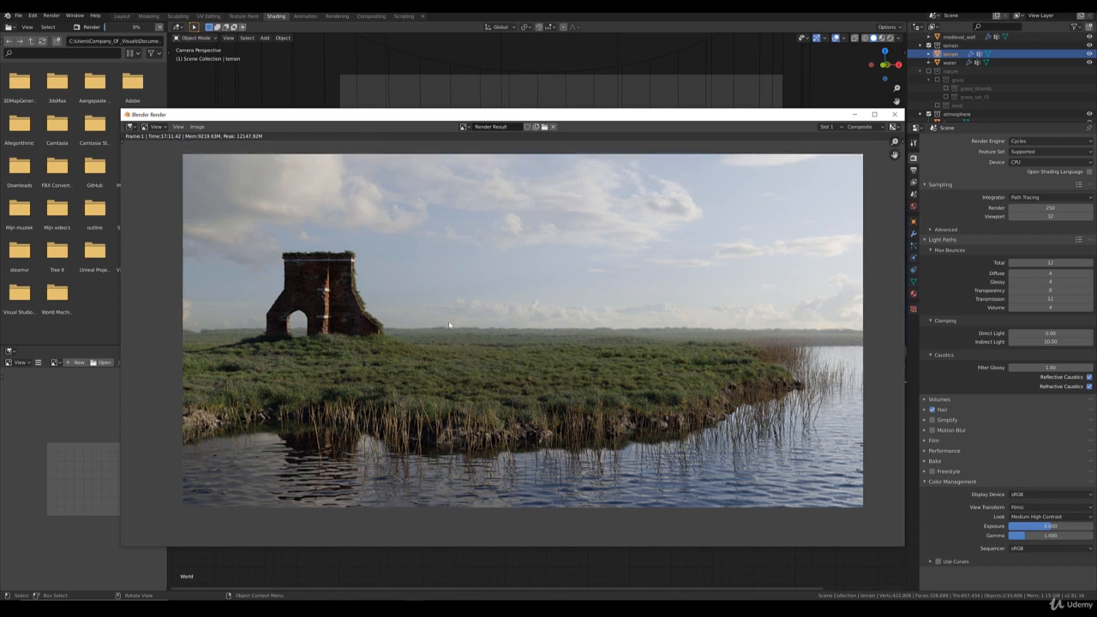